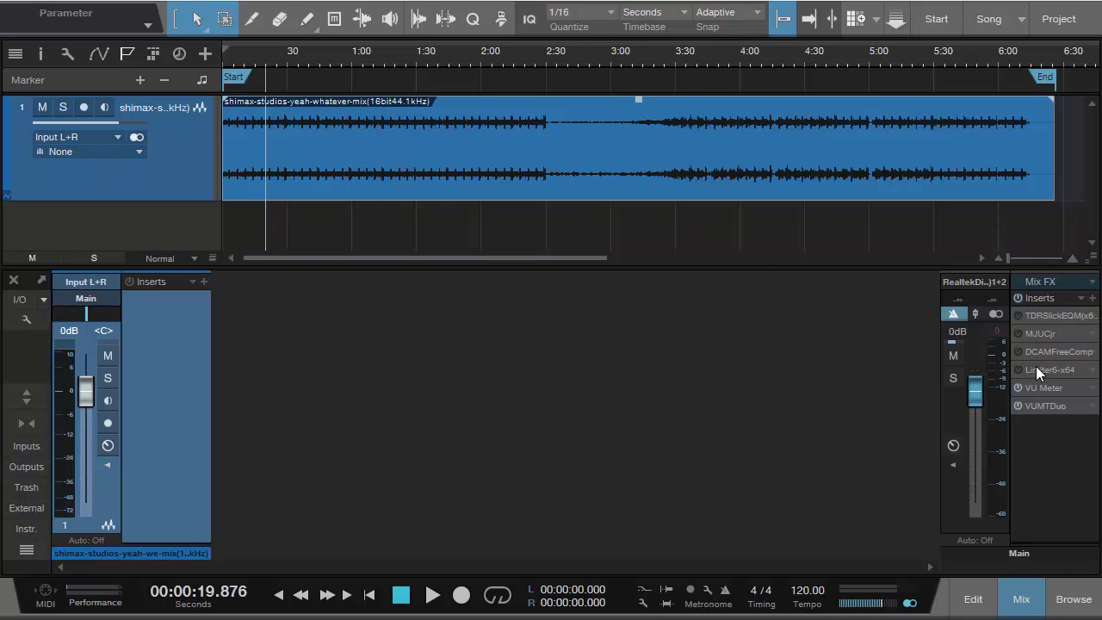
Open the TDR SlickEQ M insert on the Main bus and set its processing quality to Insane
left_click(1050, 315)
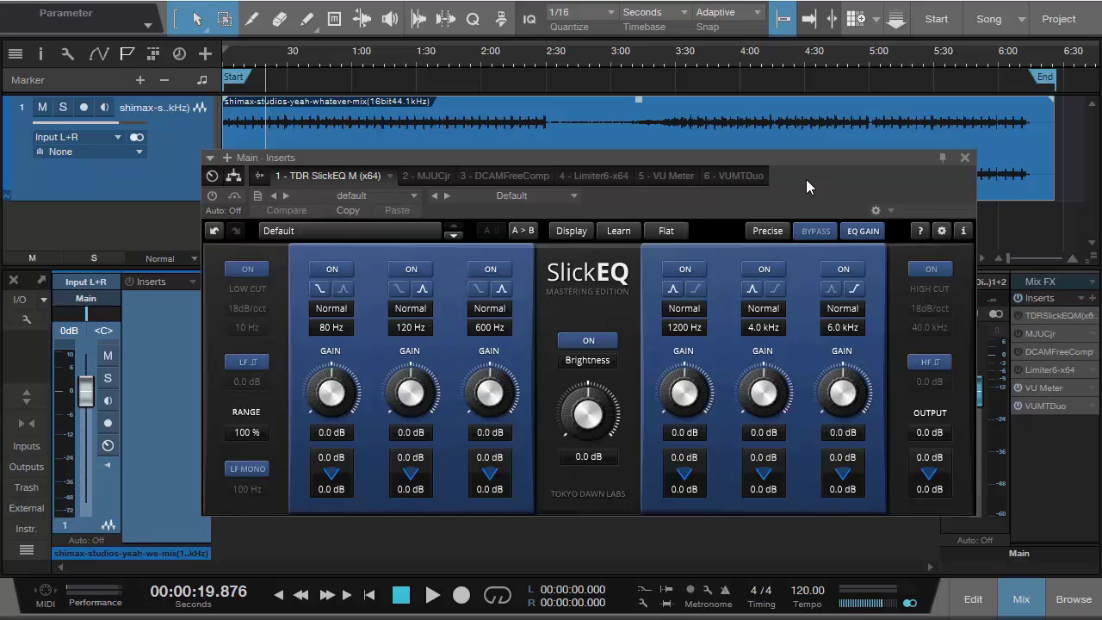
left_click_drag(796, 160, 764, 142)
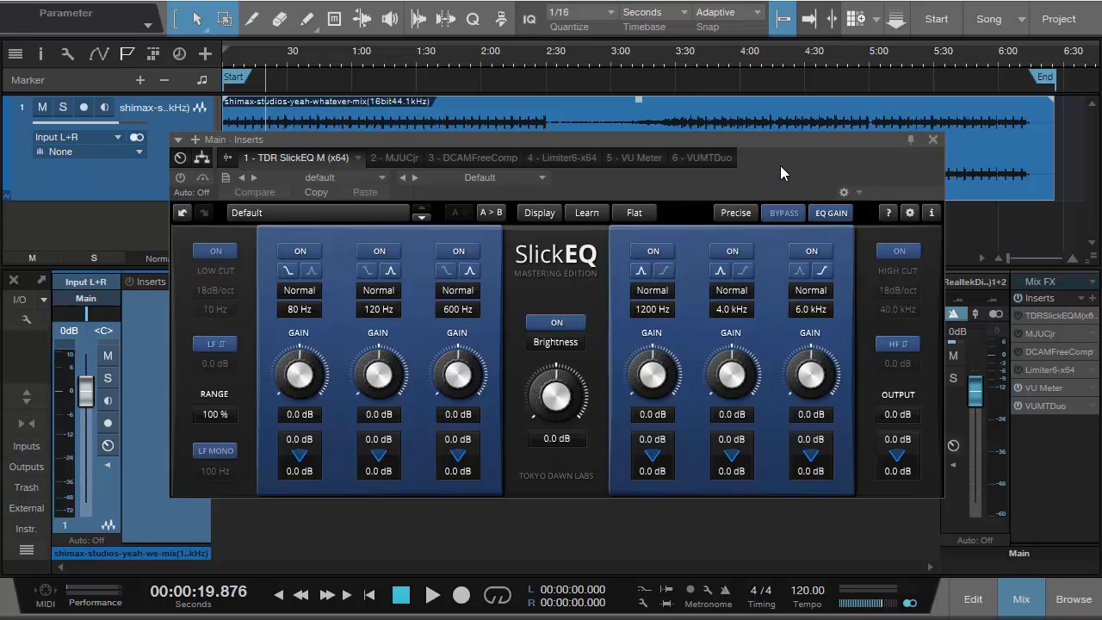
left_click_drag(779, 173, 708, 161)
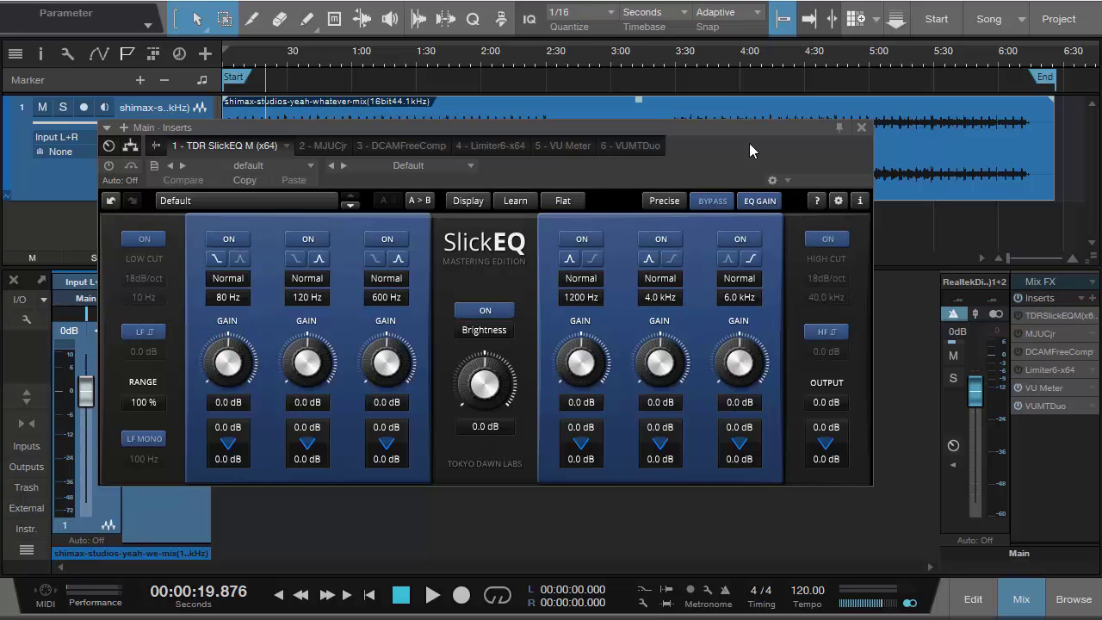
left_click_drag(746, 139, 789, 111)
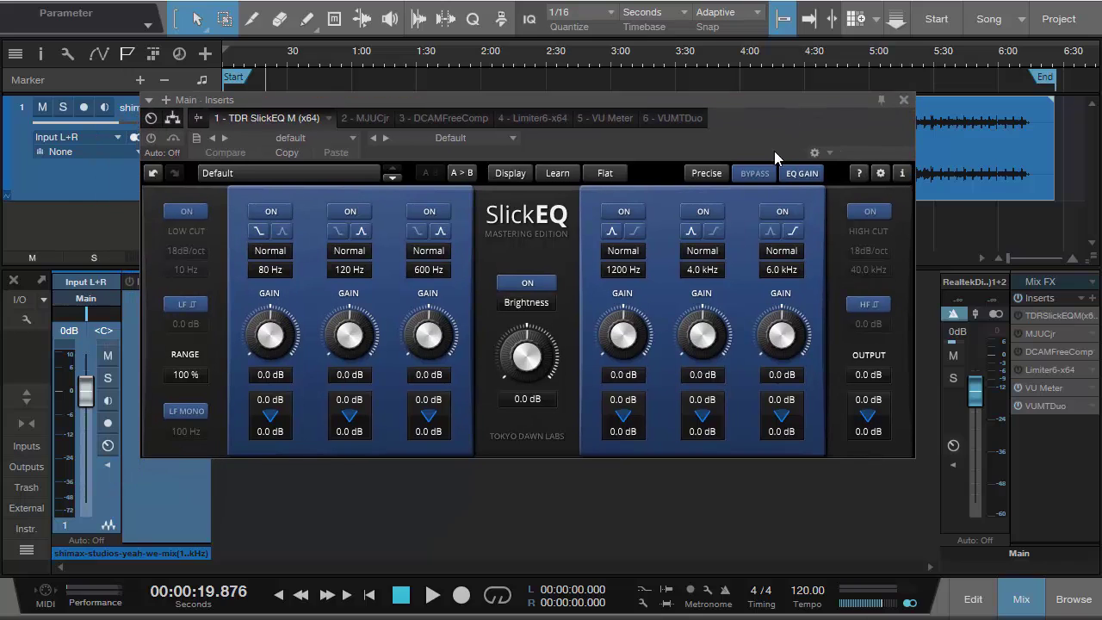
left_click(712, 174)
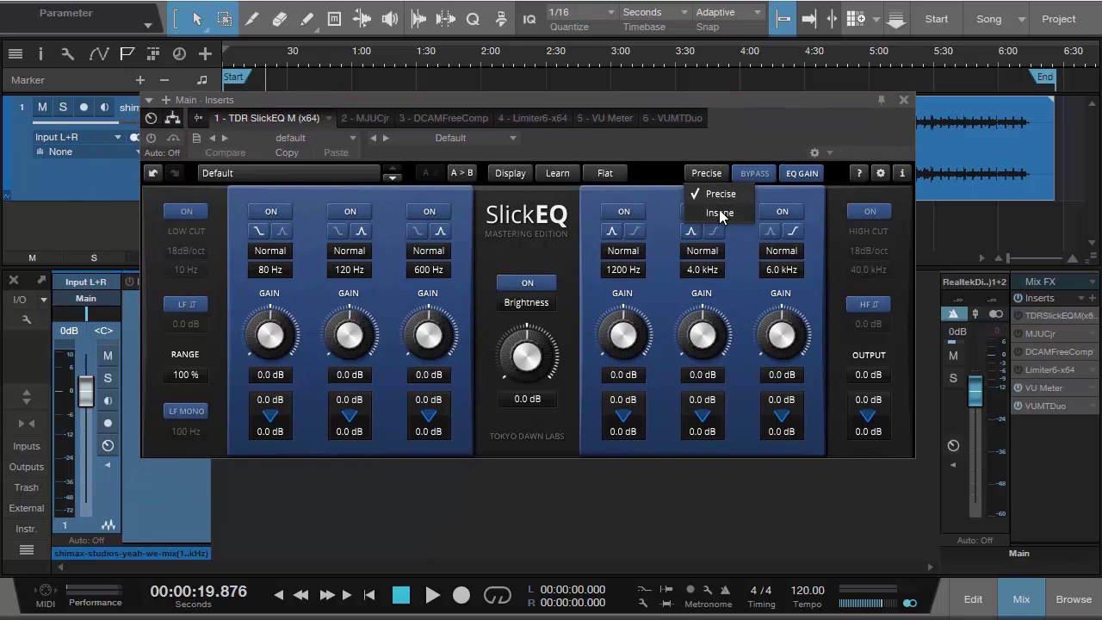
left_click(719, 212)
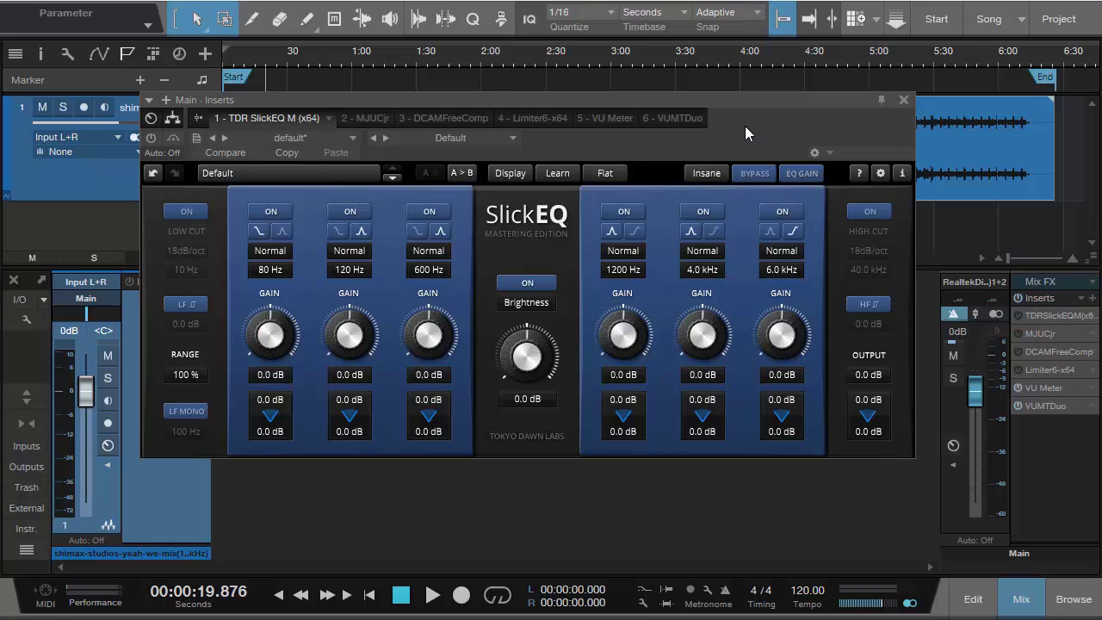
left_click_drag(745, 126, 736, 113)
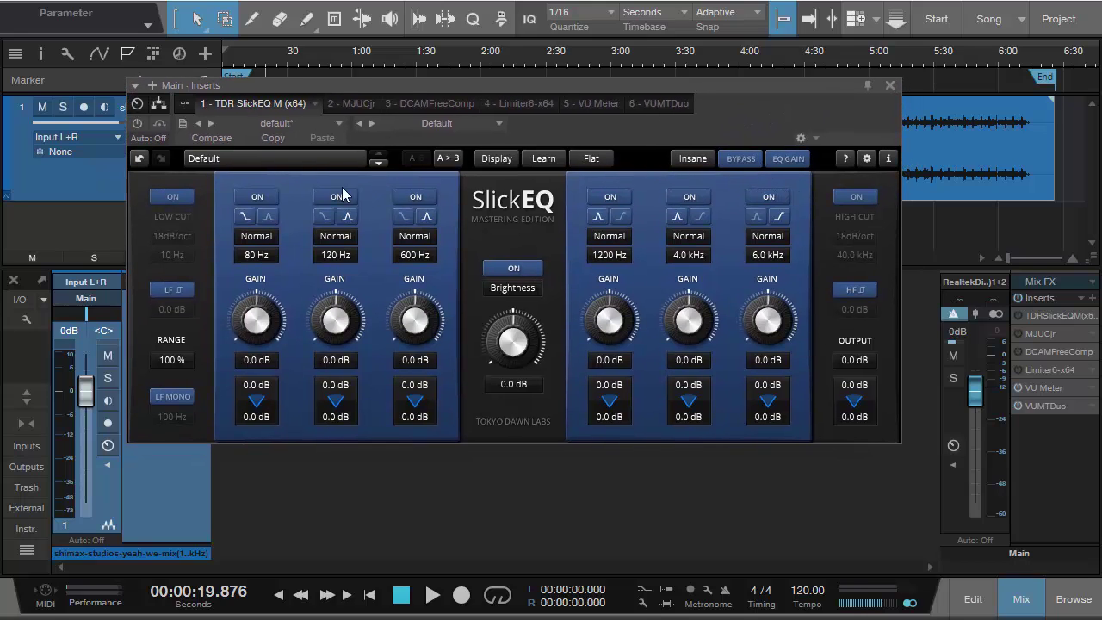
Show the MJUCjr insert and adjust the compressor's attack time in the DCAMFreeComp insert
left_click(364, 103)
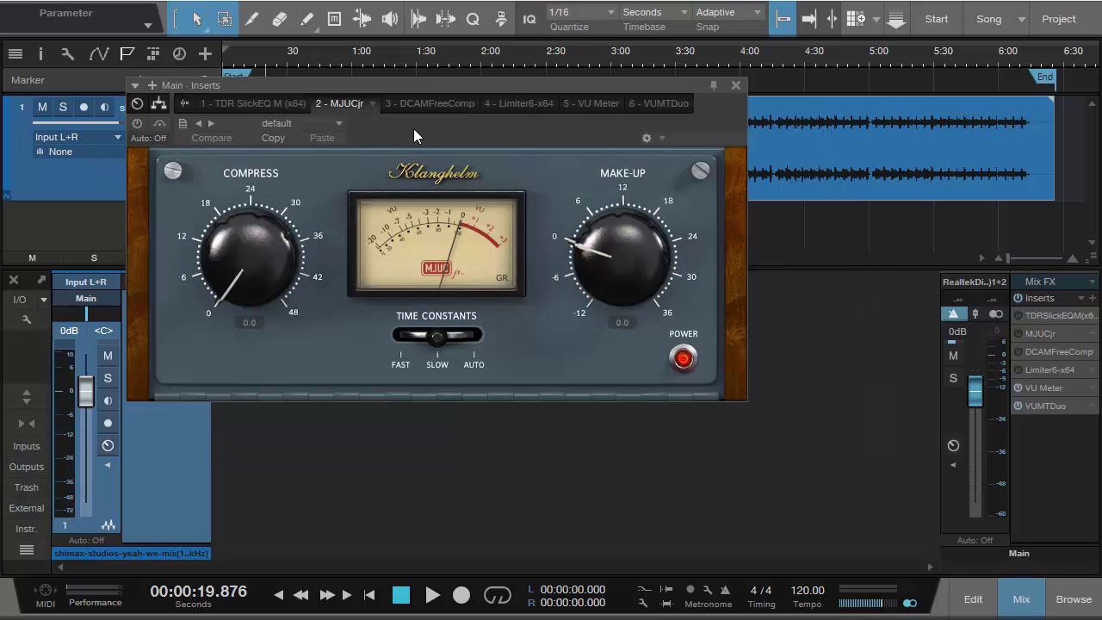
left_click_drag(413, 136, 518, 222)
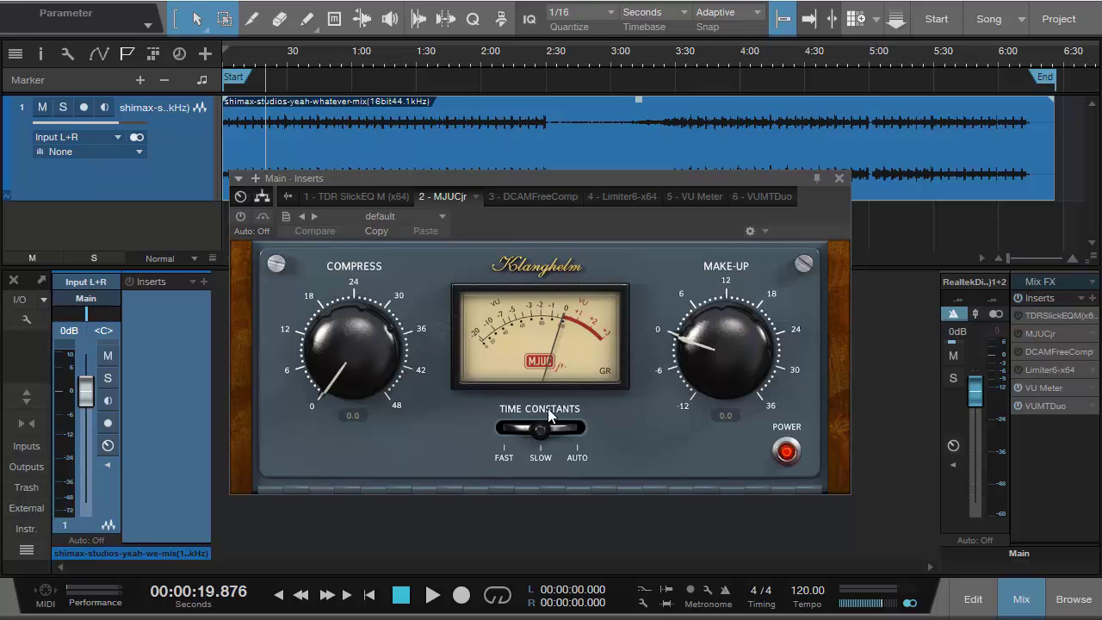
left_click(523, 195)
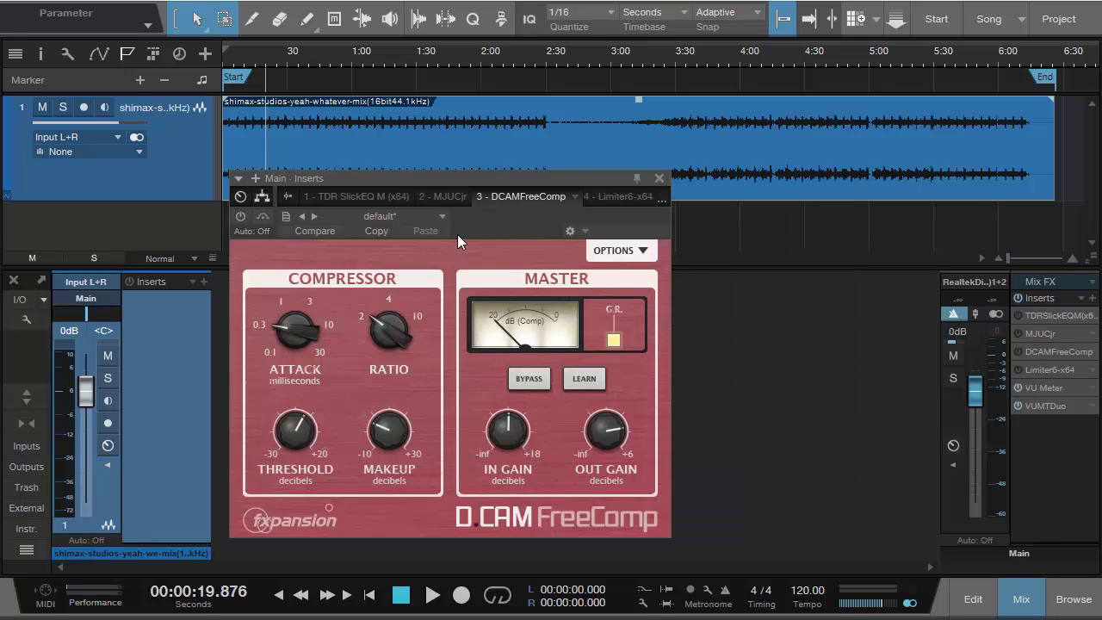
left_click_drag(503, 222, 532, 150)
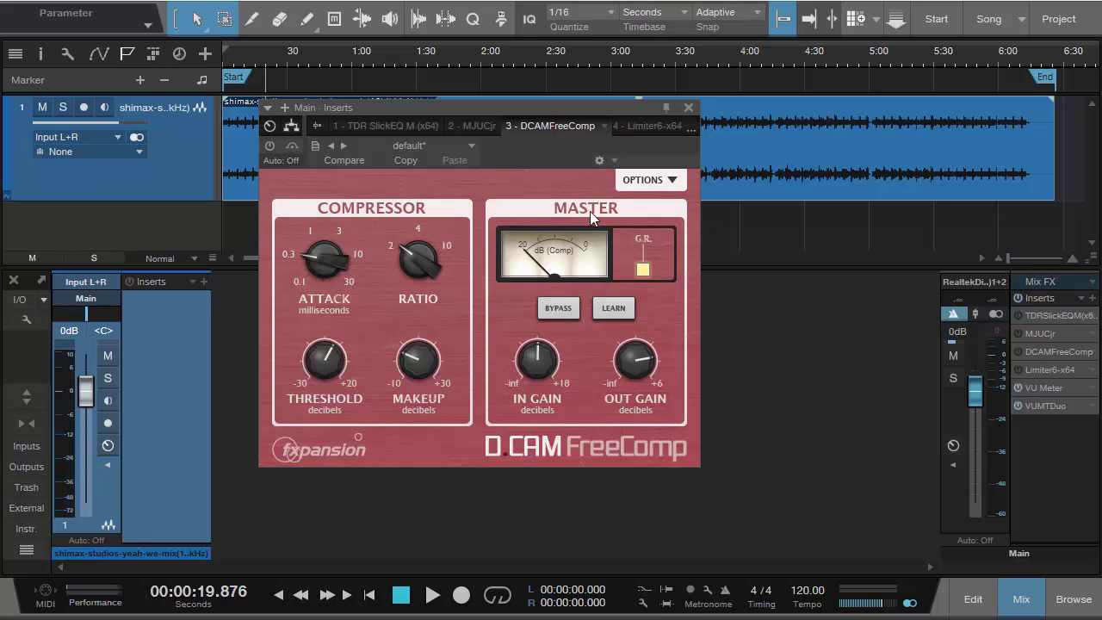
left_click_drag(333, 264, 342, 178)
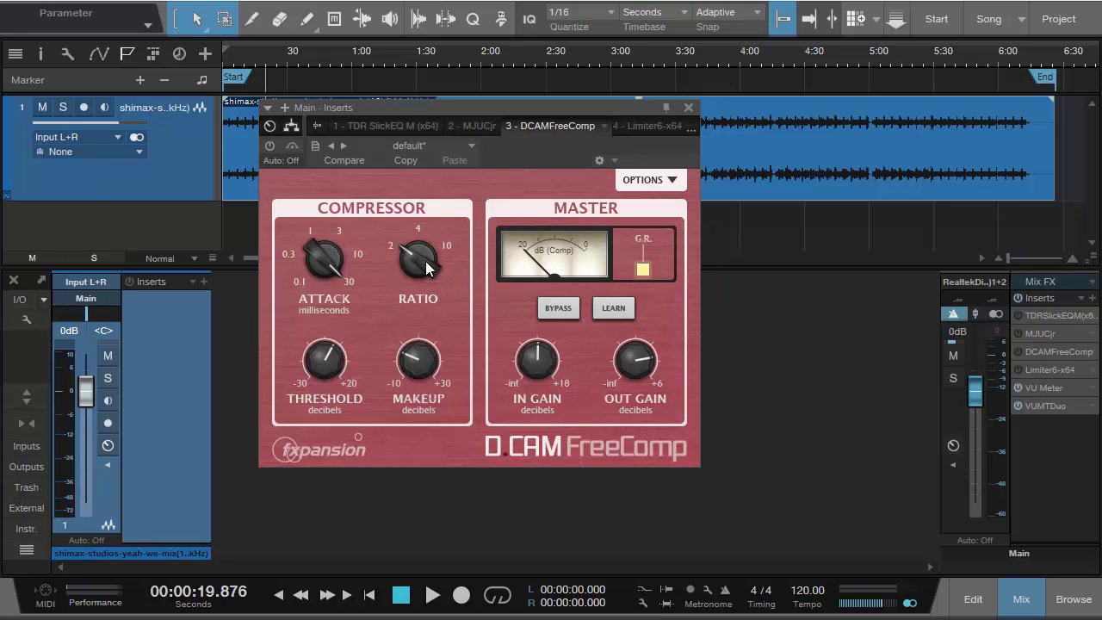
mouse_move(414, 272)
Switch on the protection stage in the Limiter6 insert and close the insert window
left_click(645, 127)
left_click_drag(689, 145, 546, 82)
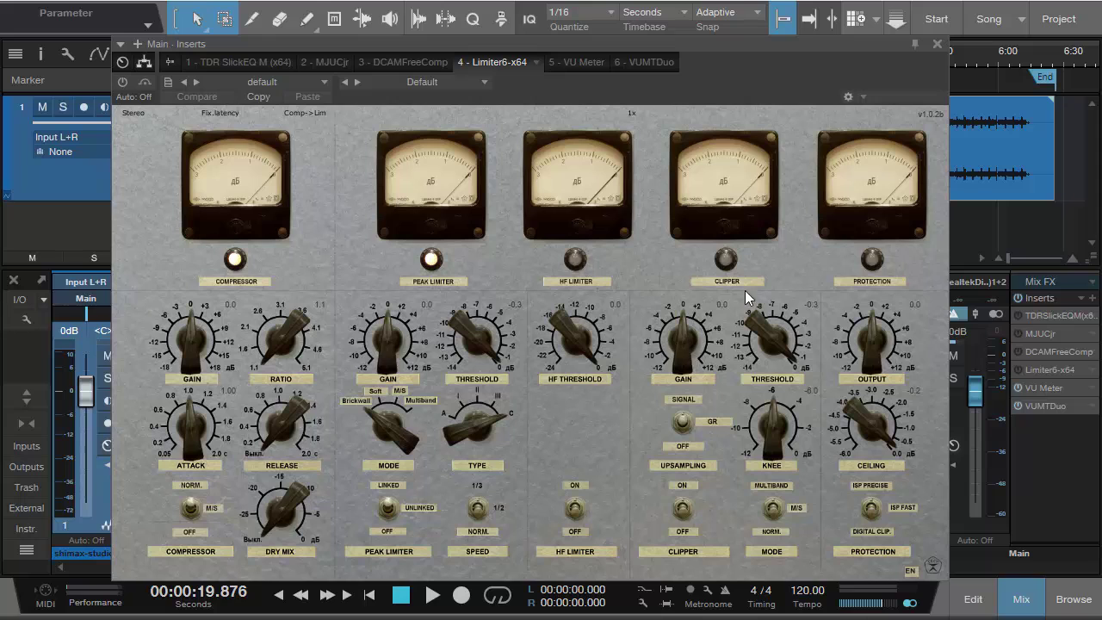
left_click_drag(790, 82, 705, 64)
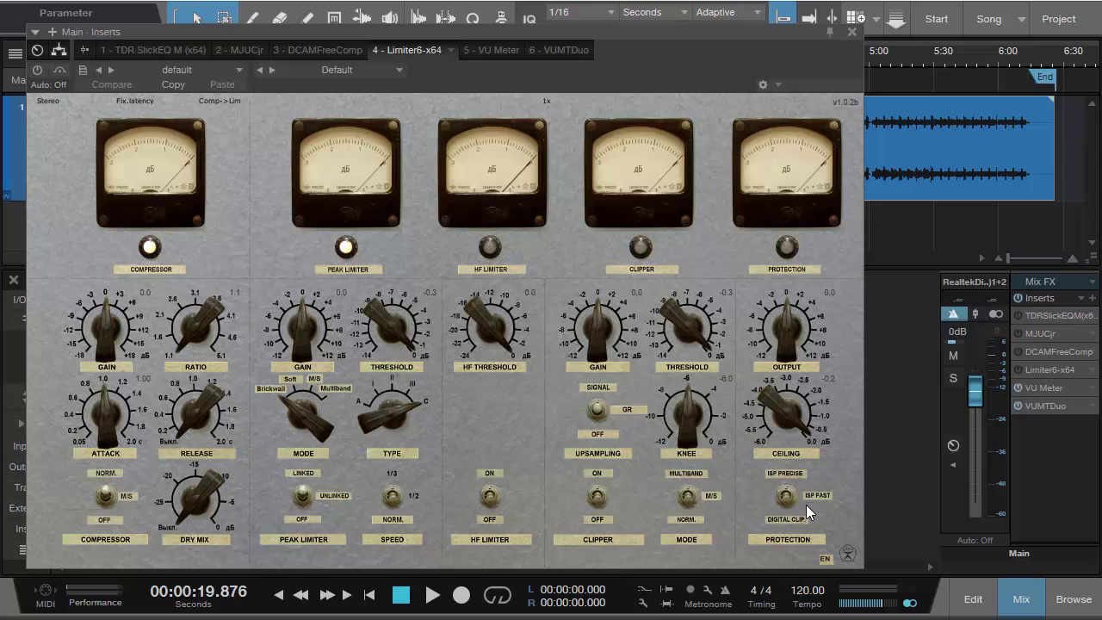
left_click(785, 497)
left_click(785, 497)
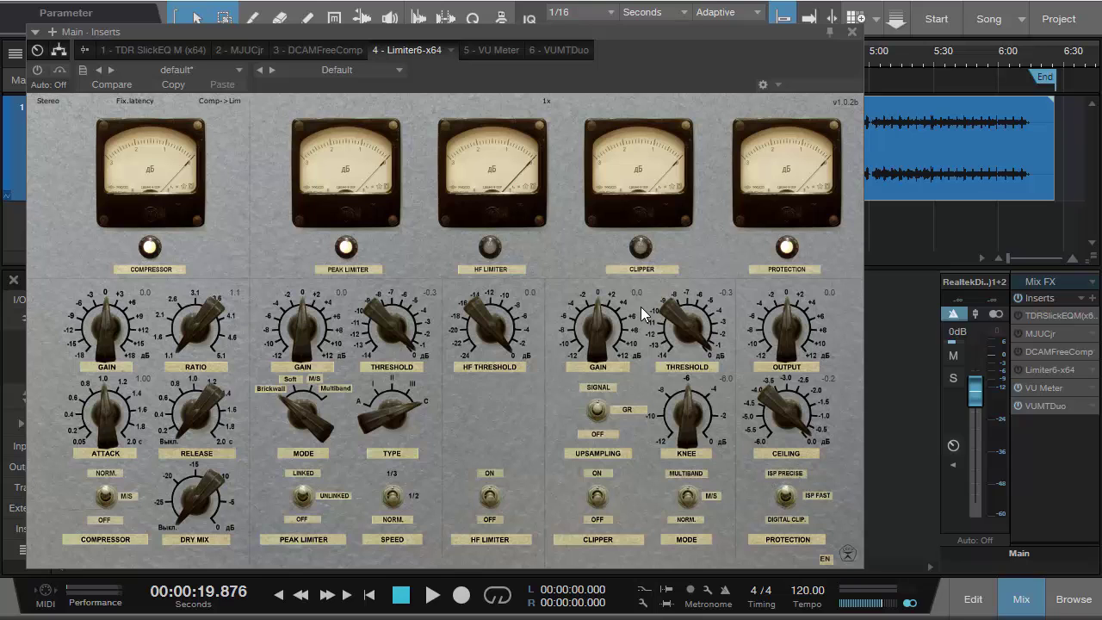
left_click_drag(604, 67, 717, 67)
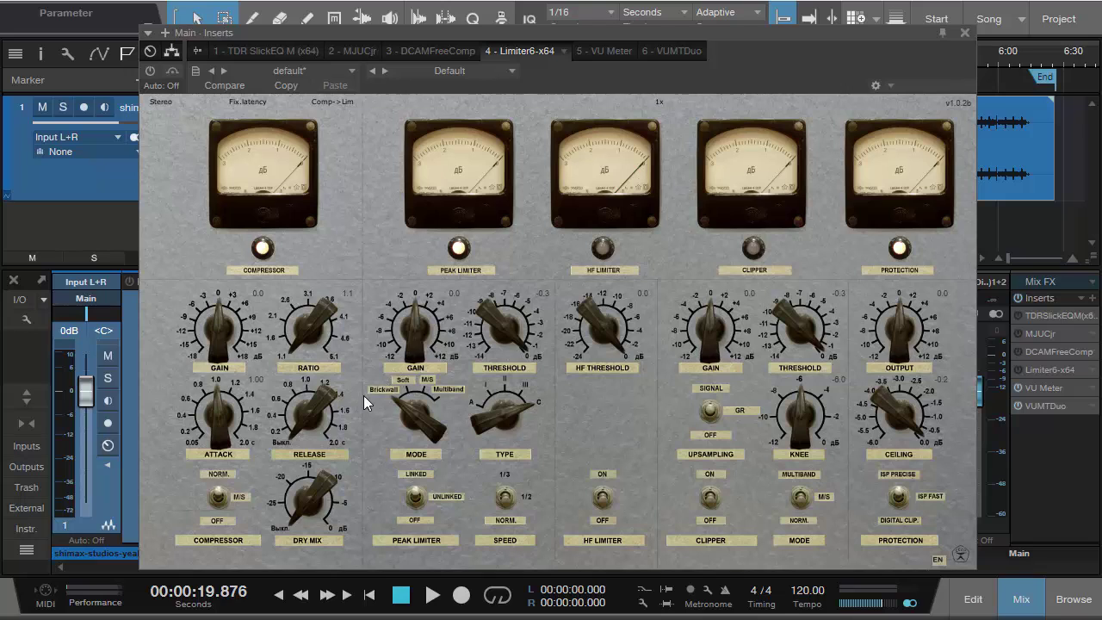
left_click(963, 33)
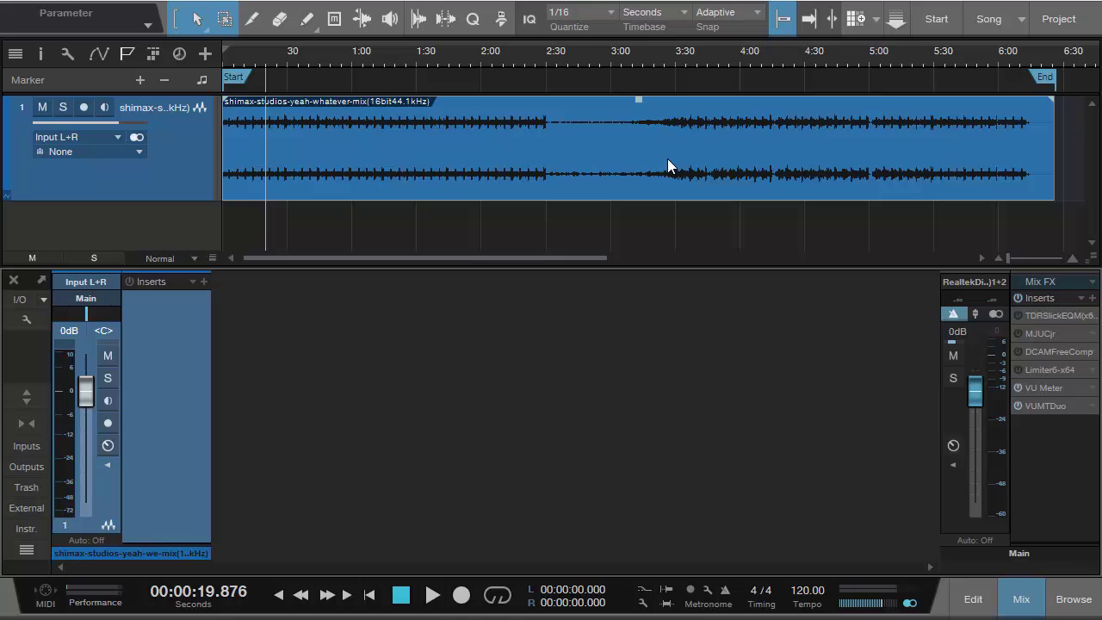
Play the mix from the beginning, audition passages across the whole song up to about 6:00, and stop playback
left_click(369, 594)
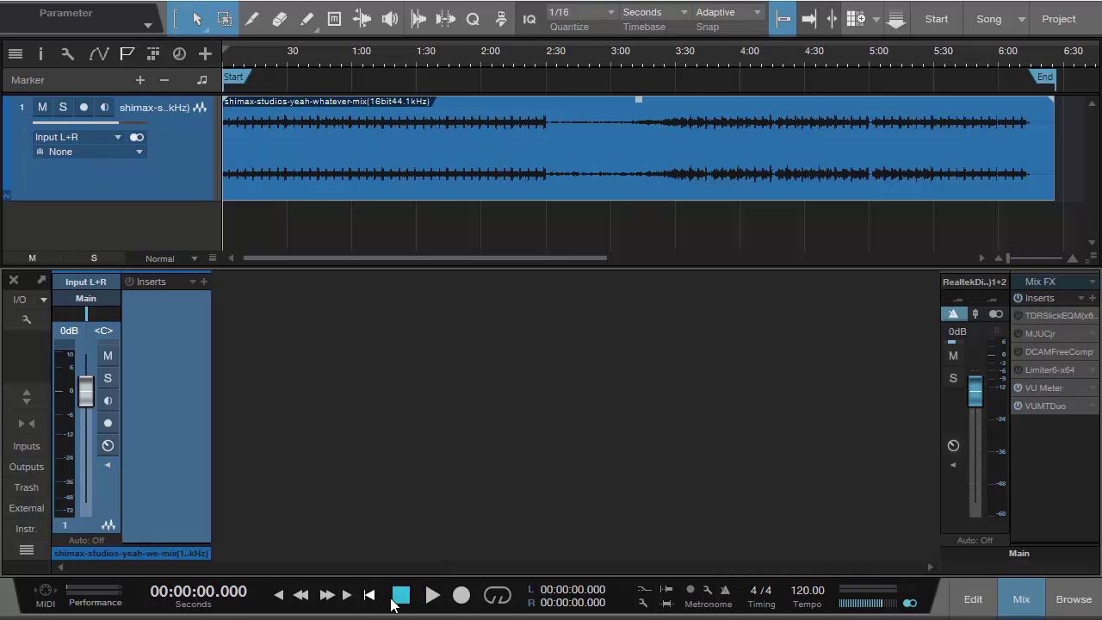
left_click(432, 593)
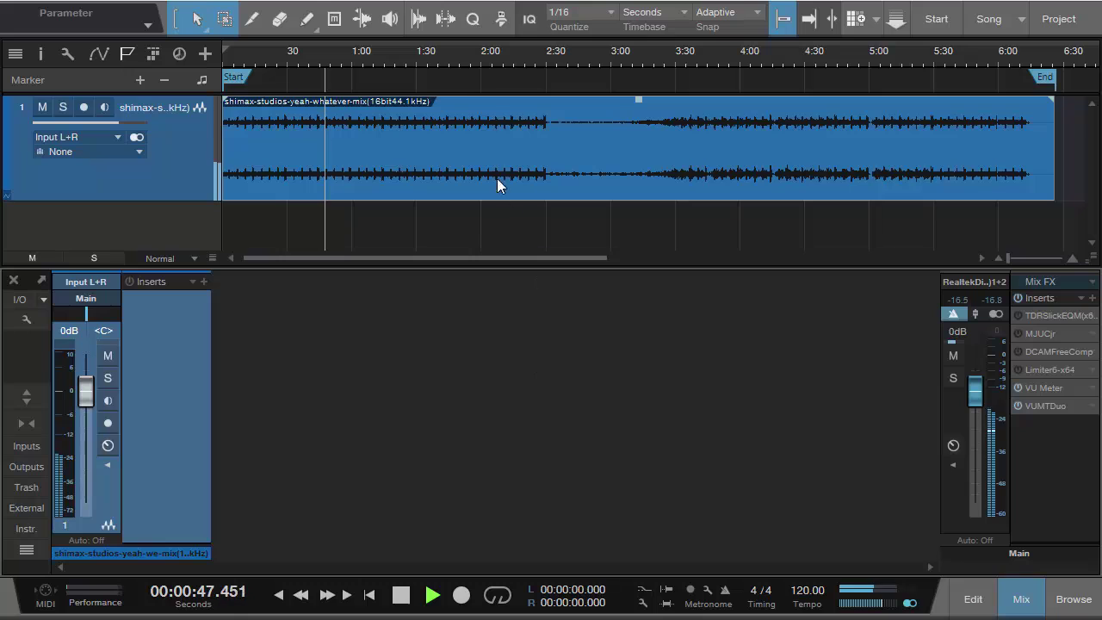
left_click(399, 63)
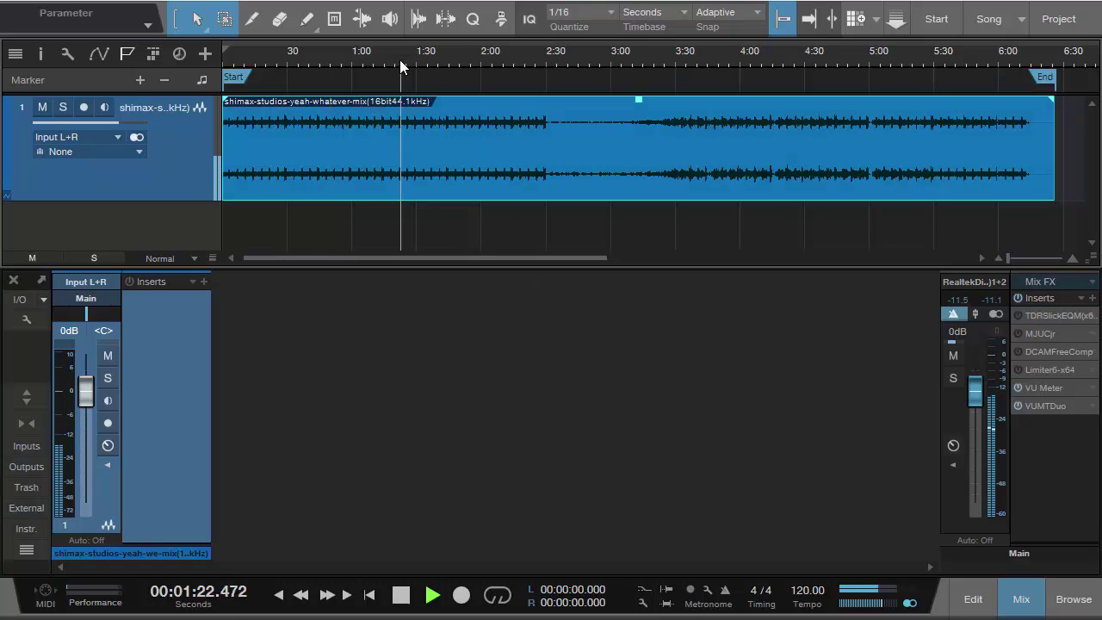
left_click(478, 60)
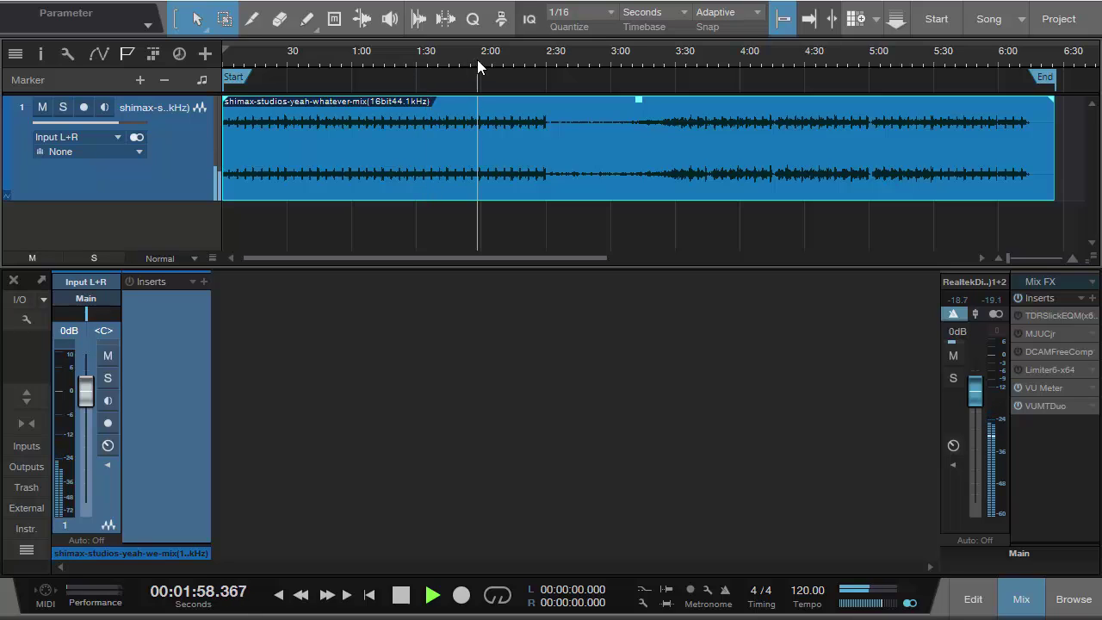
left_click(520, 55)
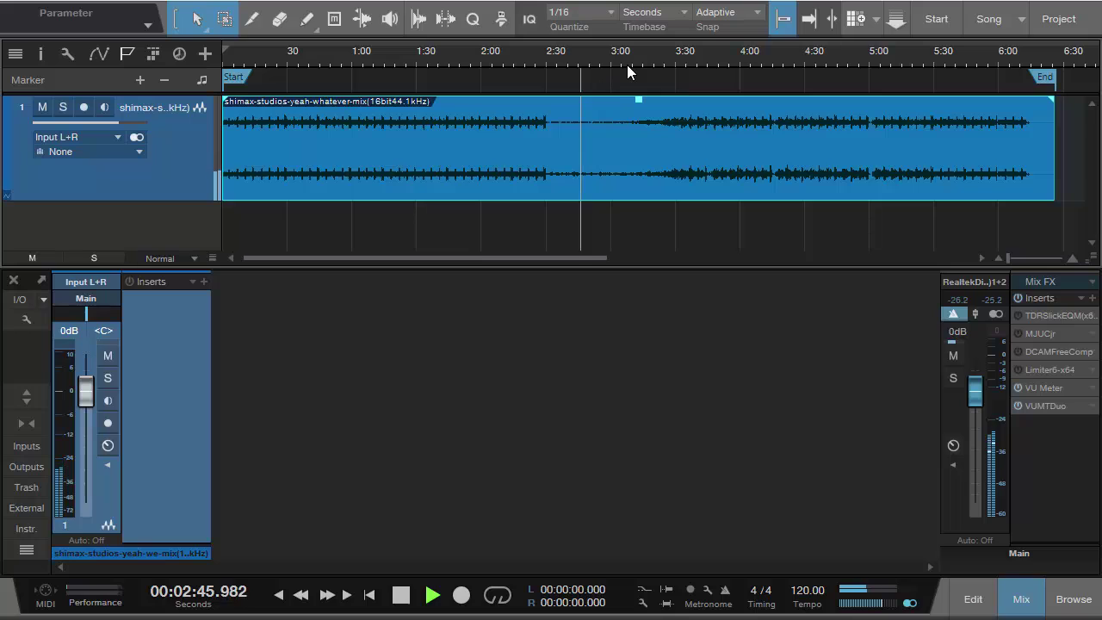
left_click(647, 53)
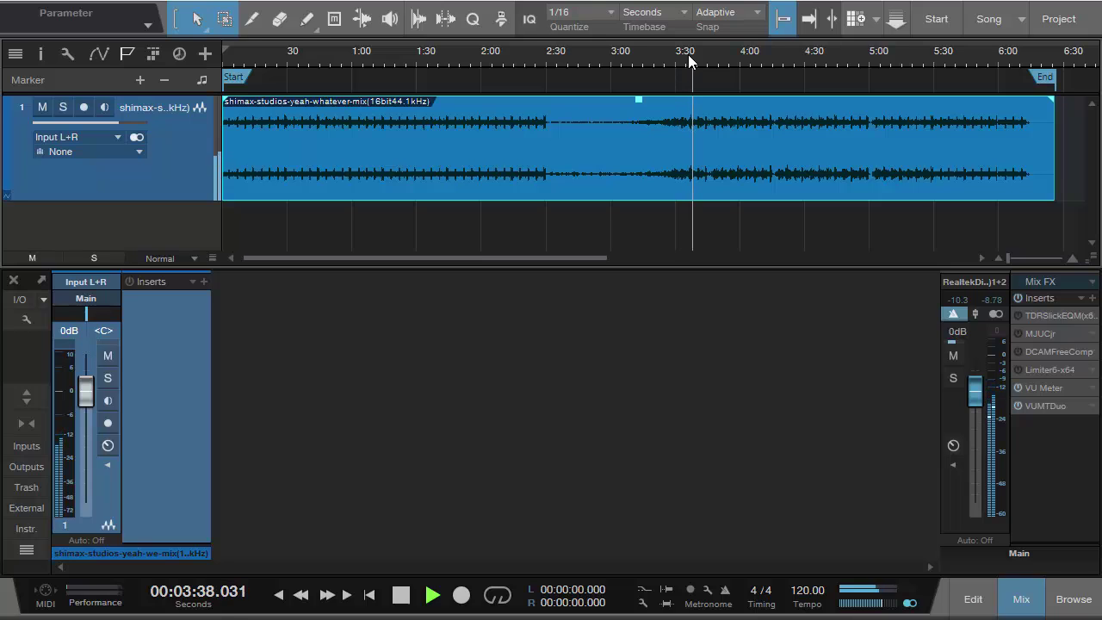
left_click(735, 60)
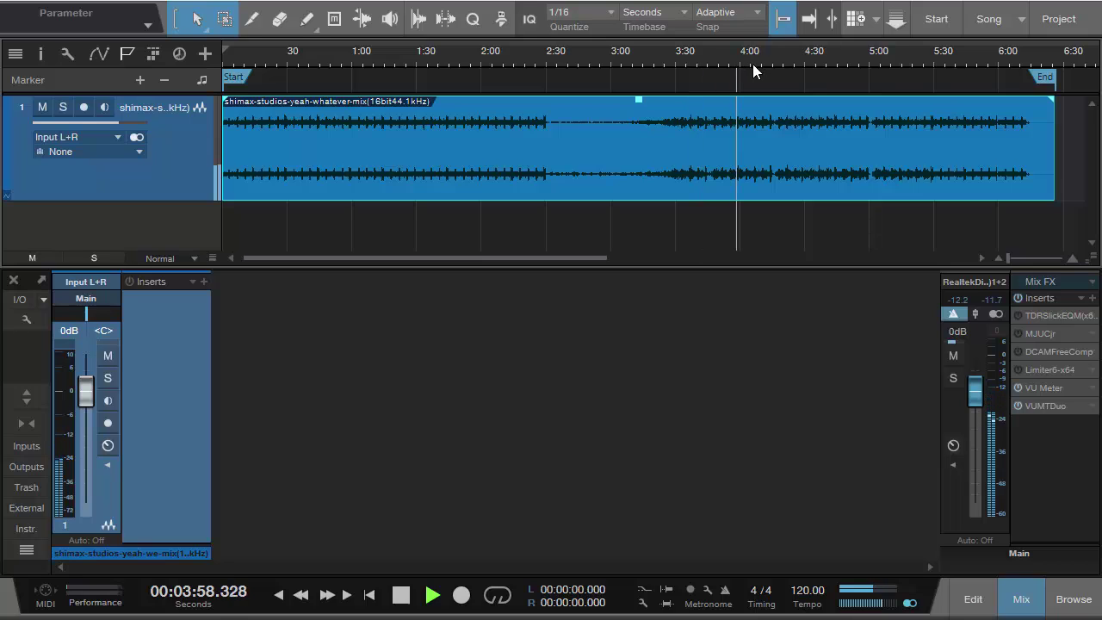
left_click(797, 62)
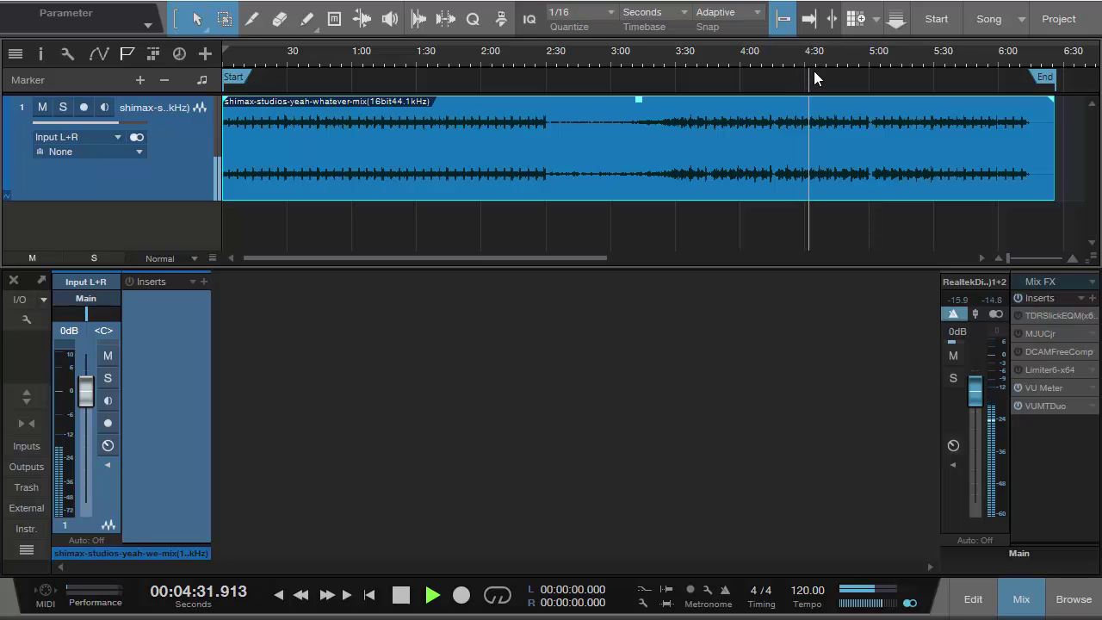
left_click(866, 65)
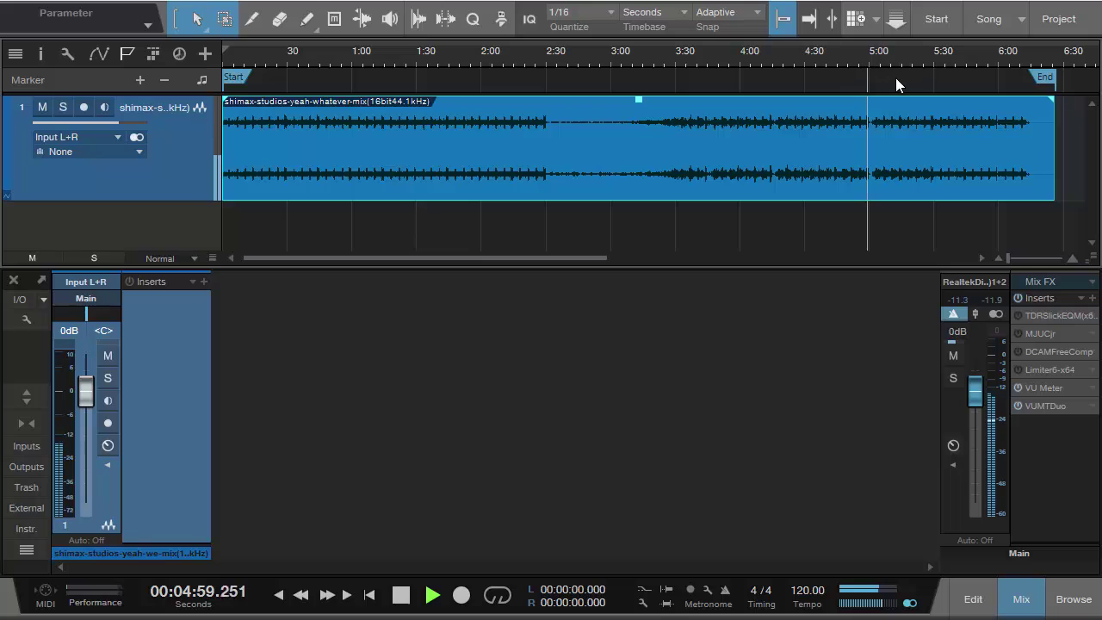
left_click(927, 55)
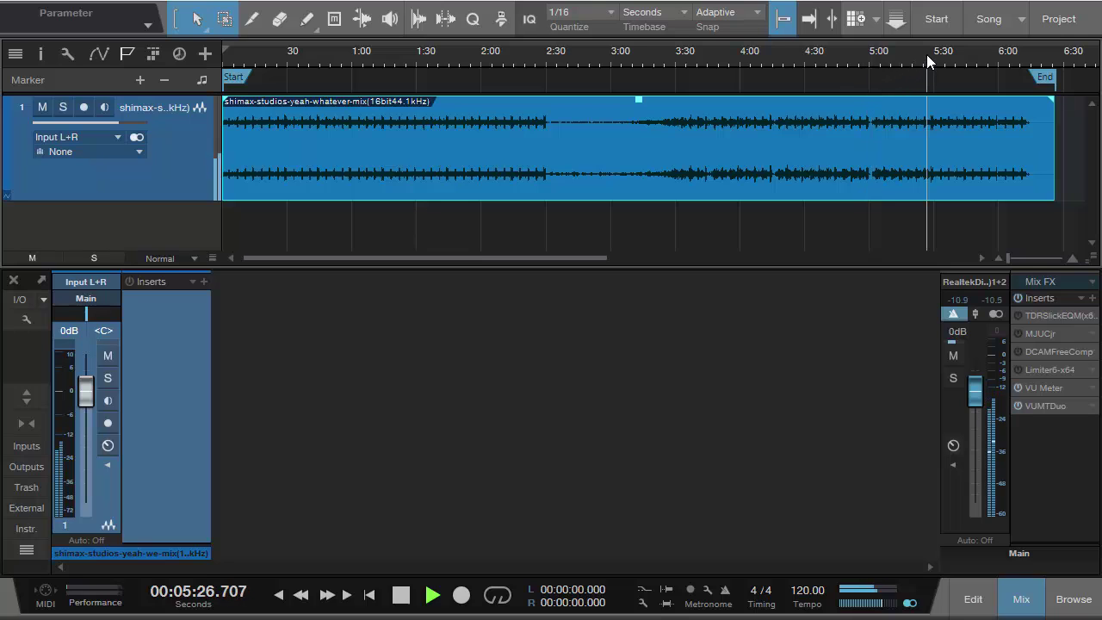
left_click(984, 60)
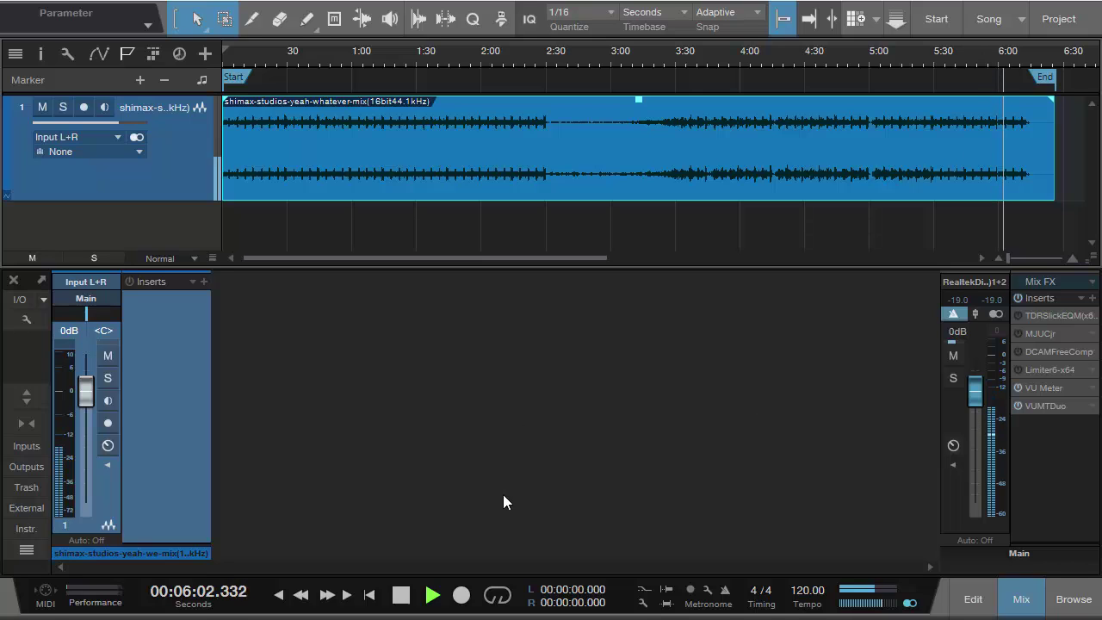
left_click(404, 598)
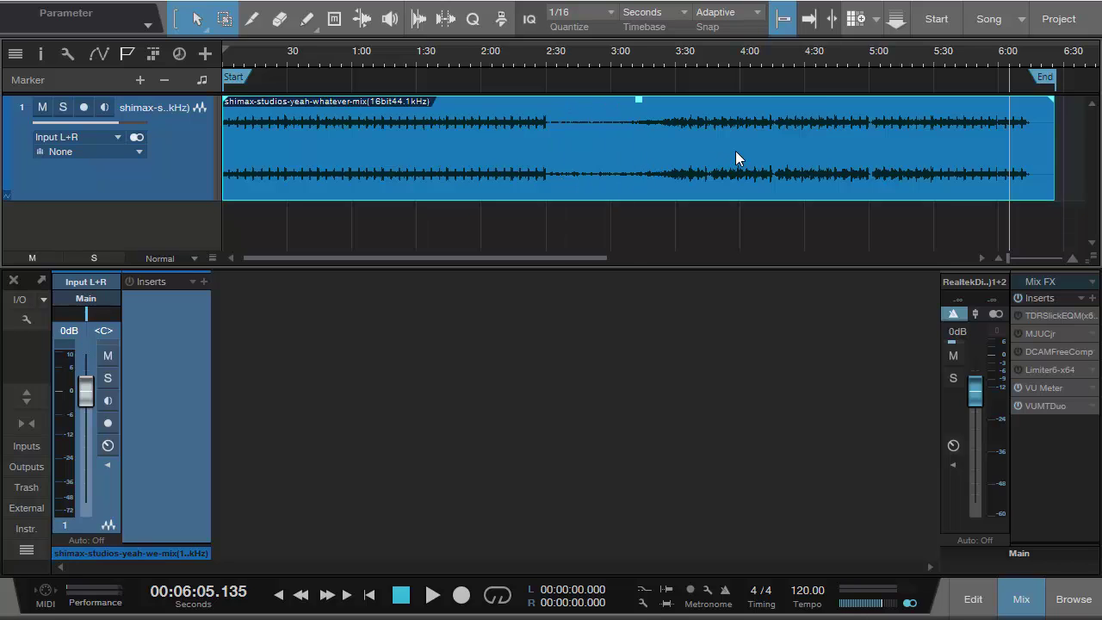
Play the mix from about 3:54 and compare it with the passages around 2:00 and 4:20
left_click(722, 62)
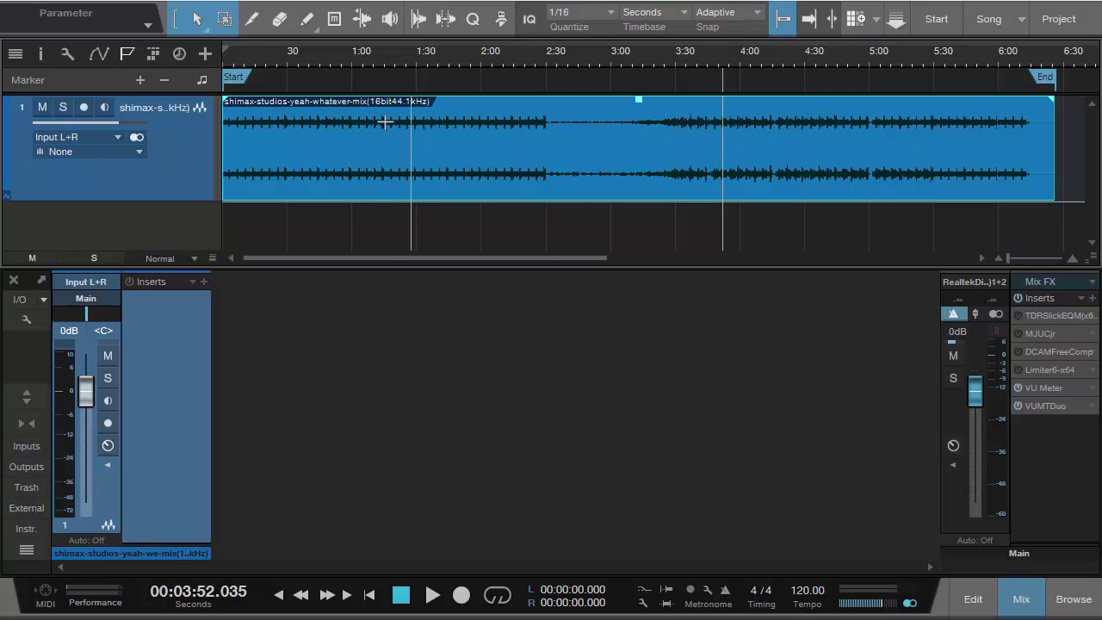
left_click(712, 60)
left_click(727, 63)
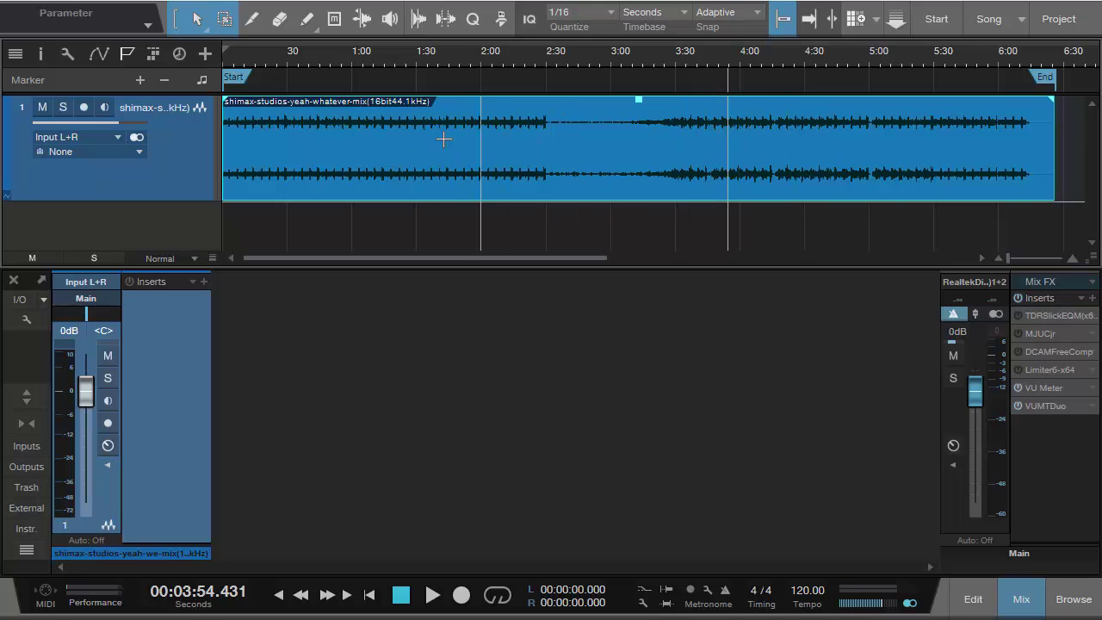
left_click(432, 595)
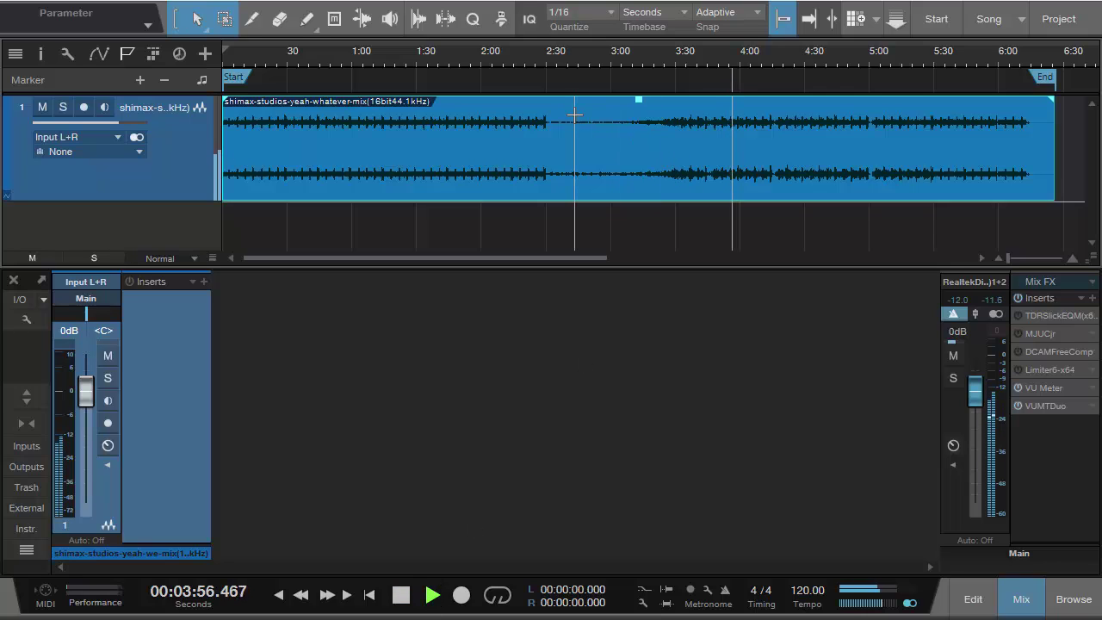
left_click(484, 60)
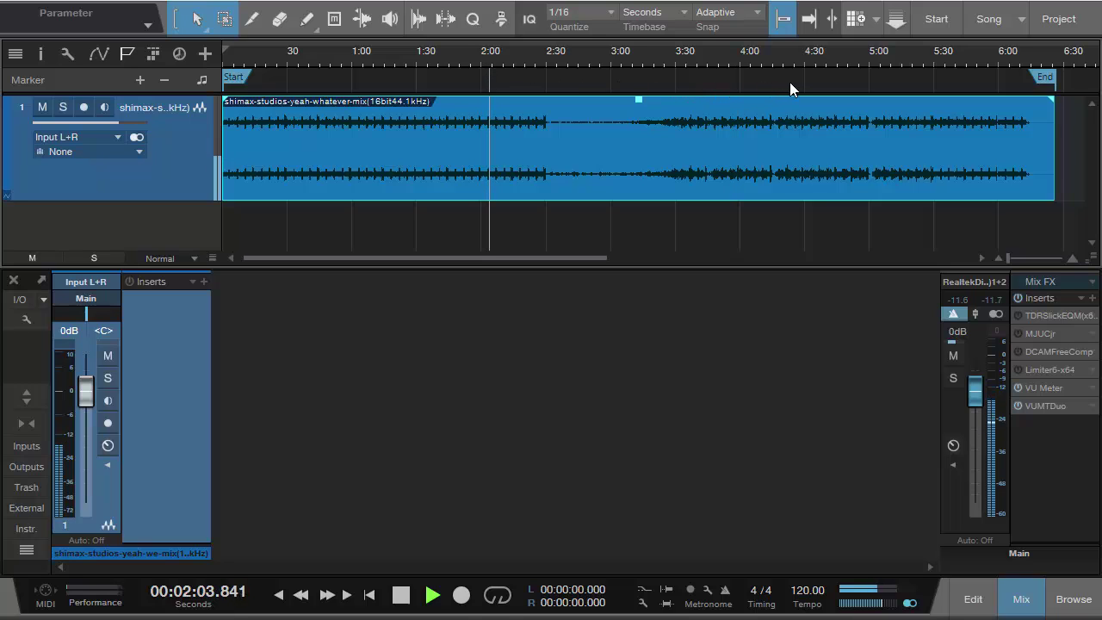
left_click(371, 69)
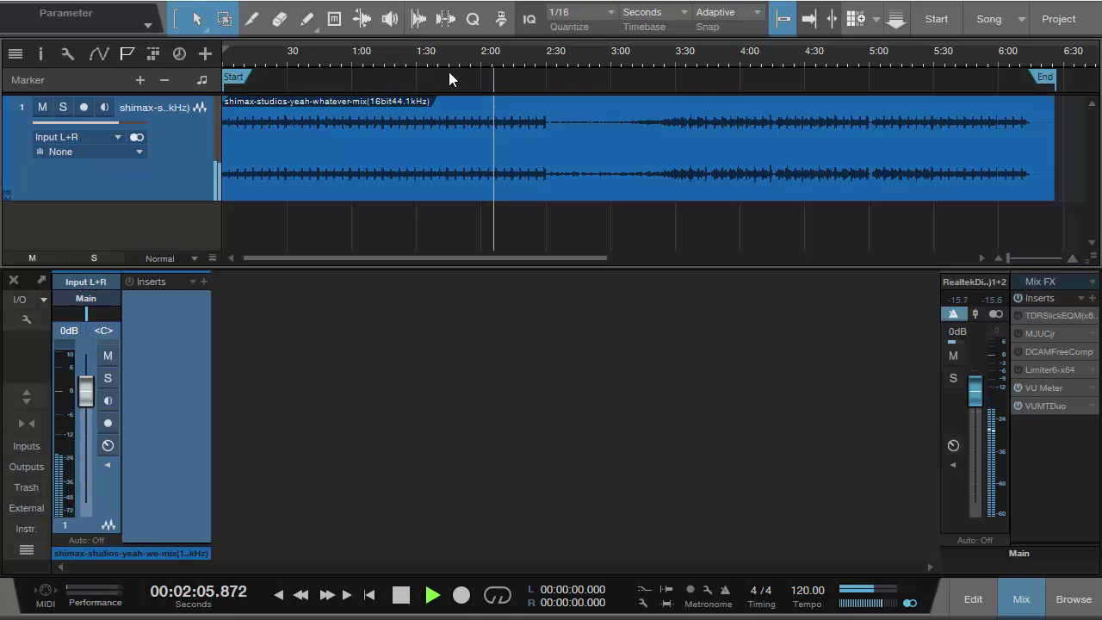
left_click(782, 61)
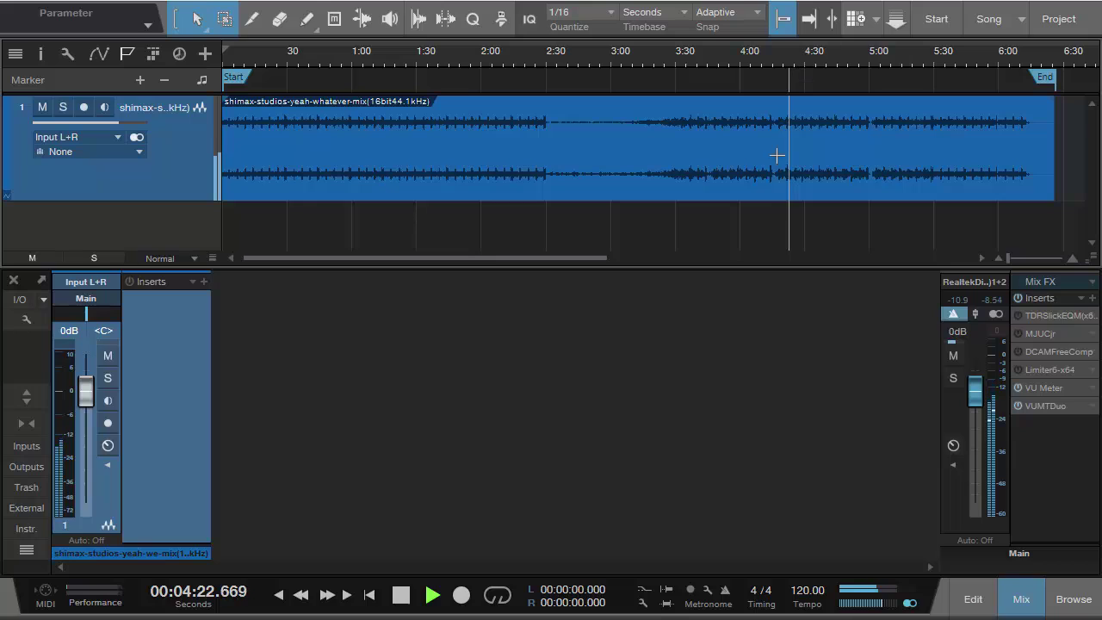
Stop playback and open the TDR SlickEQ M insert on the Main bus with its frequency curve display shown
left_click(401, 595)
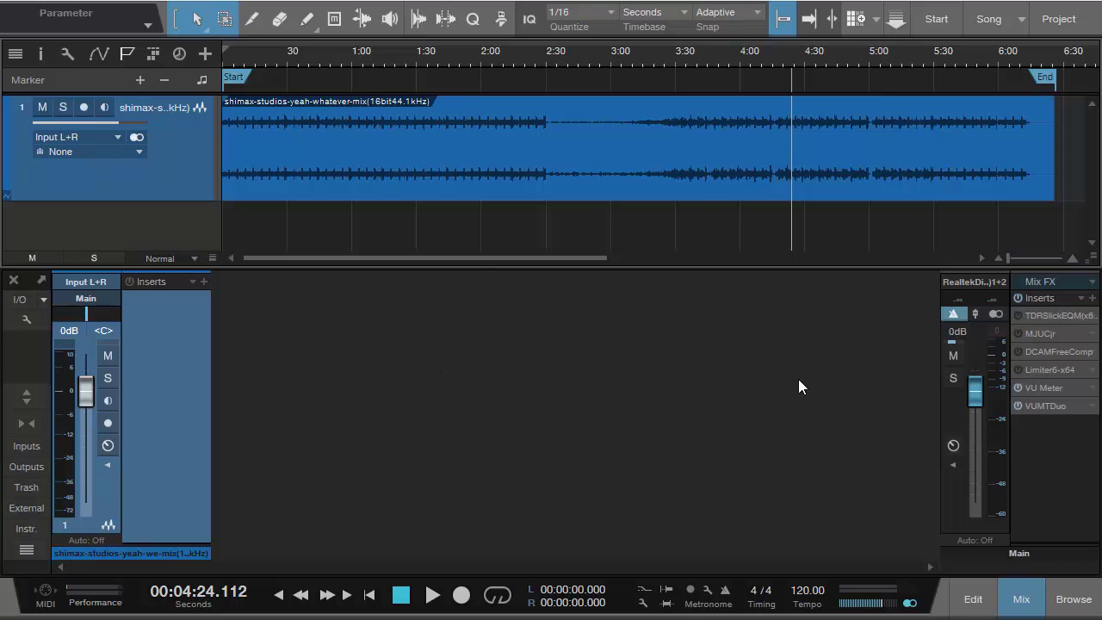
double_click(1050, 315)
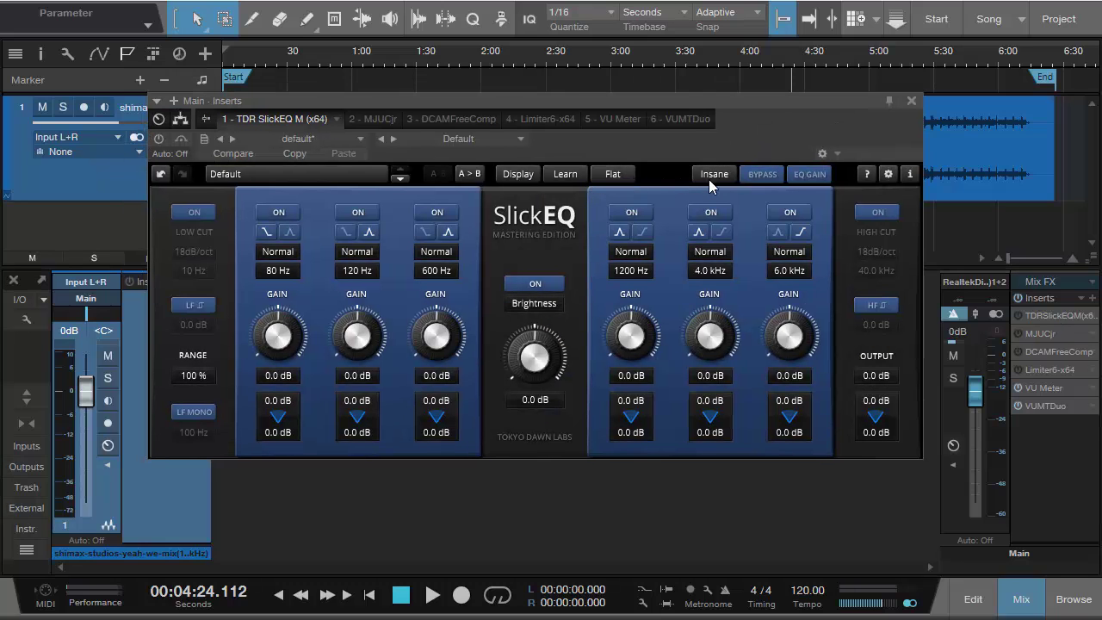
left_click(517, 173)
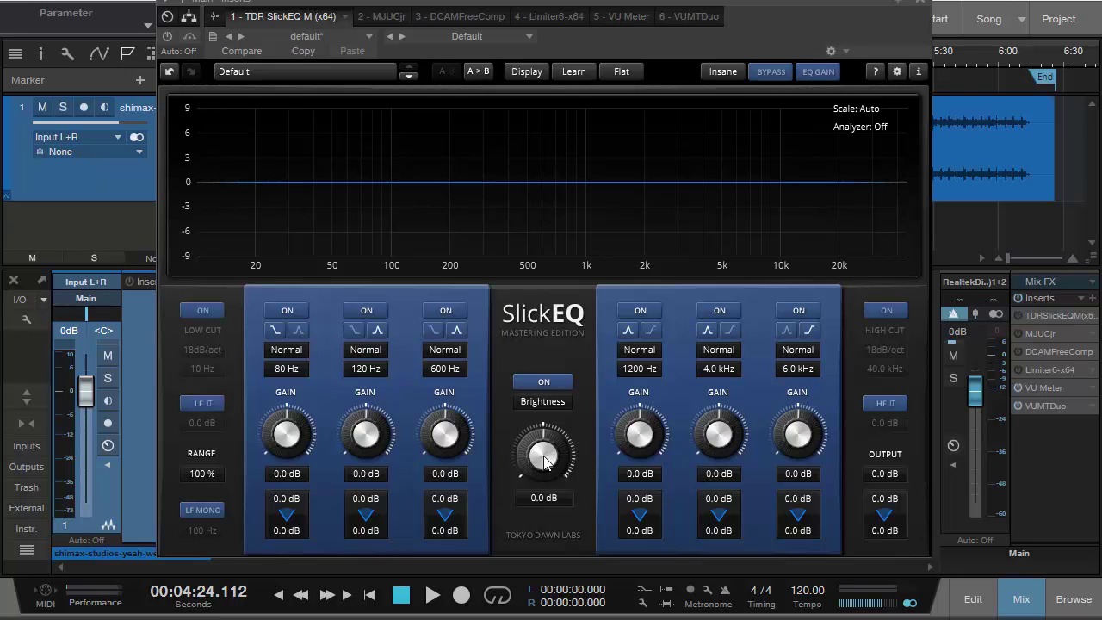
Demonstrate the SlickEQ Brightness tilt at -1.4 dB and 1.3 dB, and reset it to 0.0 dB
left_click_drag(544, 461, 539, 540)
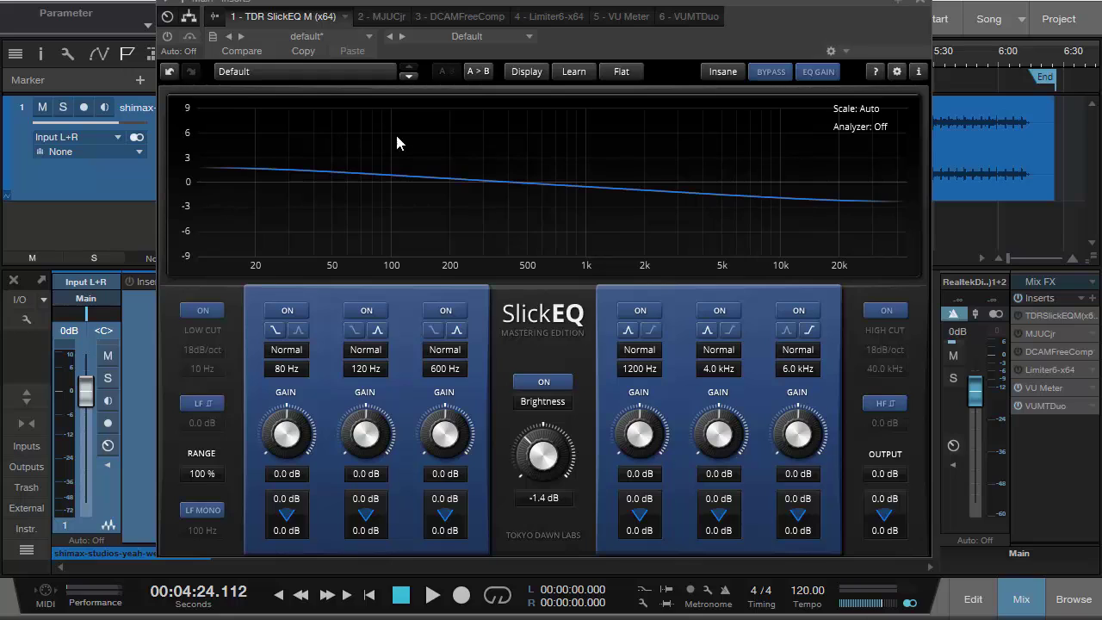
left_click_drag(543, 454, 573, 381)
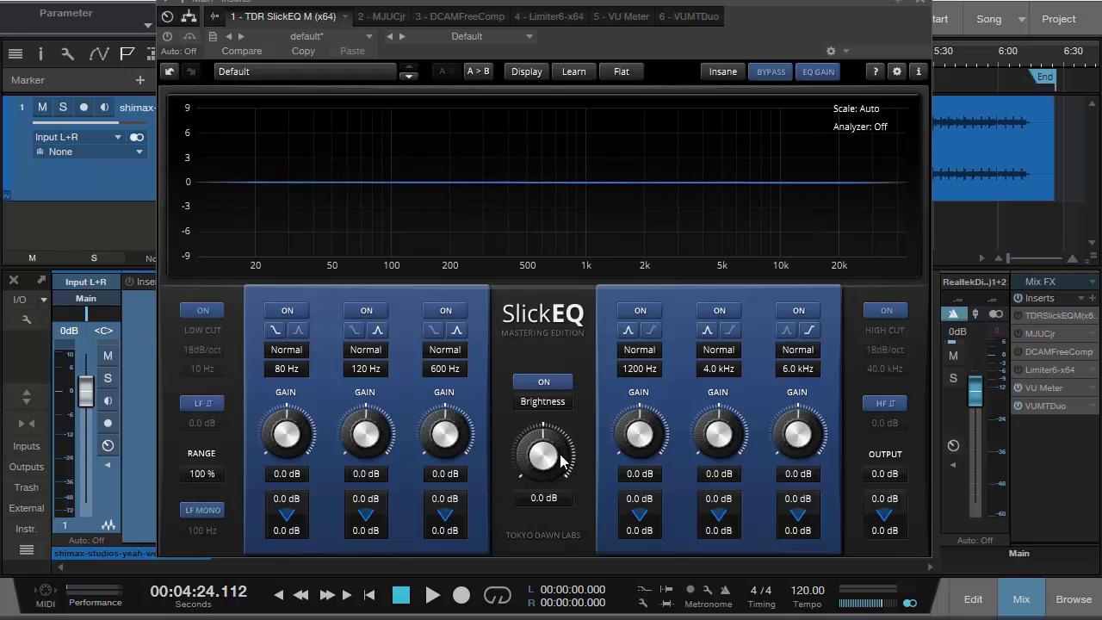
left_click_drag(551, 467, 568, 389)
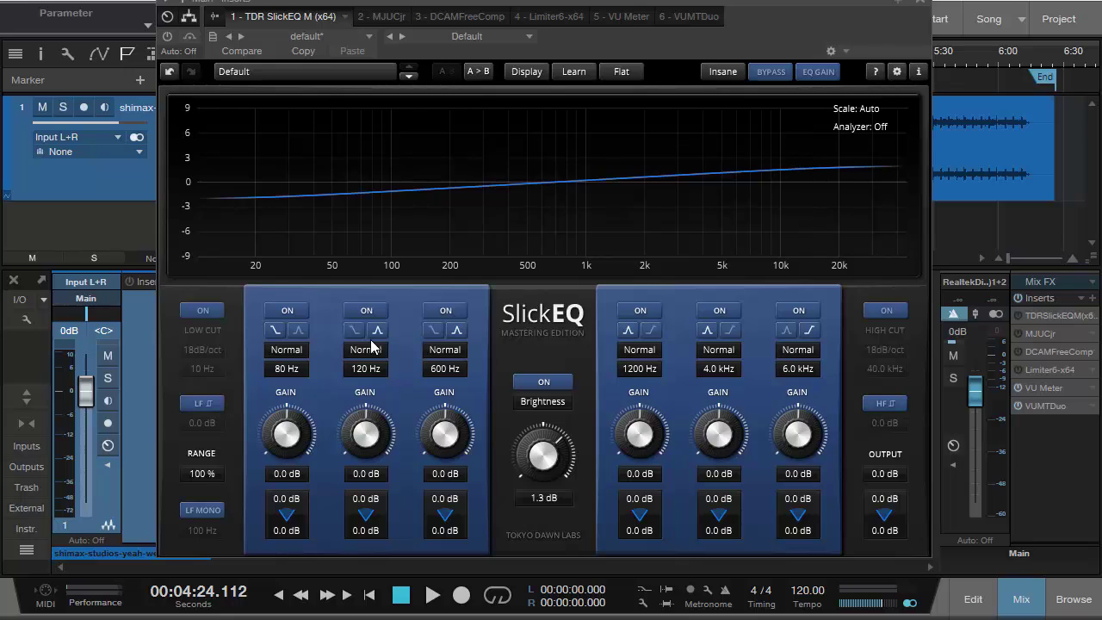
double_click(550, 458)
Switch off the Brightness section of the SlickEQ and close the insert window
left_click(540, 382)
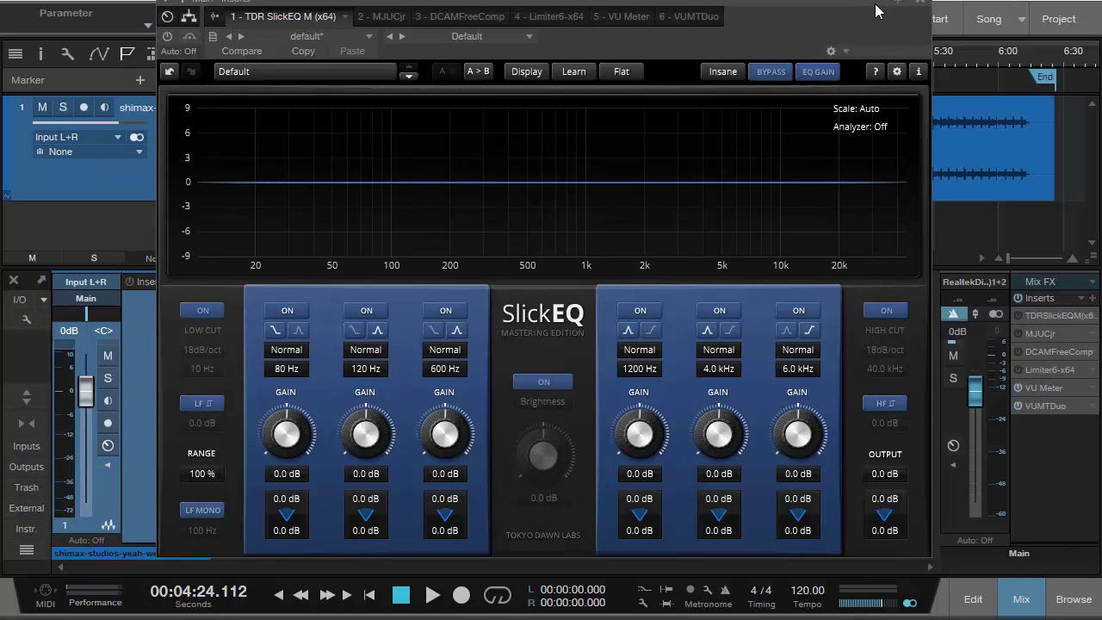
left_click_drag(865, 4, 797, 24)
left_click(852, 18)
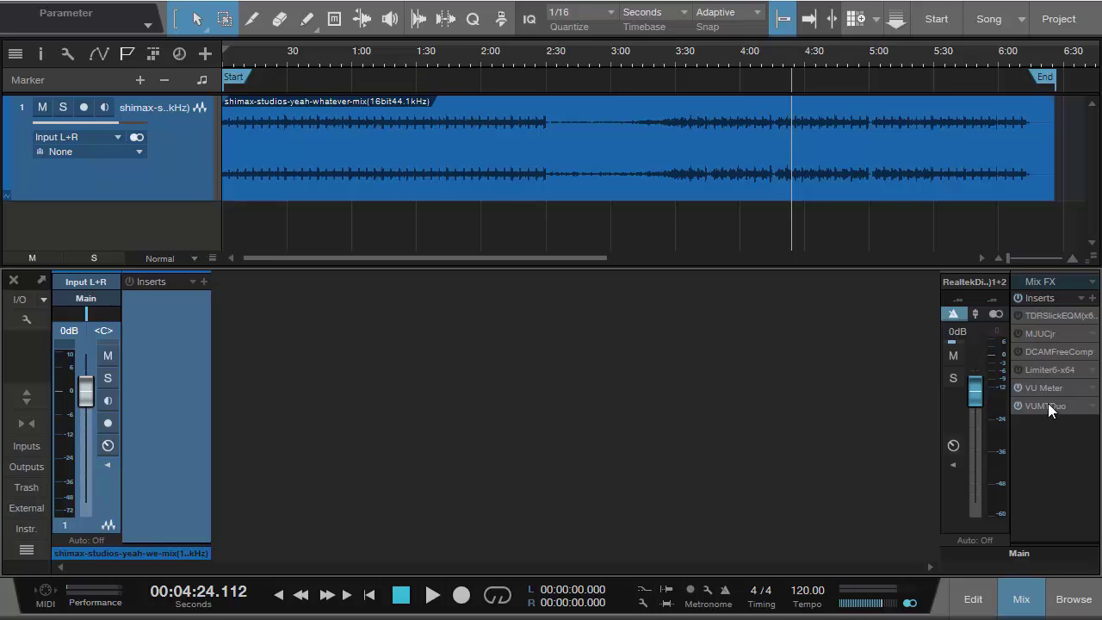
Activate the Limiter6 insert on the Main bus and close its window
left_click(1046, 369)
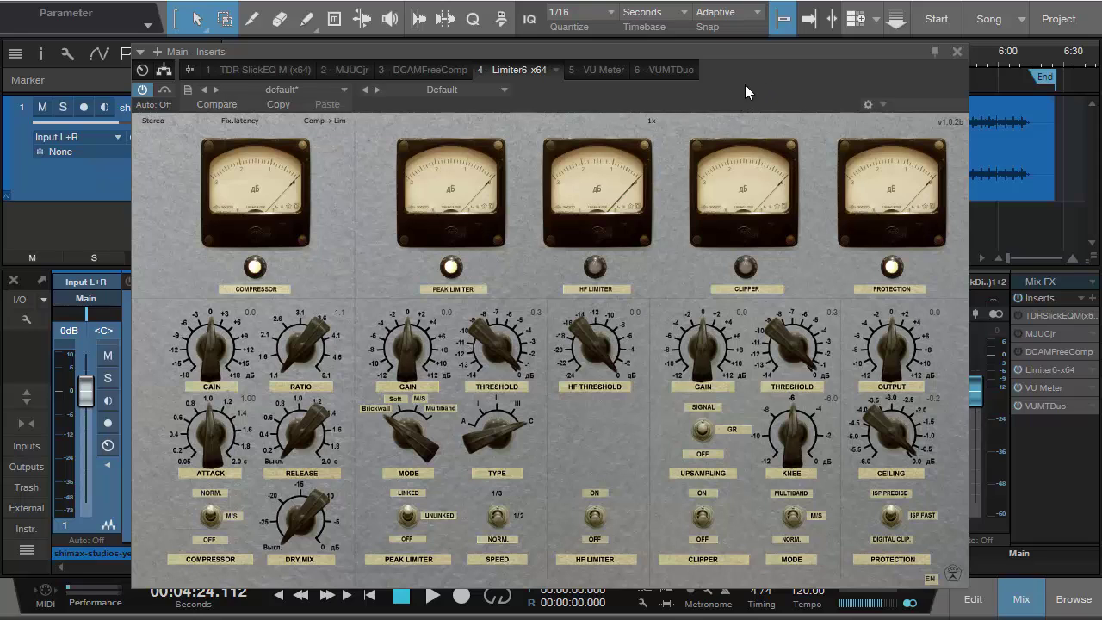
left_click_drag(776, 81, 628, 618)
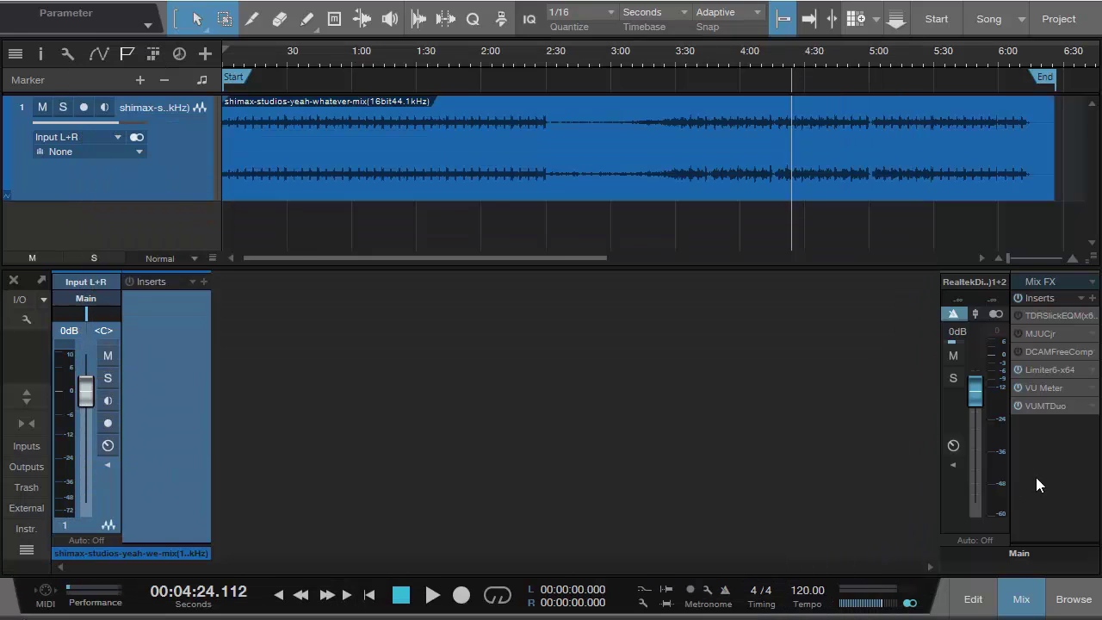
Open the Main bus VU Meter and VUMTDuo inserts and arrange their windows below the audio track
left_click(1043, 387)
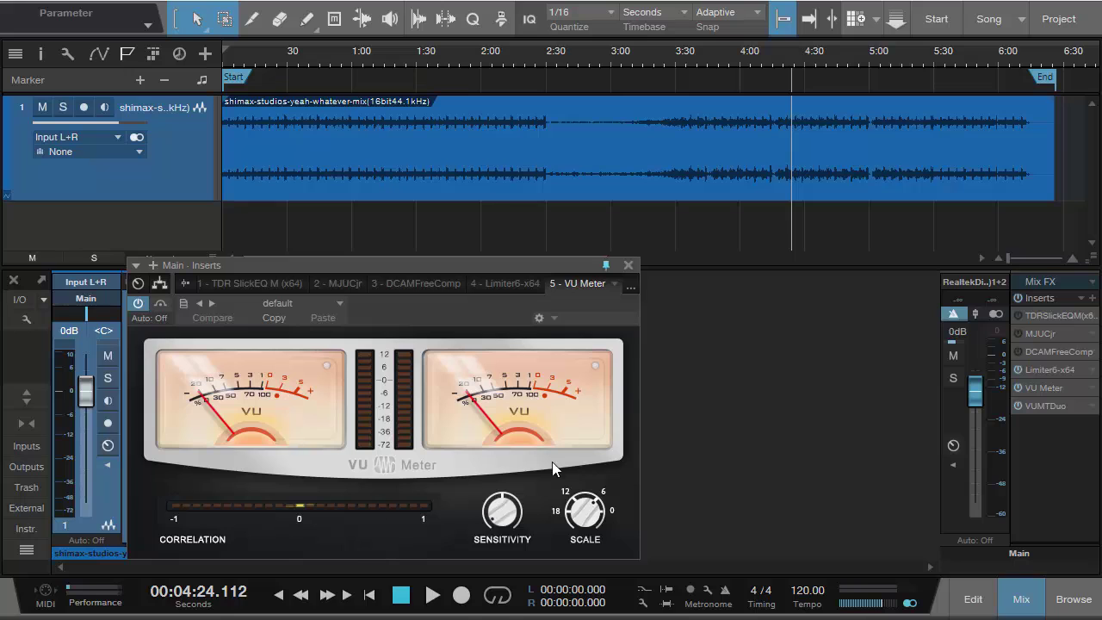
left_click(1040, 408)
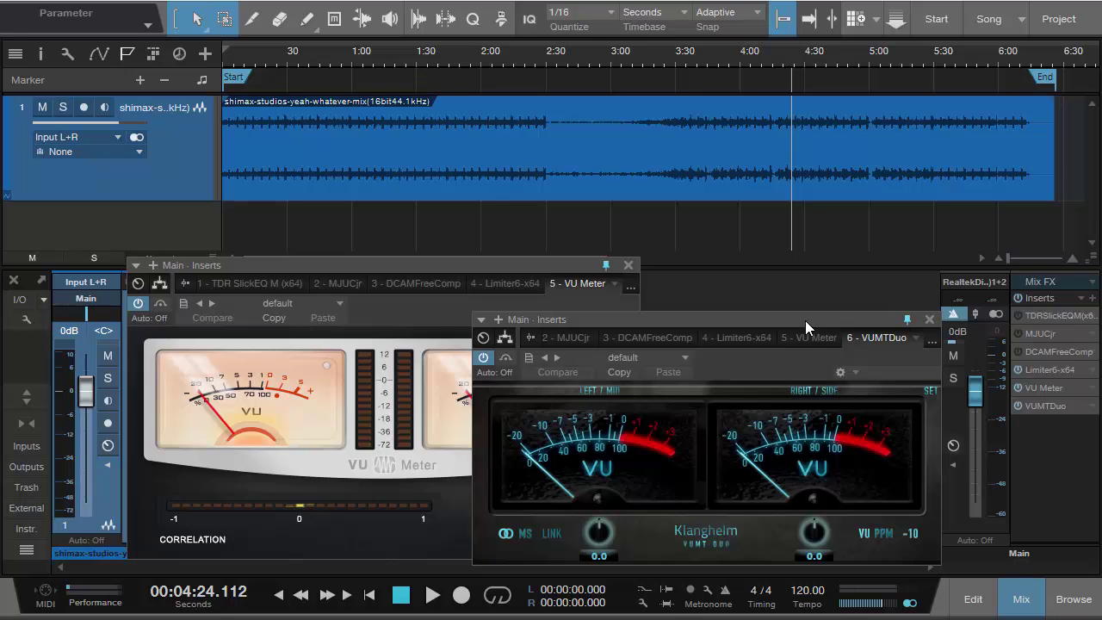
left_click_drag(804, 326, 918, 306)
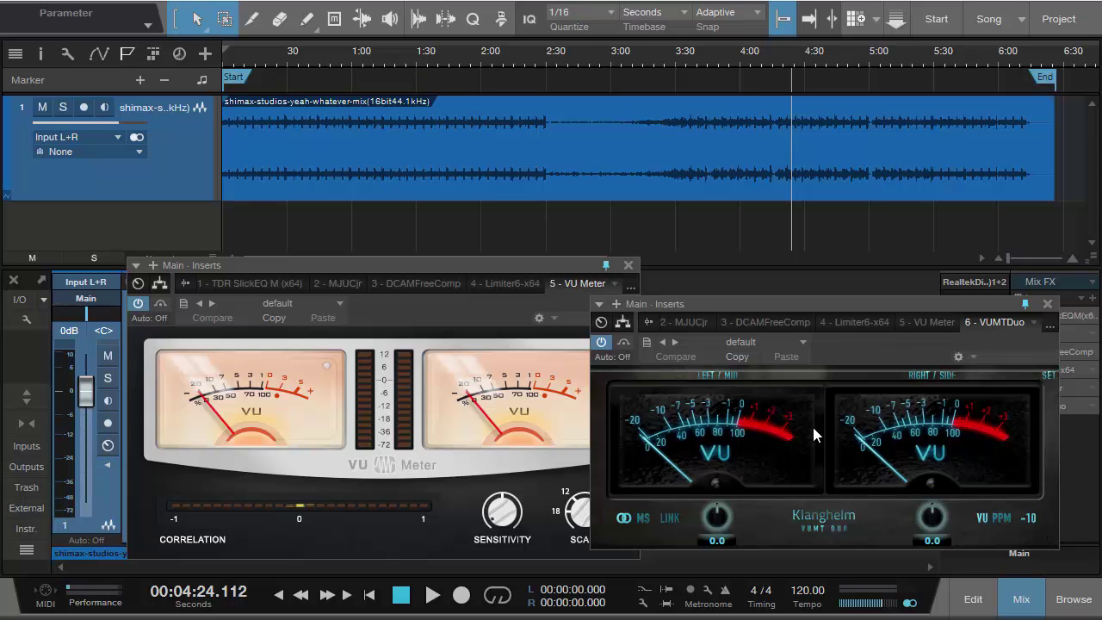
left_click(484, 328)
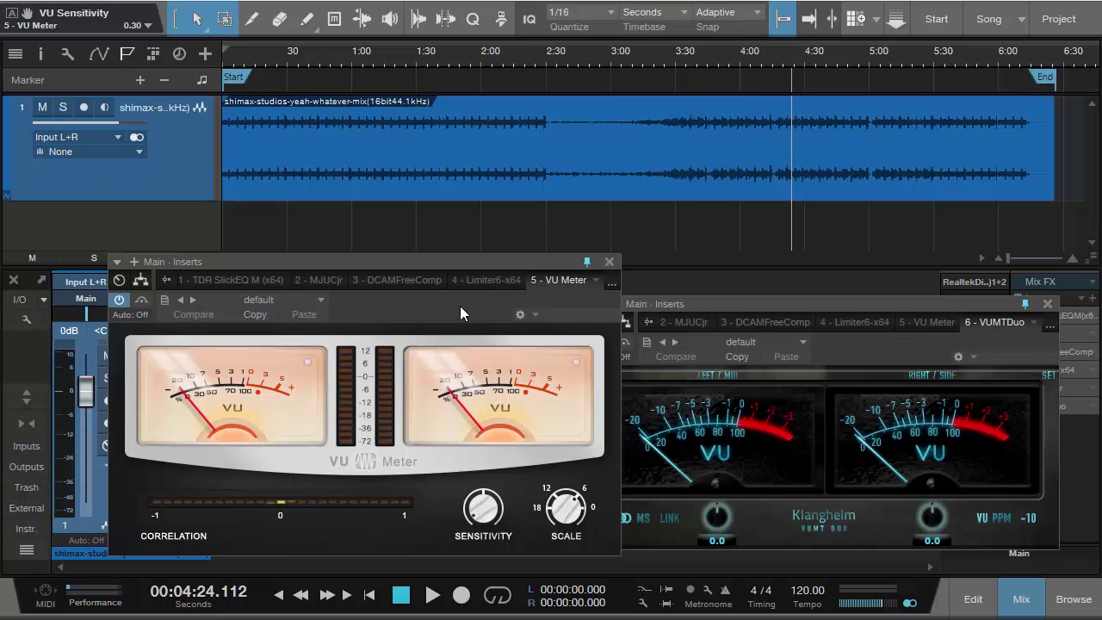
left_click_drag(460, 306, 438, 315)
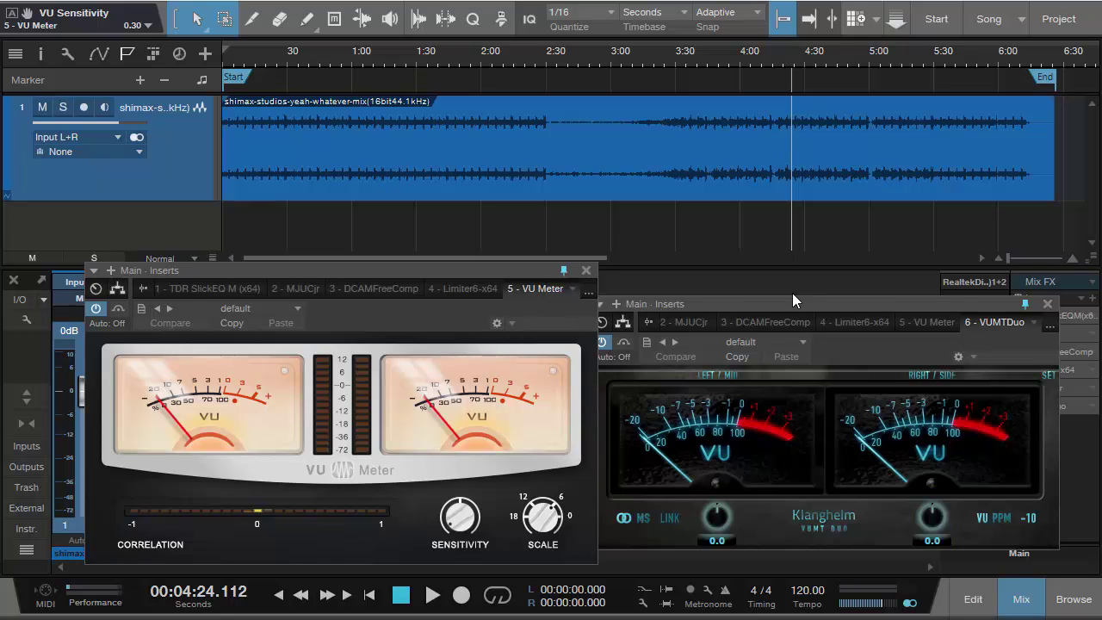
left_click_drag(929, 310, 854, 338)
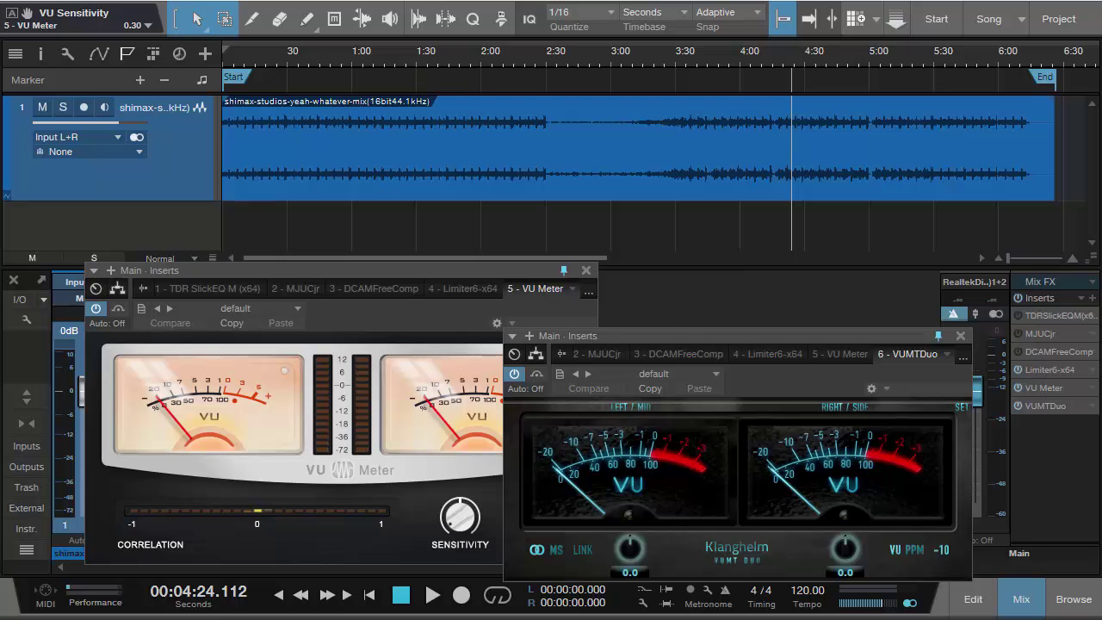
Play the mix from about 3:36 and set the Limiter6 compressor's attack to 1.79 and gain to 5.8 dB
left_click(757, 354)
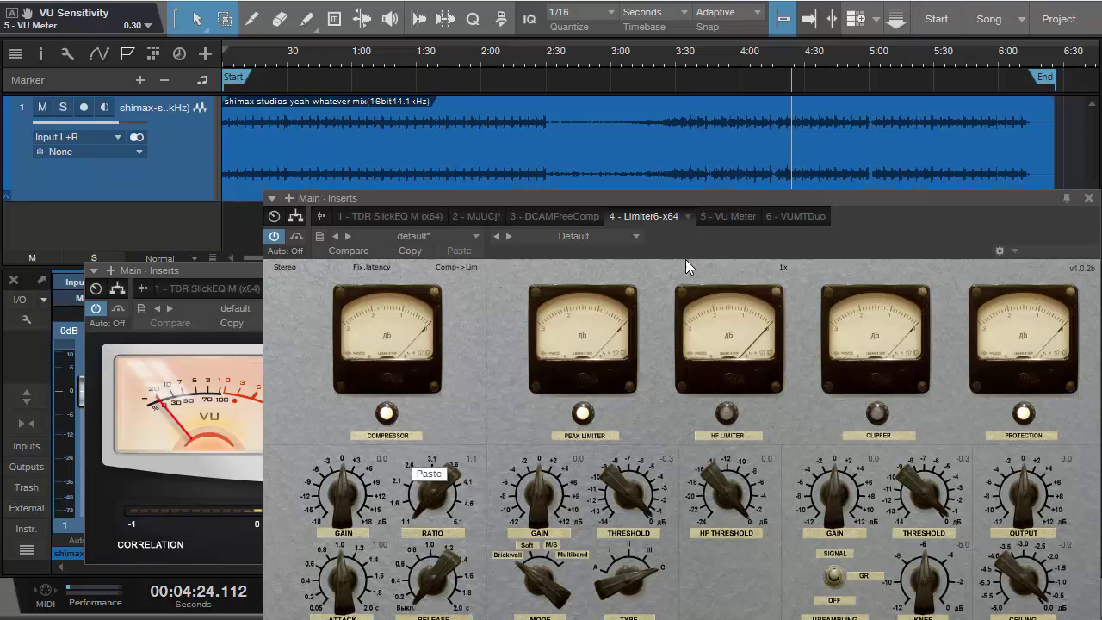
left_click(689, 65)
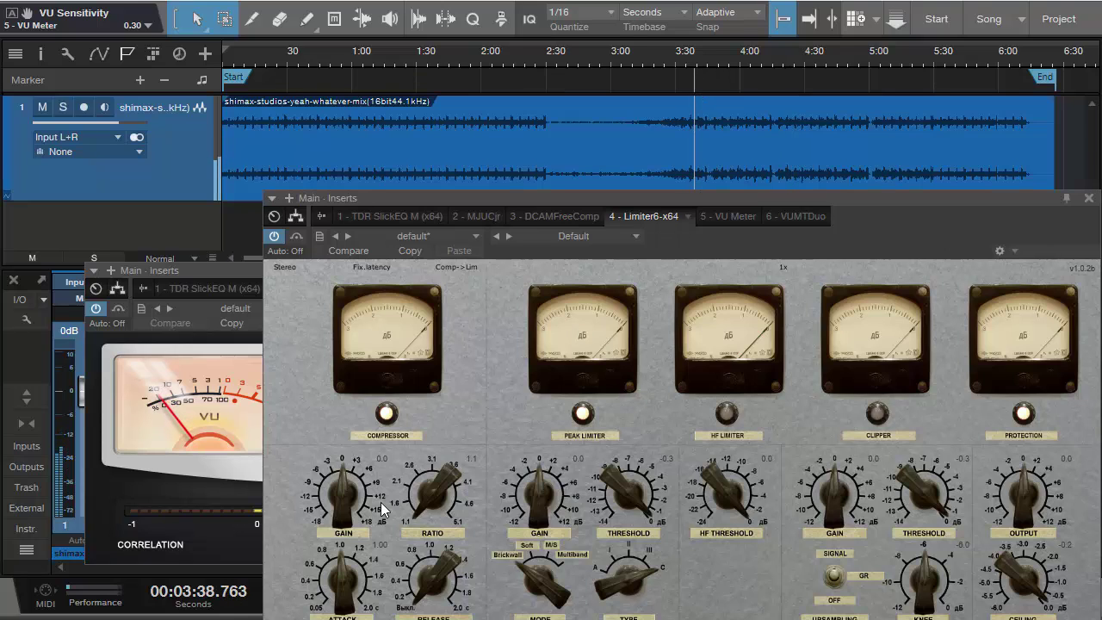
left_click_drag(337, 574, 339, 489)
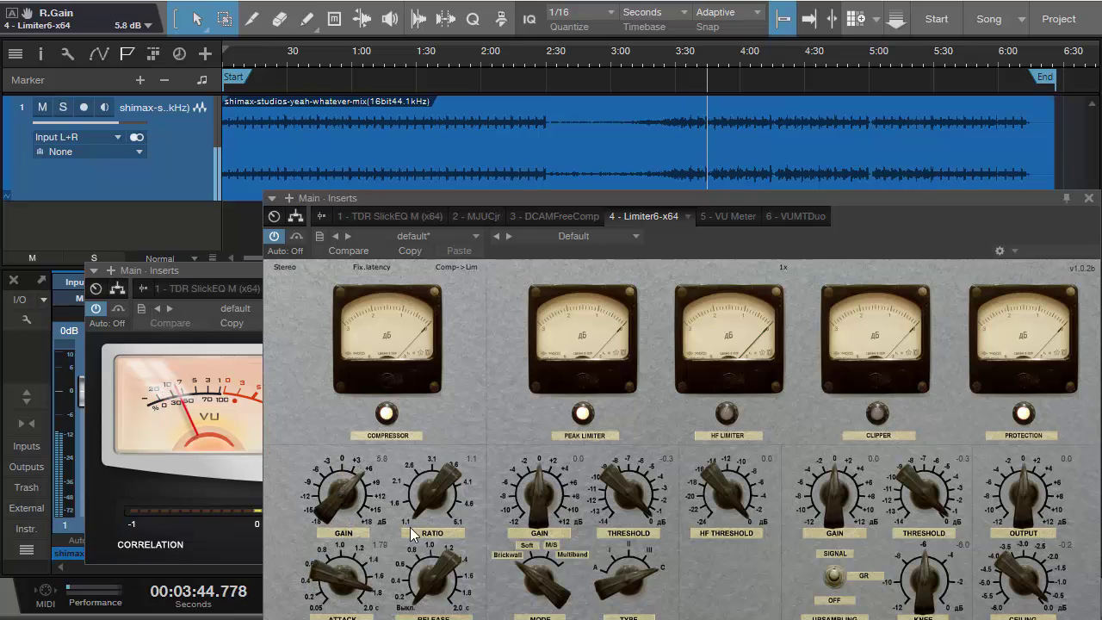
Set the Limiter6 compressor's ratio to 1.5:1
left_click_drag(434, 499, 452, 495)
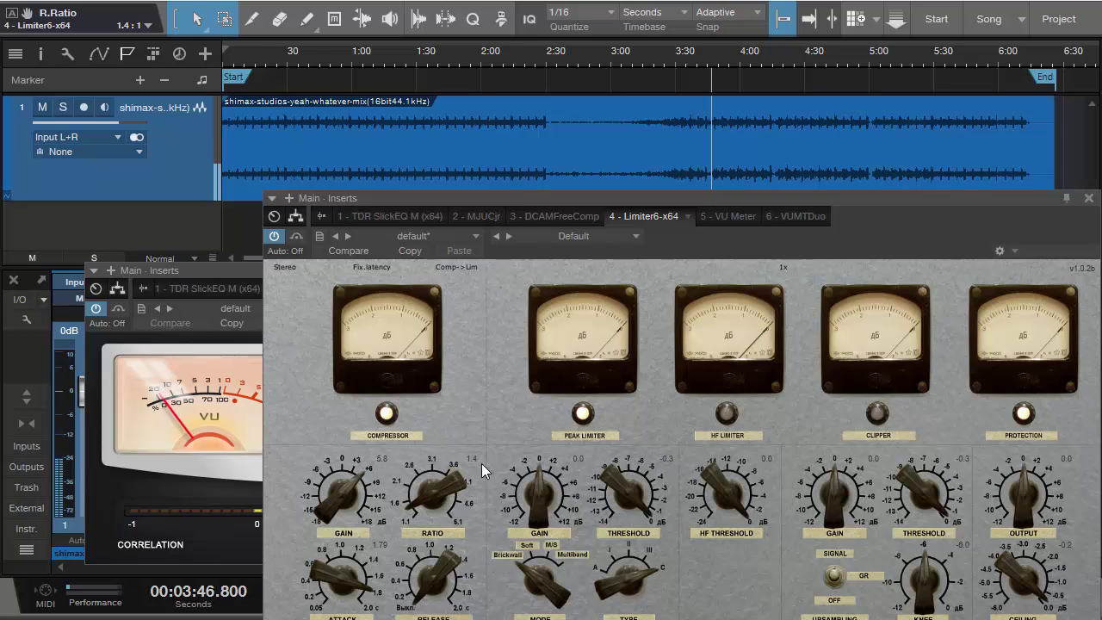
double_click(471, 458)
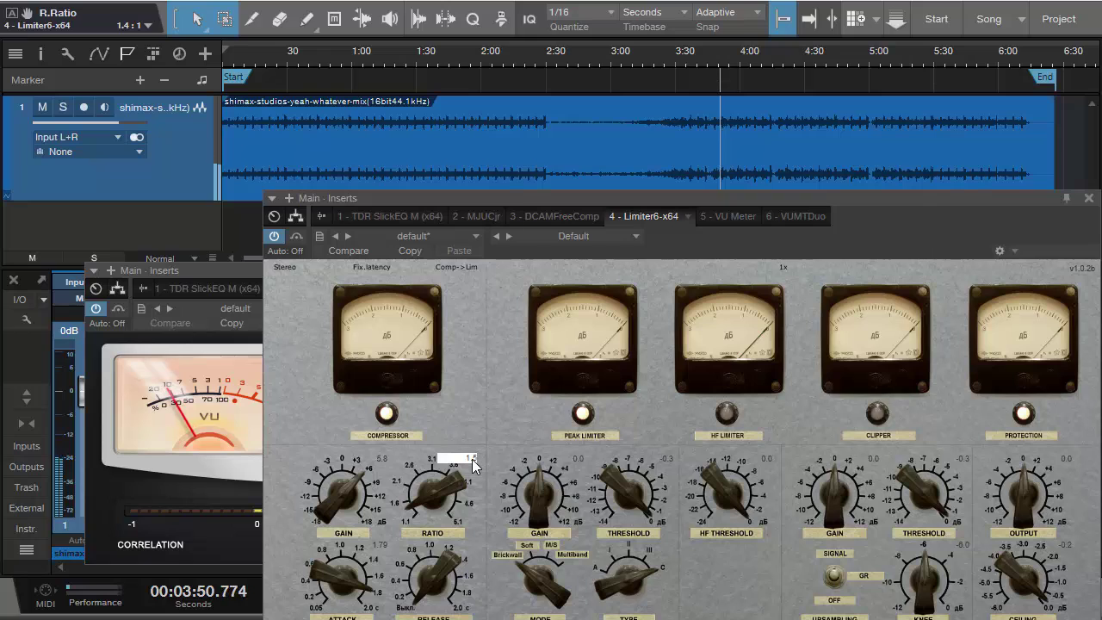
type("1.5")
key("Return")
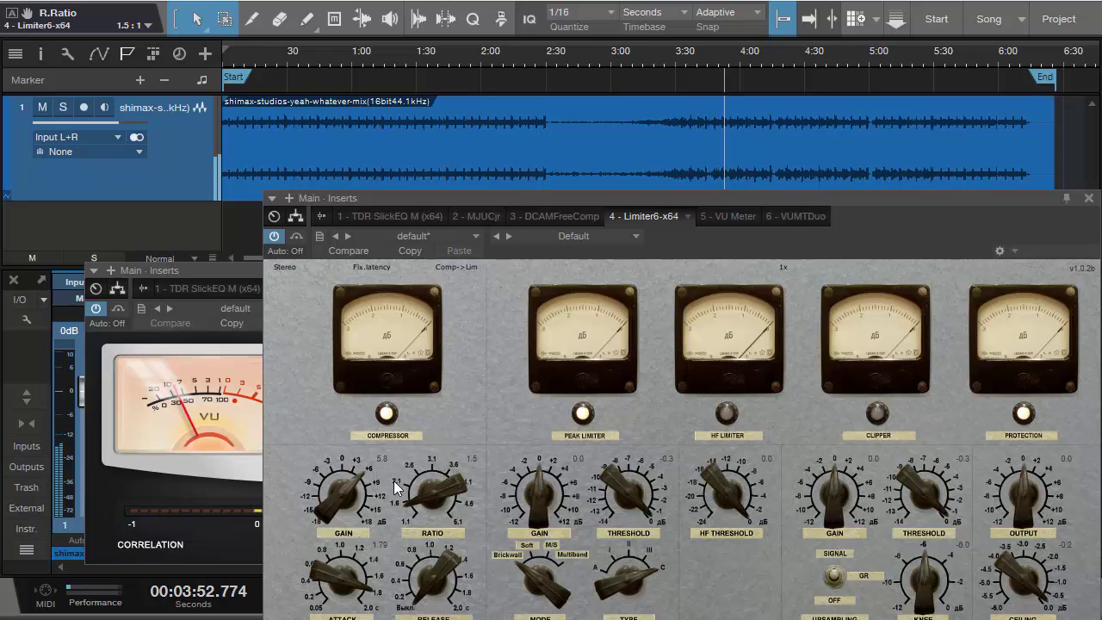
Raise the Limiter6 compressor gain to 9.7 dB and the peak limiter gain to 3.2 dB during playback
left_click_drag(335, 498, 311, 493)
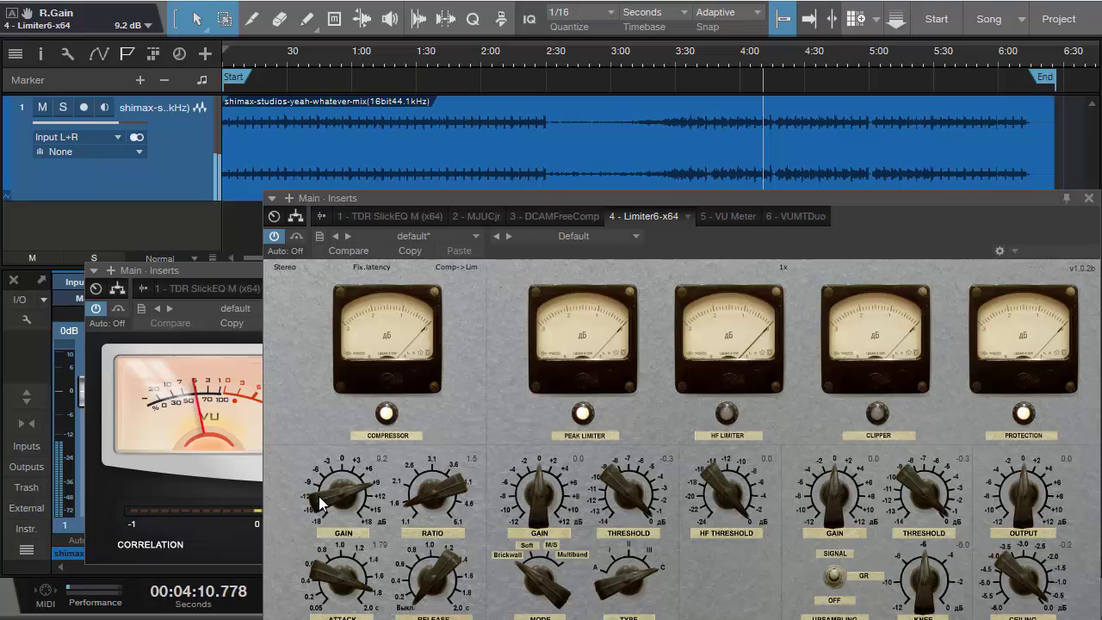
left_click_drag(319, 496, 319, 494)
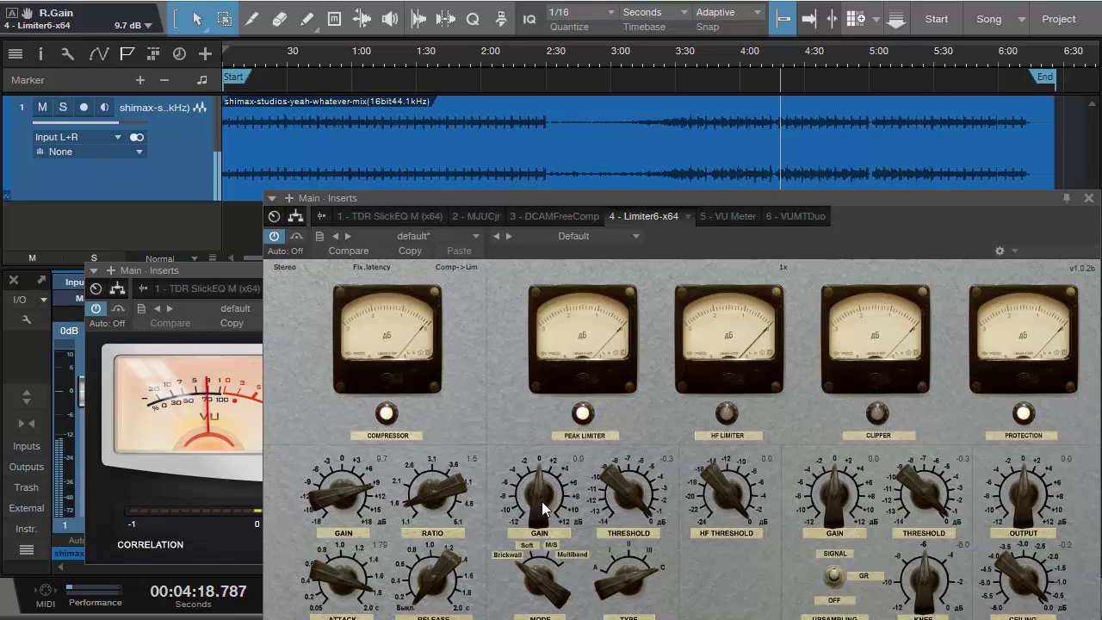
mouse_move(524, 512)
left_mouse_down()
mouse_move(542, 475)
mouse_move(525, 498)
left_mouse_up()
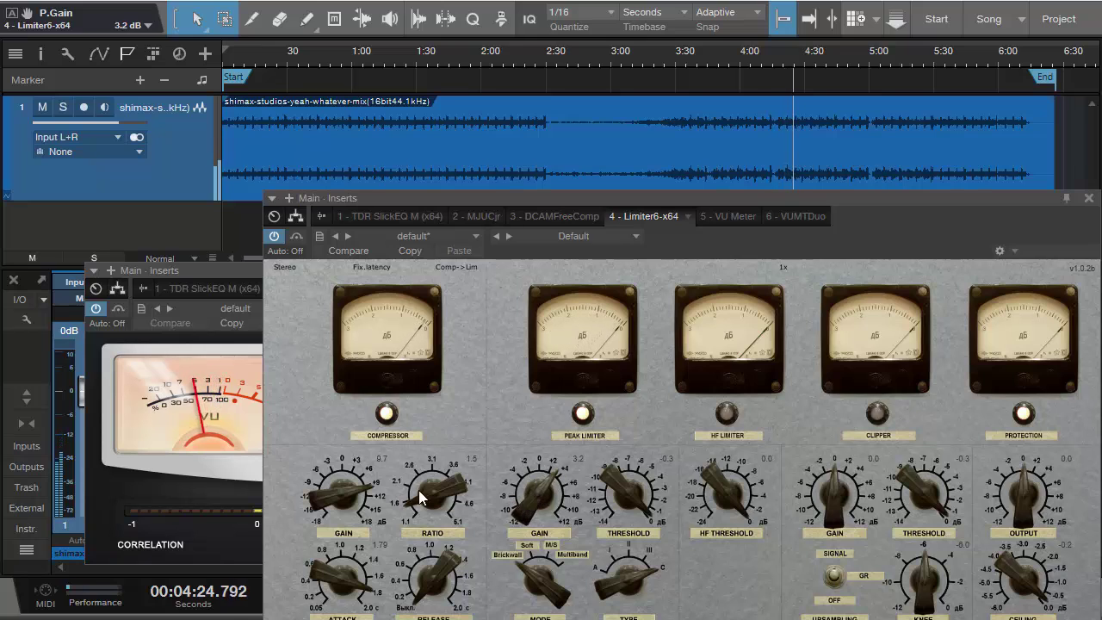
Set the Limiter6 compressor gain to 11.0 dB and the peak limiter gain to 4.0 dB, and stop playback
left_click_drag(309, 504, 313, 499)
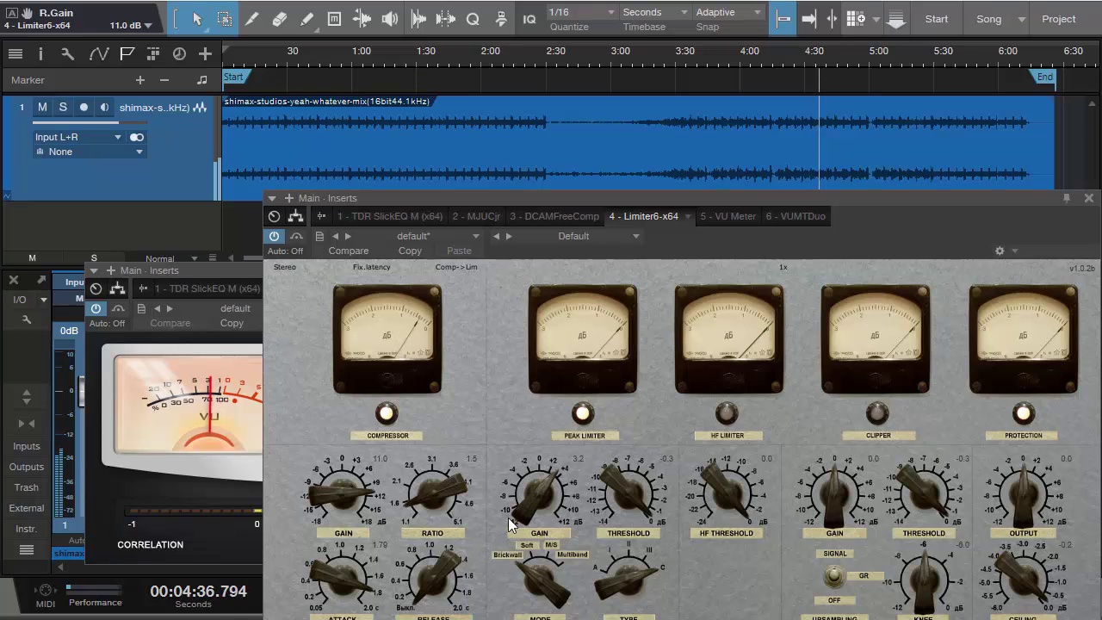
scroll(520, 502, "up", 2)
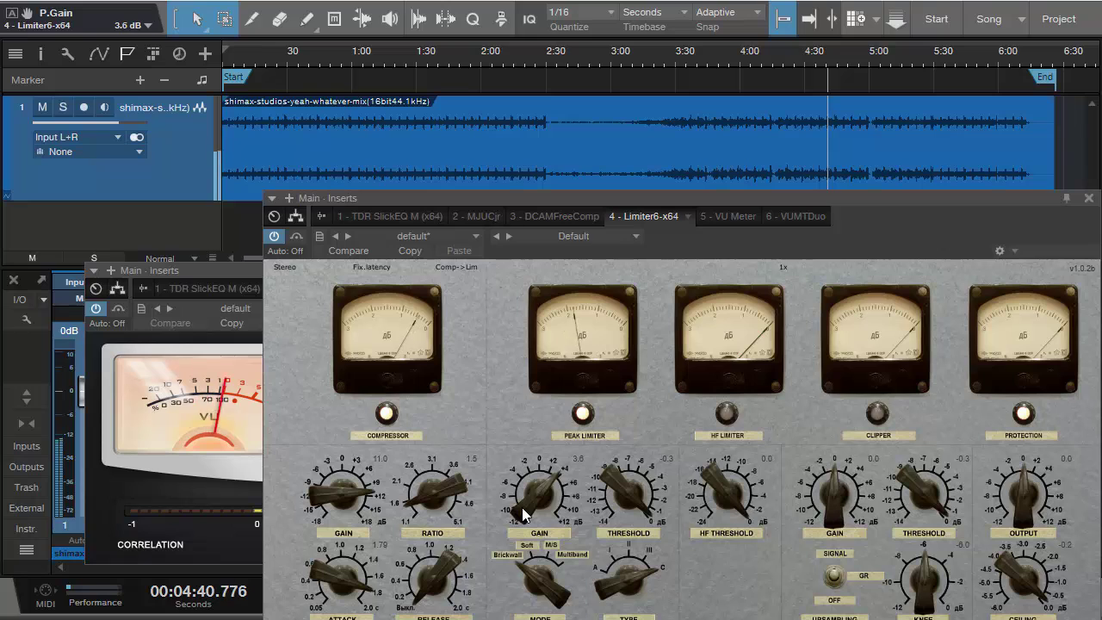
scroll(521, 506, "up", 2)
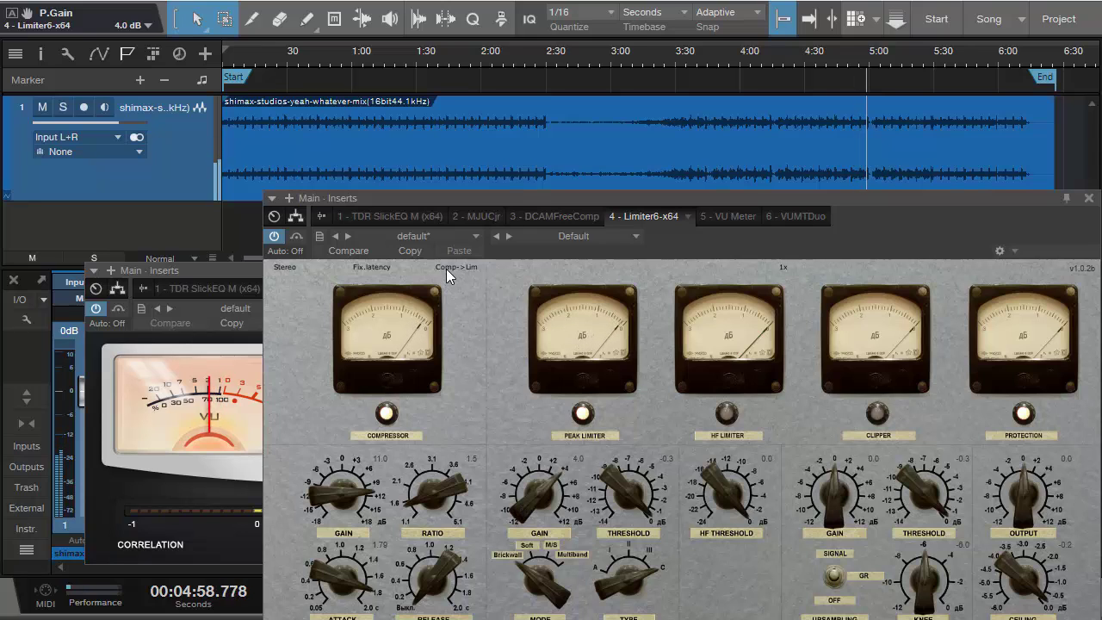
key("space")
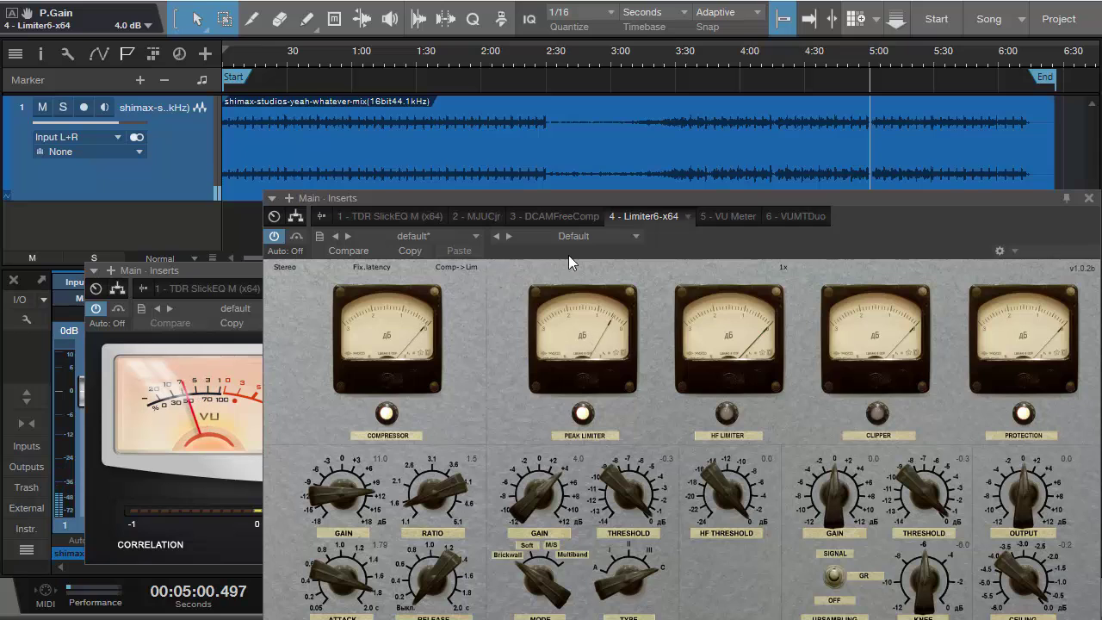
left_click_drag(864, 256, 714, 618)
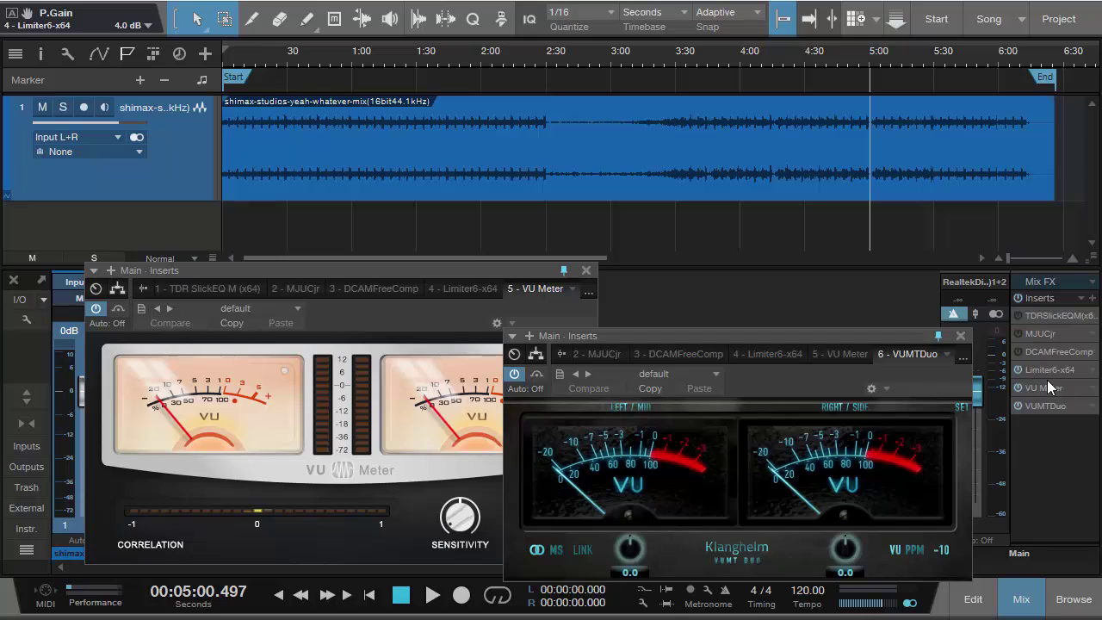
Copy the VUMTDuo insert from the Main bus to the audio track's inserts
left_click_drag(533, 270, 720, 289)
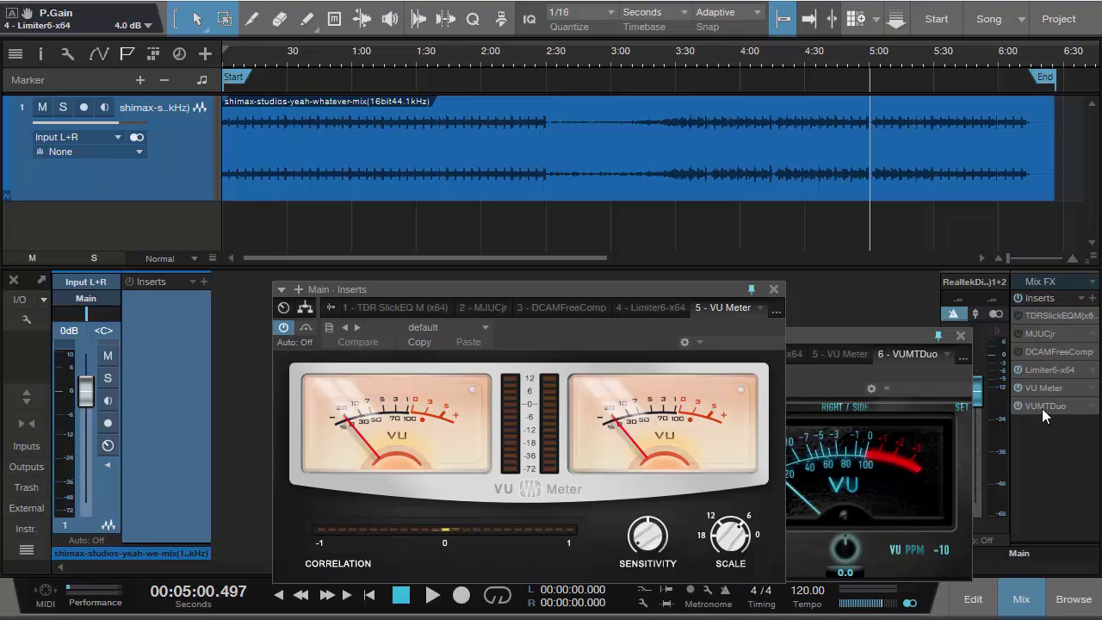
left_click_drag(1041, 408, 188, 339)
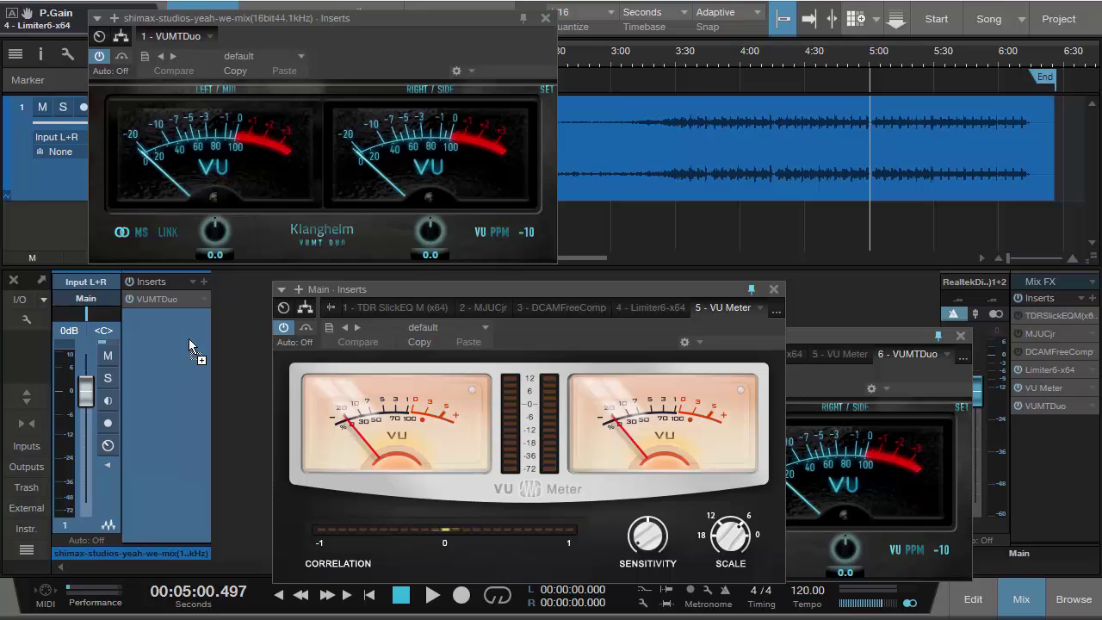
Set the VU reference level of the audio track's VUMTDuo to -18 dB and reposition its window
left_click_drag(377, 56, 568, 230)
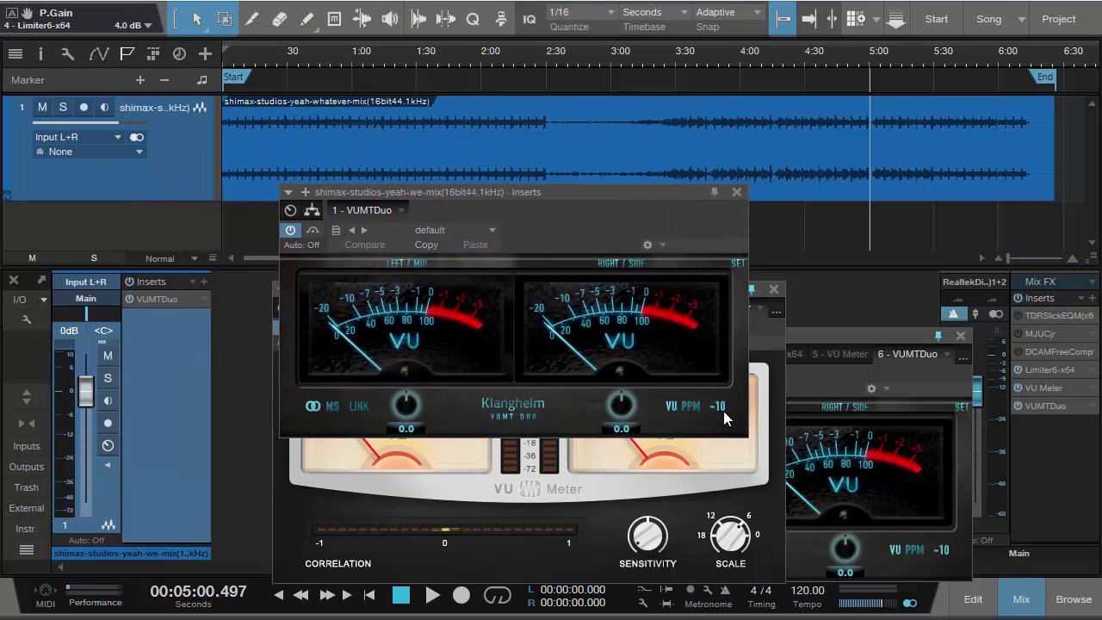
left_click_drag(723, 411, 725, 432)
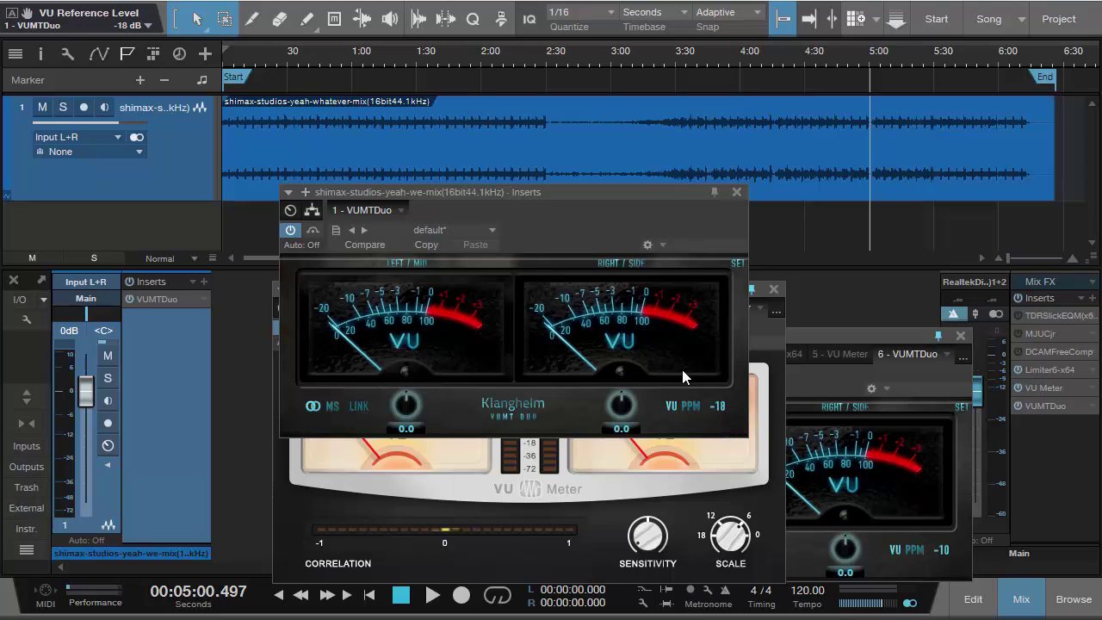
left_click_drag(608, 200, 627, 220)
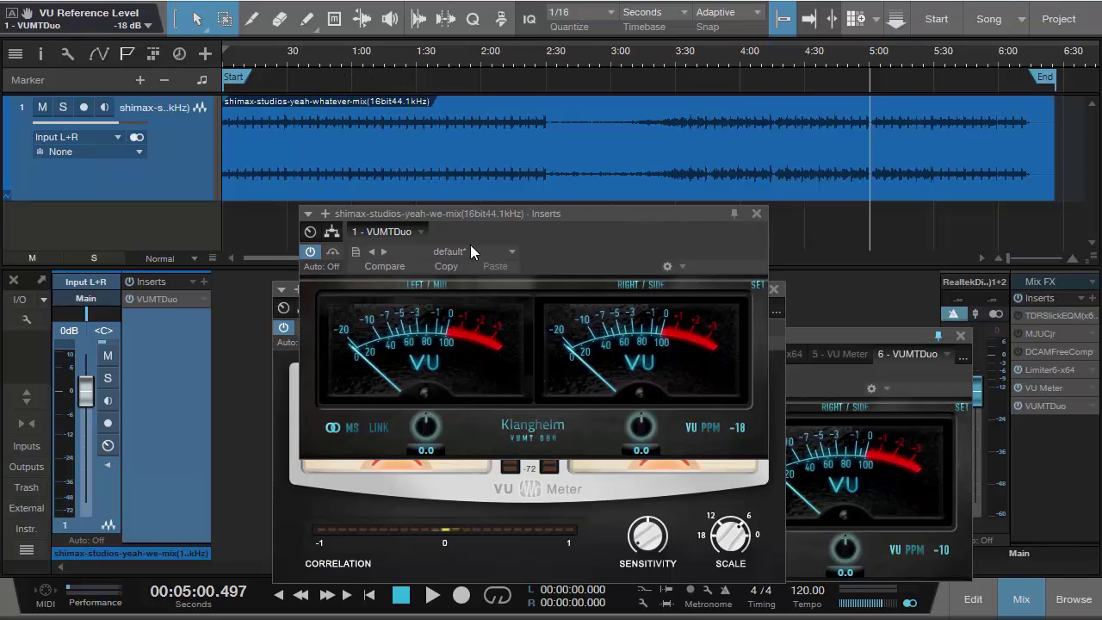
Bypass the Limiter6 insert on the Main bus, move its window out of the way and place the playhead at about 0:16
left_click_drag(595, 242, 588, 257)
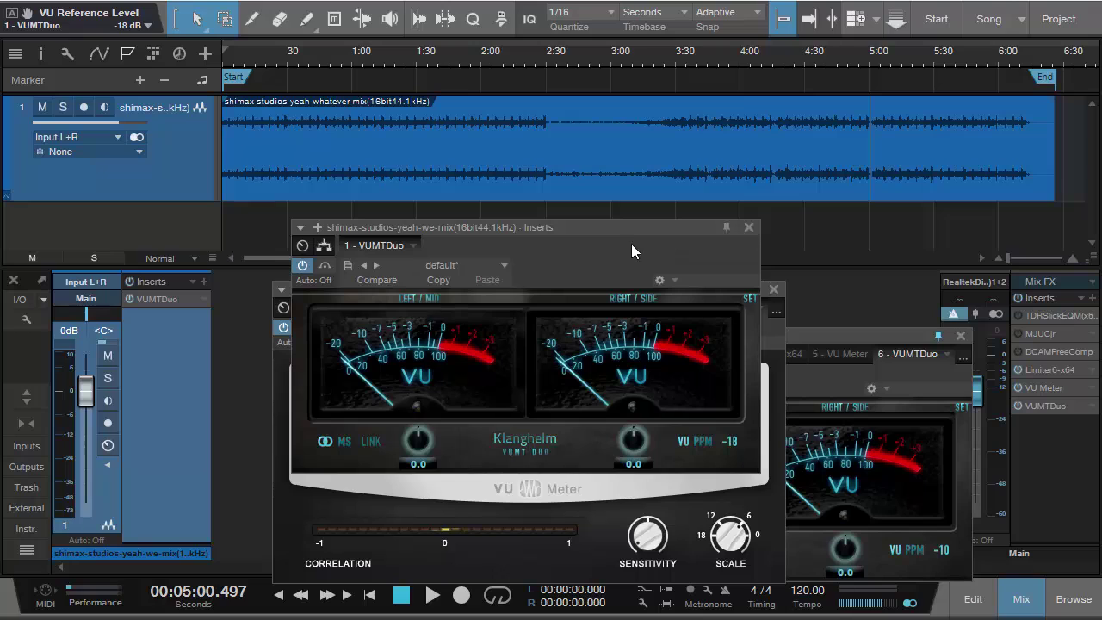
left_click(279, 54)
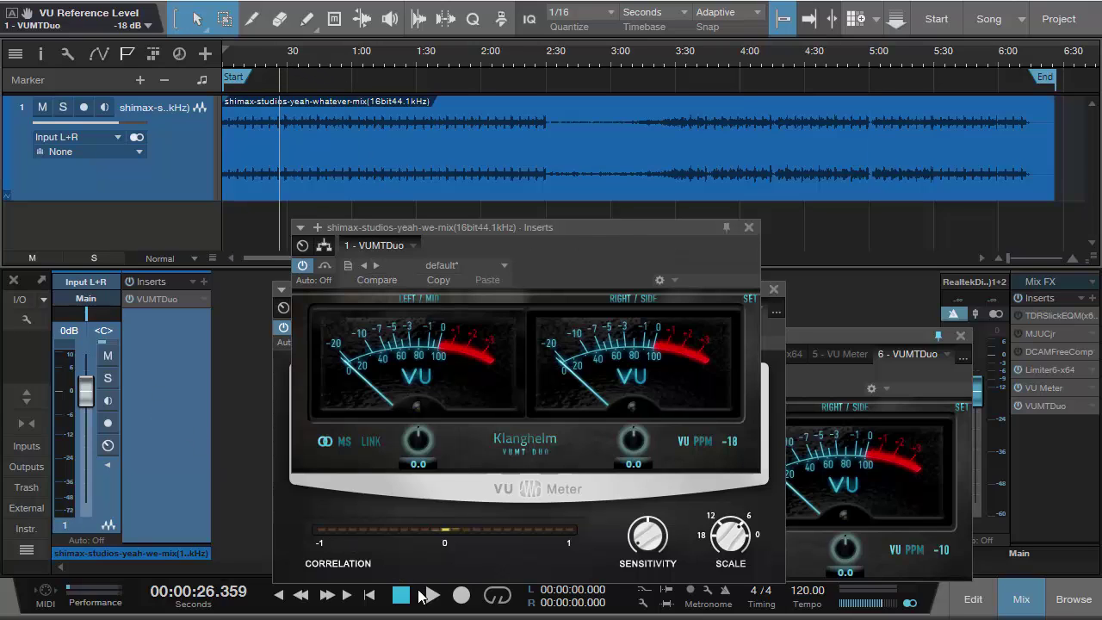
left_click(1044, 369)
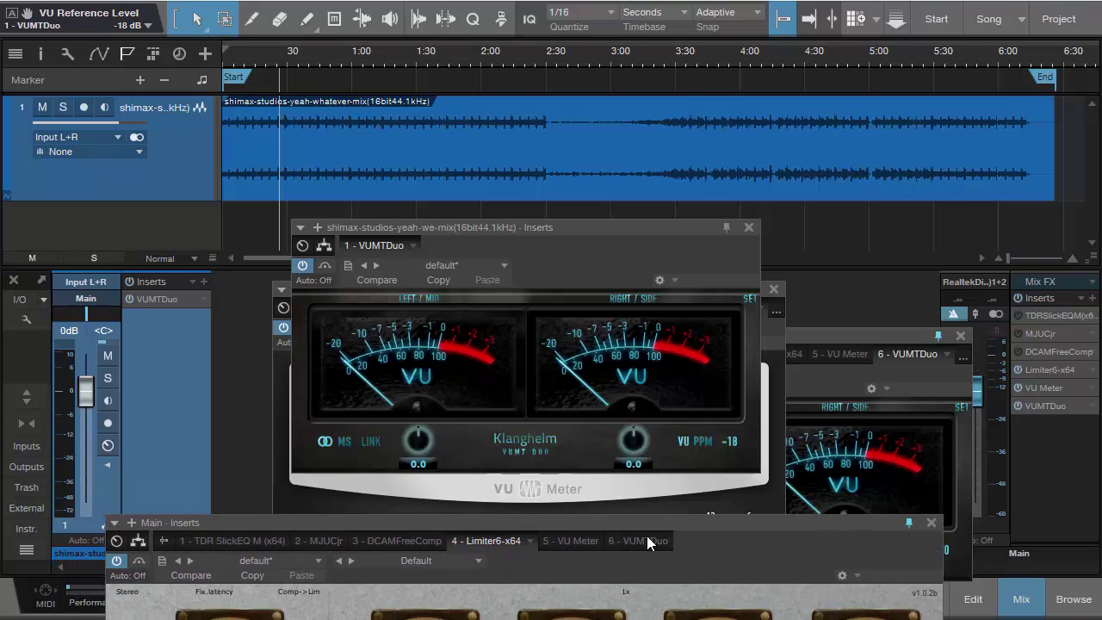
left_click(117, 561)
left_click_drag(268, 524, 371, 536)
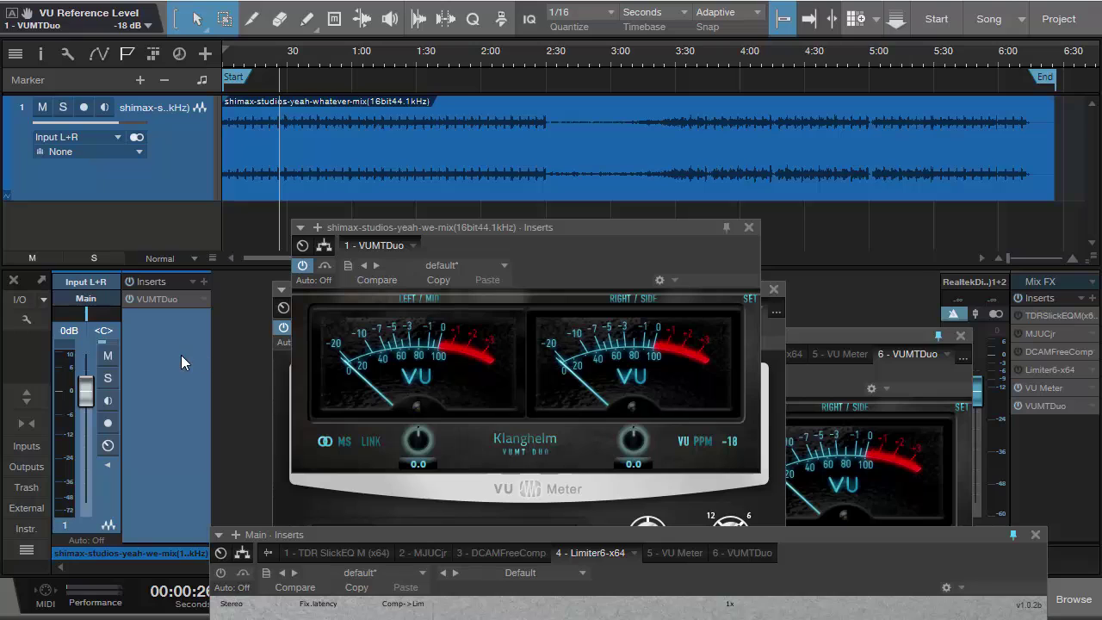
left_click(257, 60)
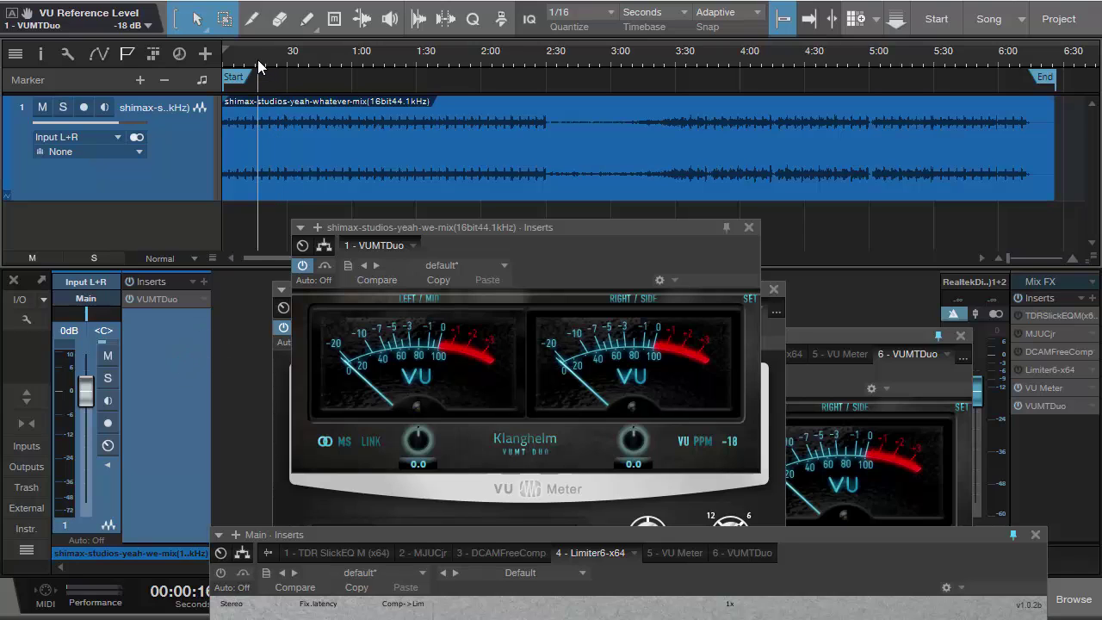
left_click(805, 540)
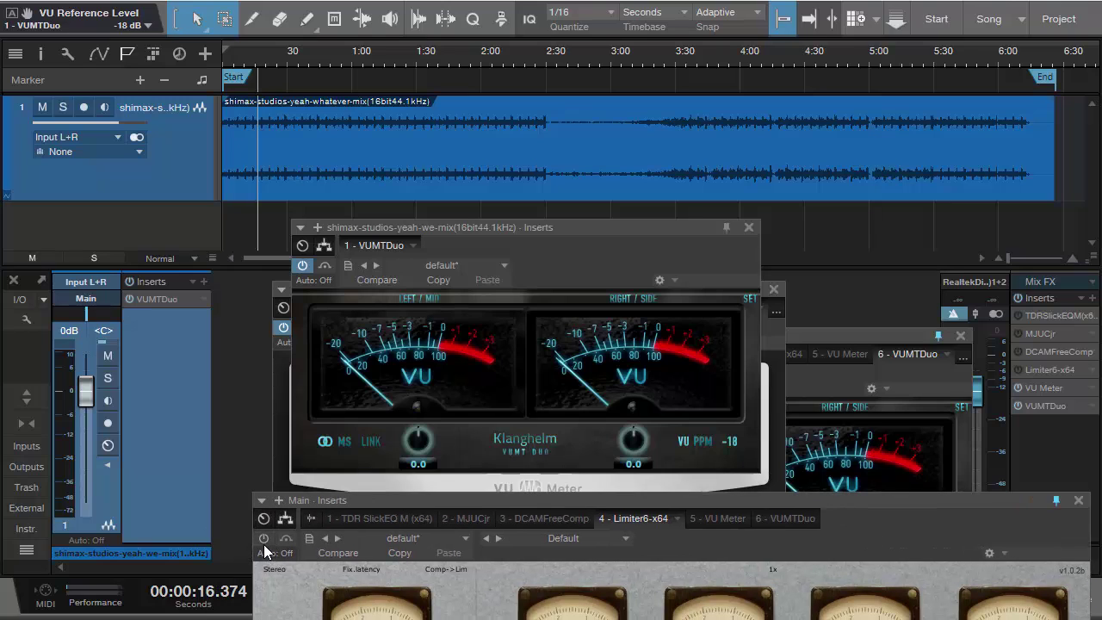
left_click_drag(313, 511, 312, 619)
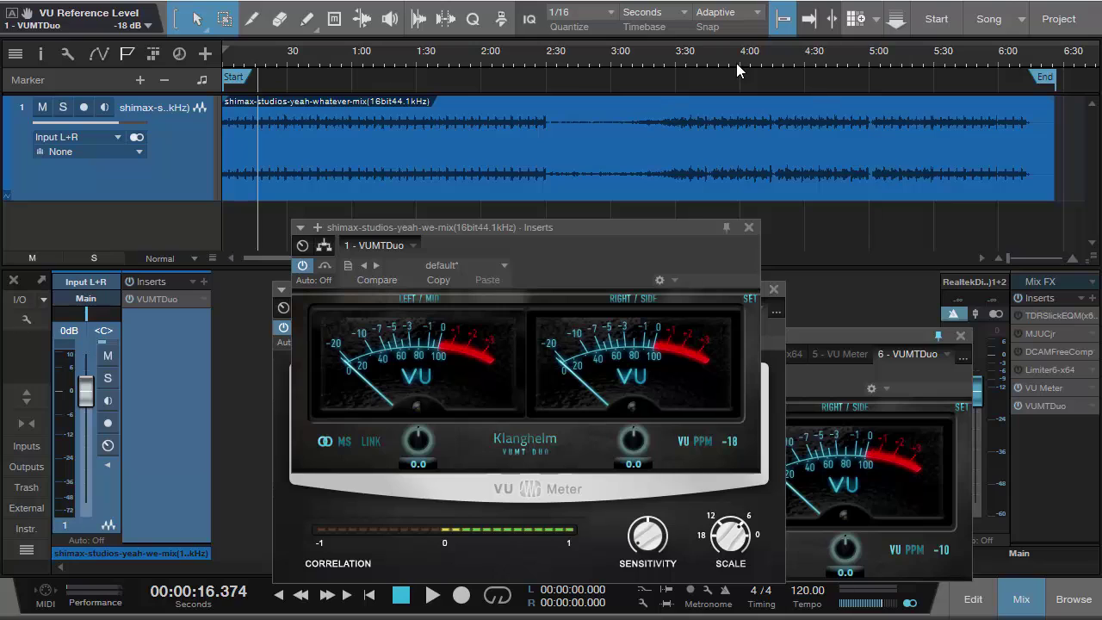
Play the song from about 3:46 and raise the audio track VUMTDuo's left gain to 4.7 dB and right gain to 4.5 dB
left_click(709, 63)
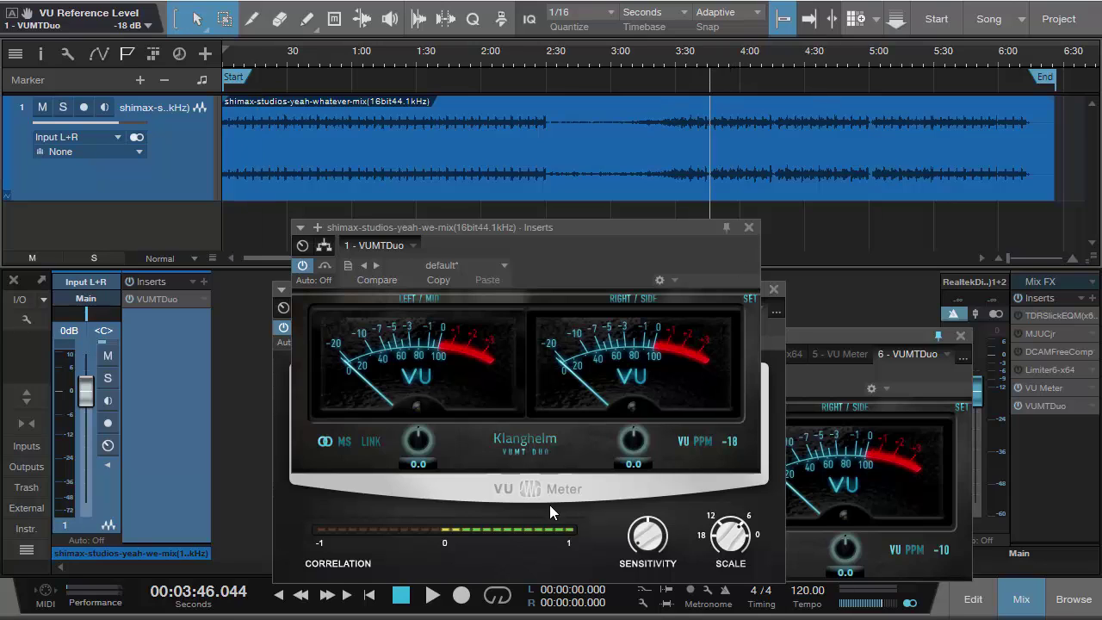
left_click_drag(570, 252, 549, 244)
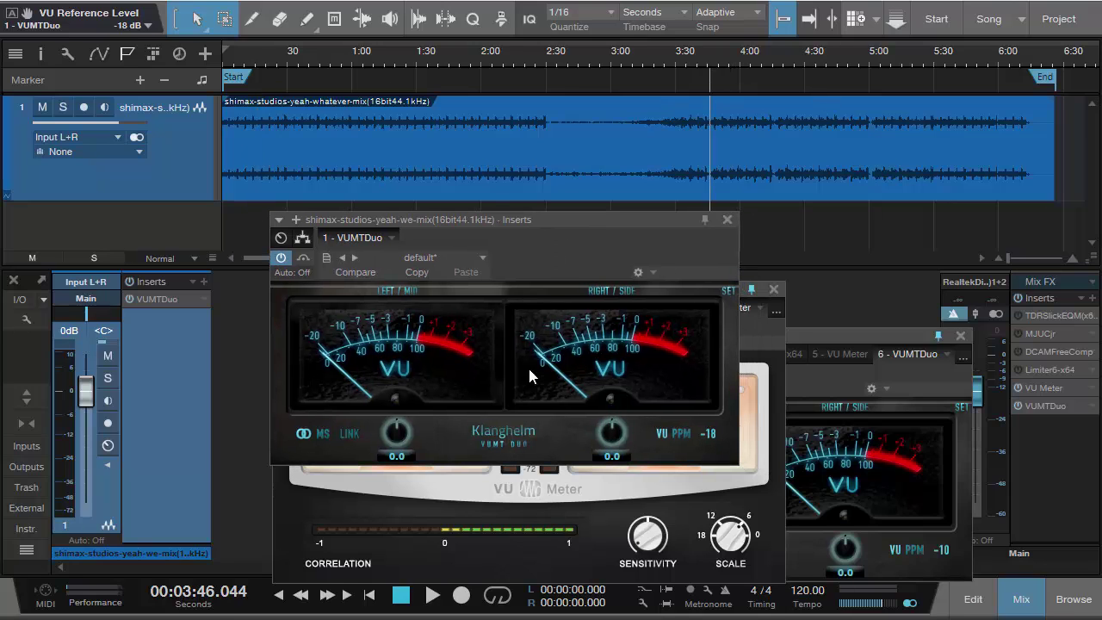
left_click(432, 599)
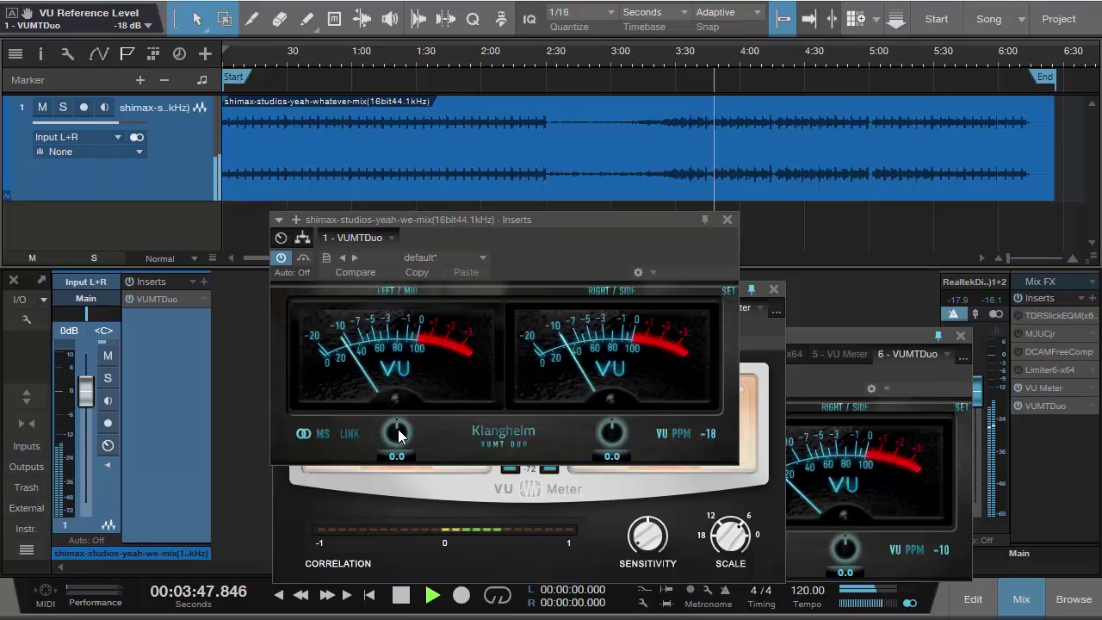
left_click_drag(398, 434, 399, 420)
left_click_drag(612, 434, 614, 411)
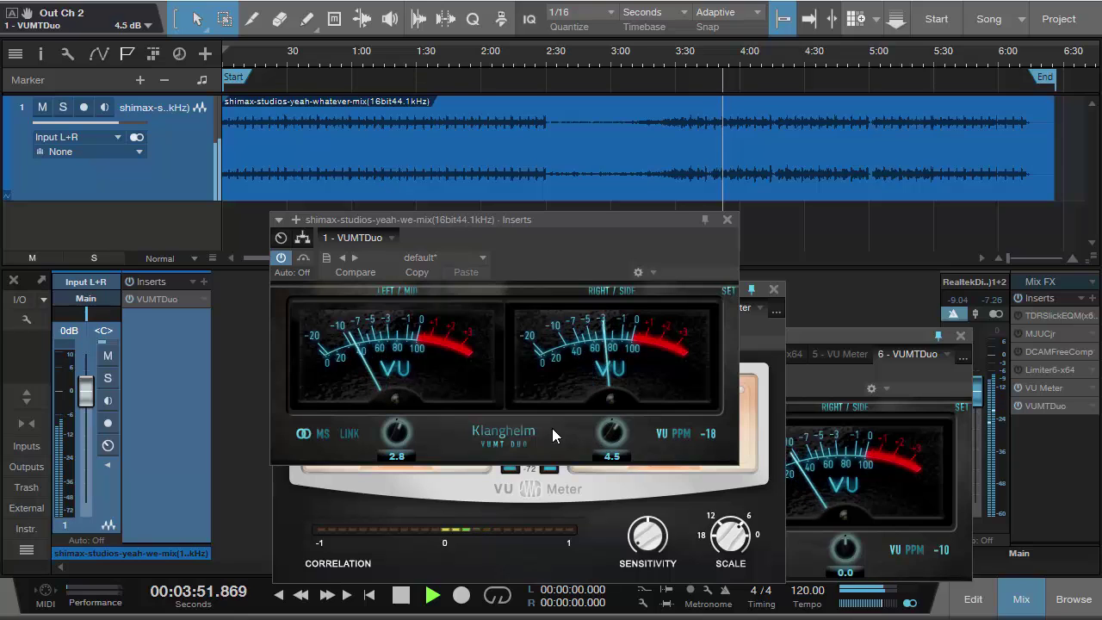
left_click_drag(398, 431, 399, 409)
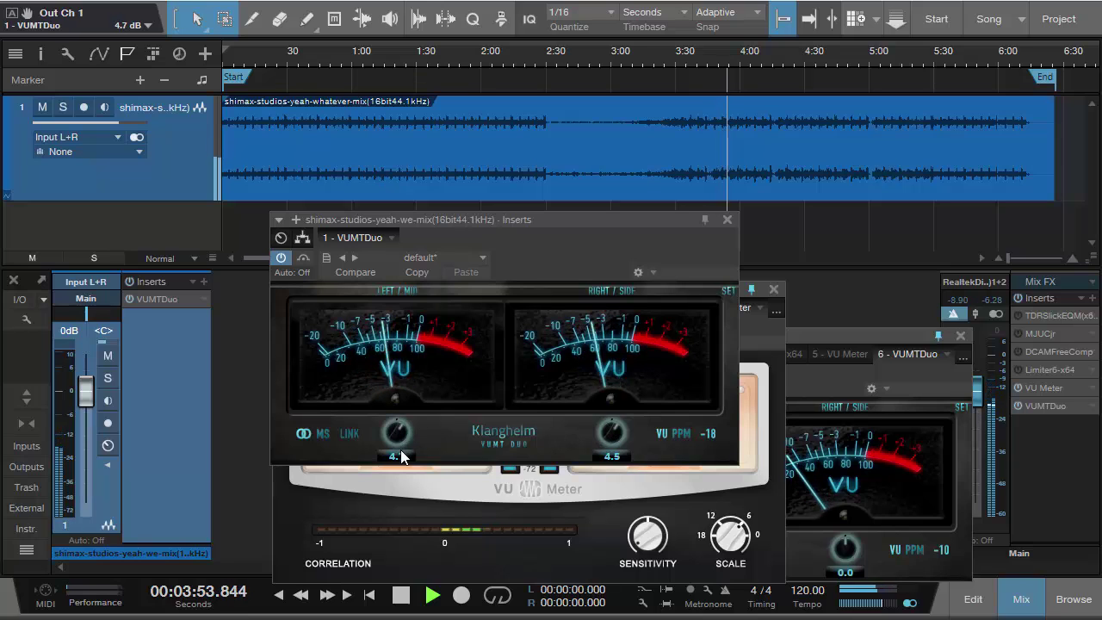
Set both the left and right gain of the audio track's VUMTDuo to 4.0 dB
double_click(401, 456)
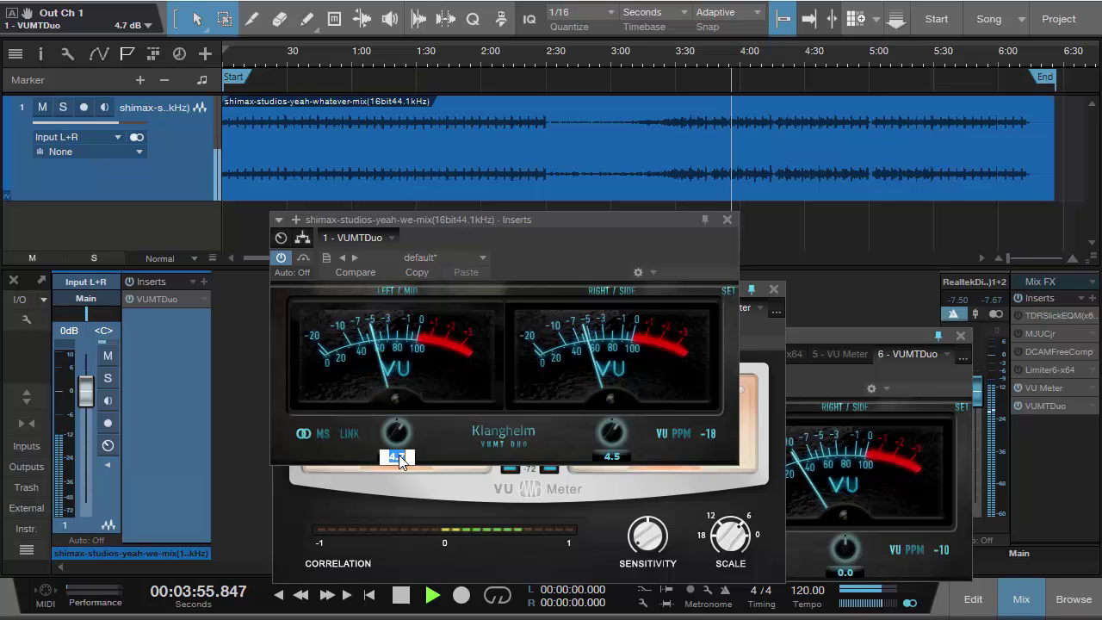
type("4")
key("Return")
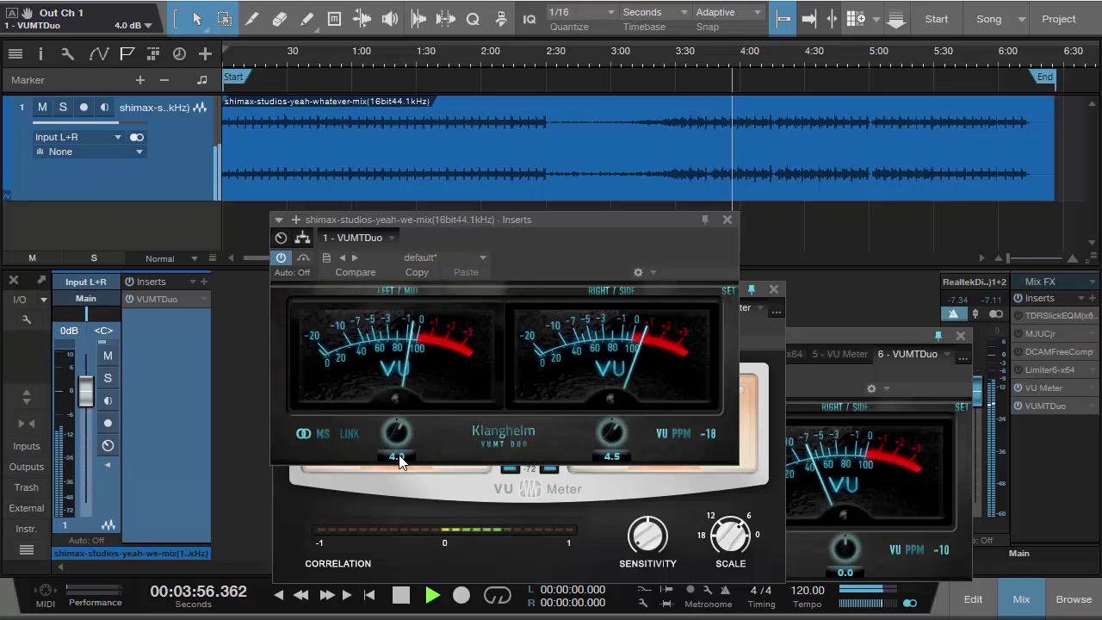
double_click(614, 457)
type("4")
key("Return")
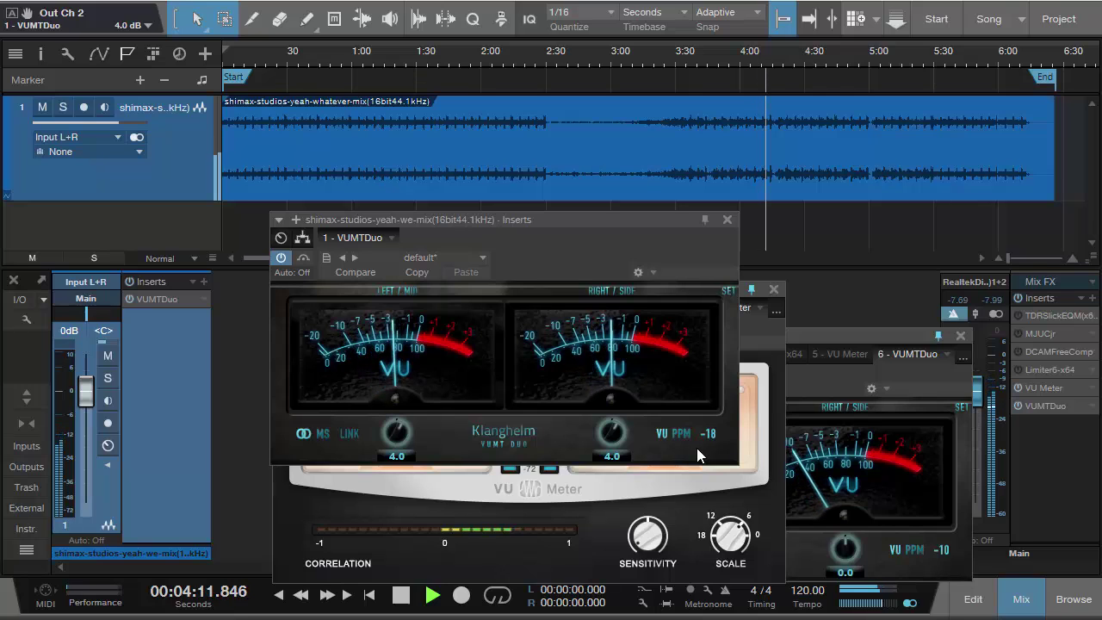
Turn on the VU and peak value display in VUMTDuo, audition the song from about 1:00 and stop playback
left_click_drag(620, 226, 614, 221)
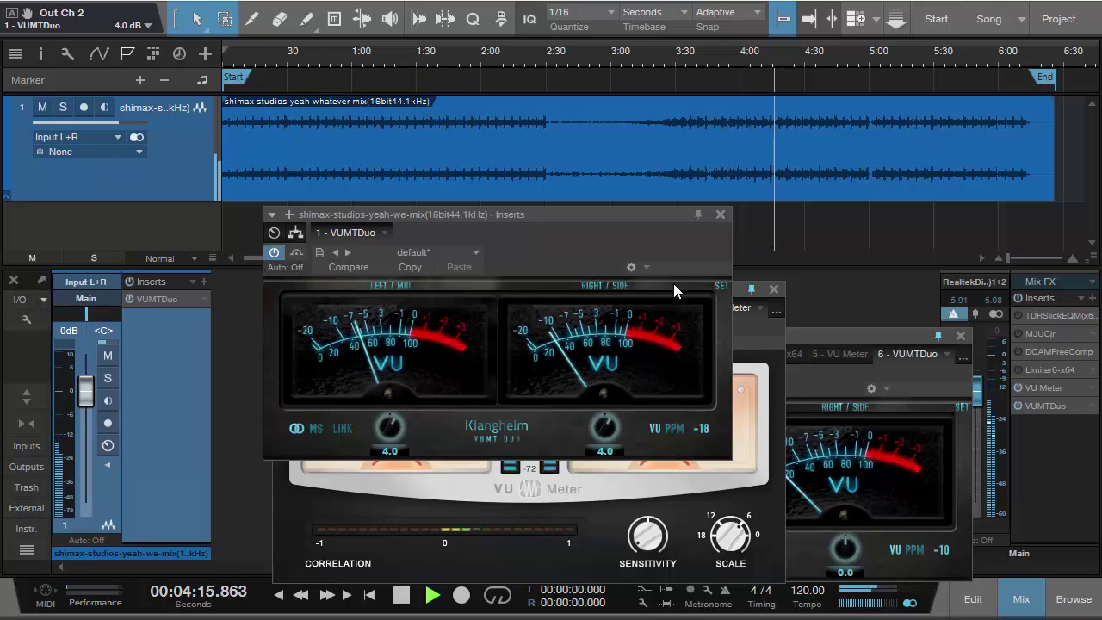
left_click(602, 389)
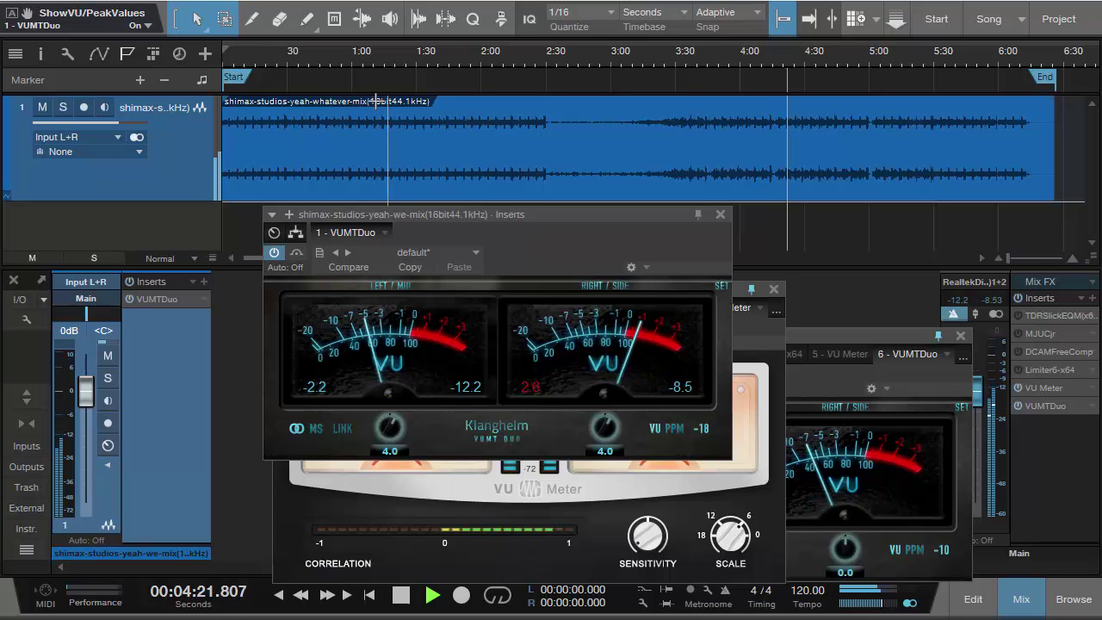
left_click(352, 67)
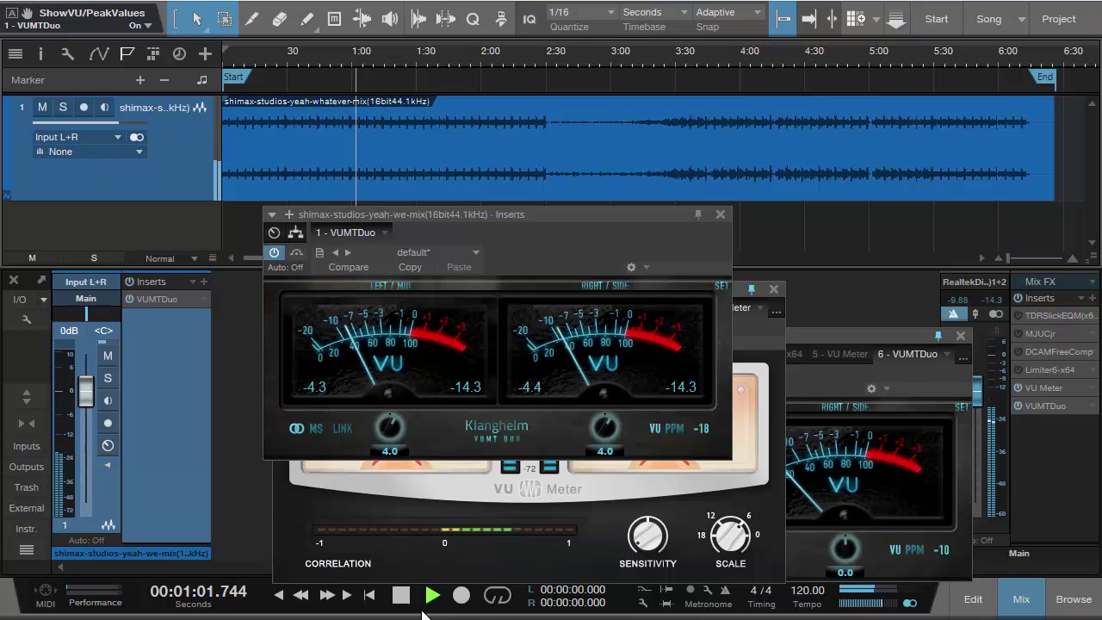
left_click(401, 594)
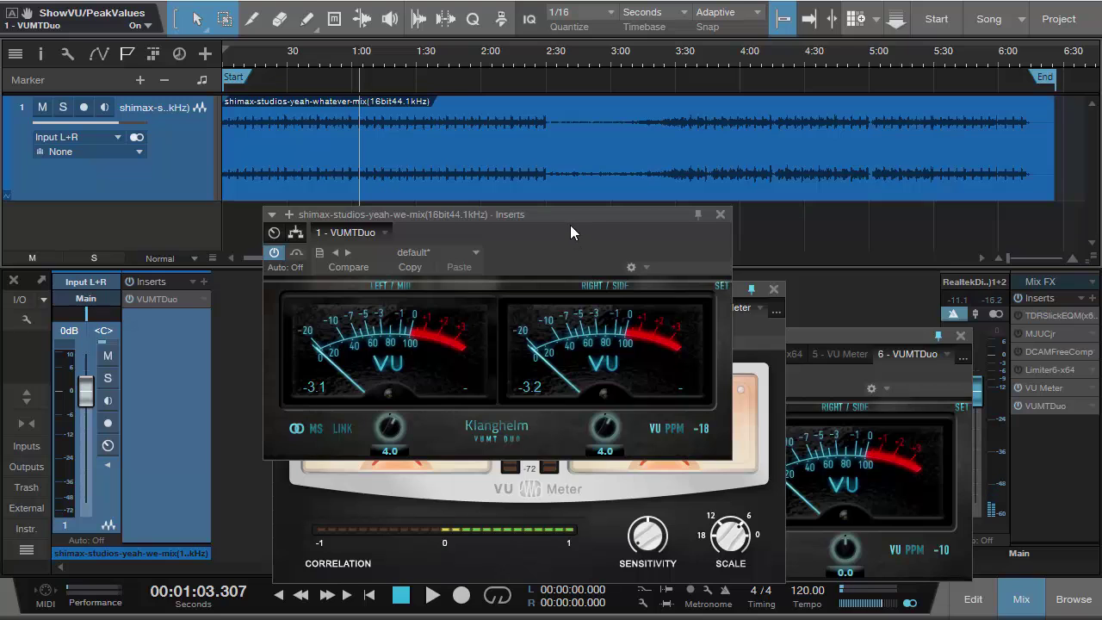
Close the audio track's VUMTDuo window and bring up the Limiter6 insert of the Main bus
left_click_drag(569, 224, 532, 193)
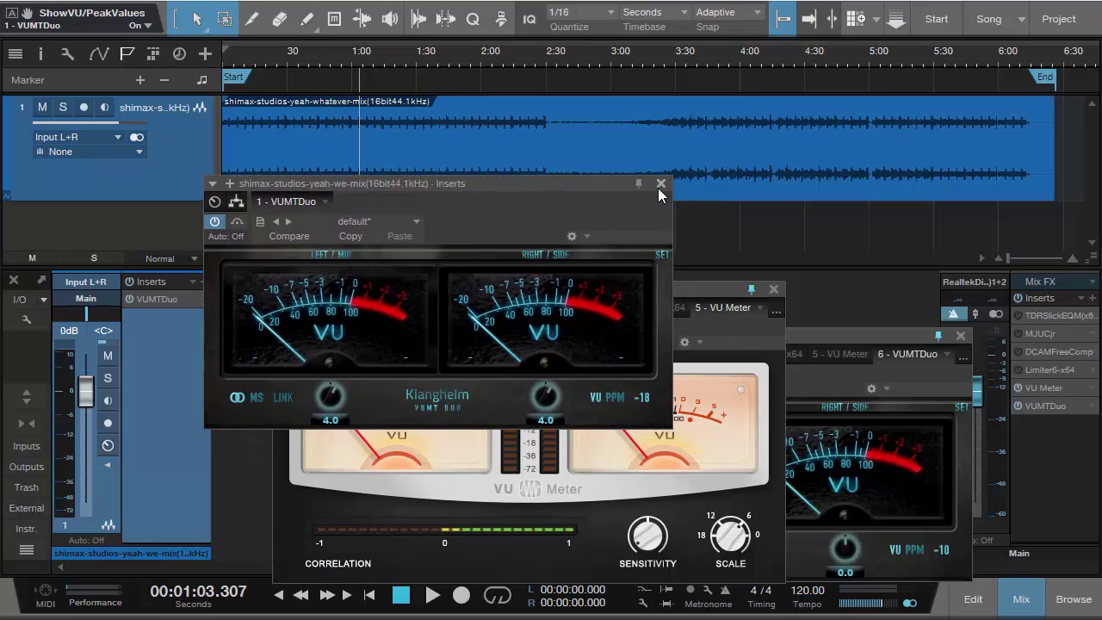
left_click(658, 183)
left_click(650, 308)
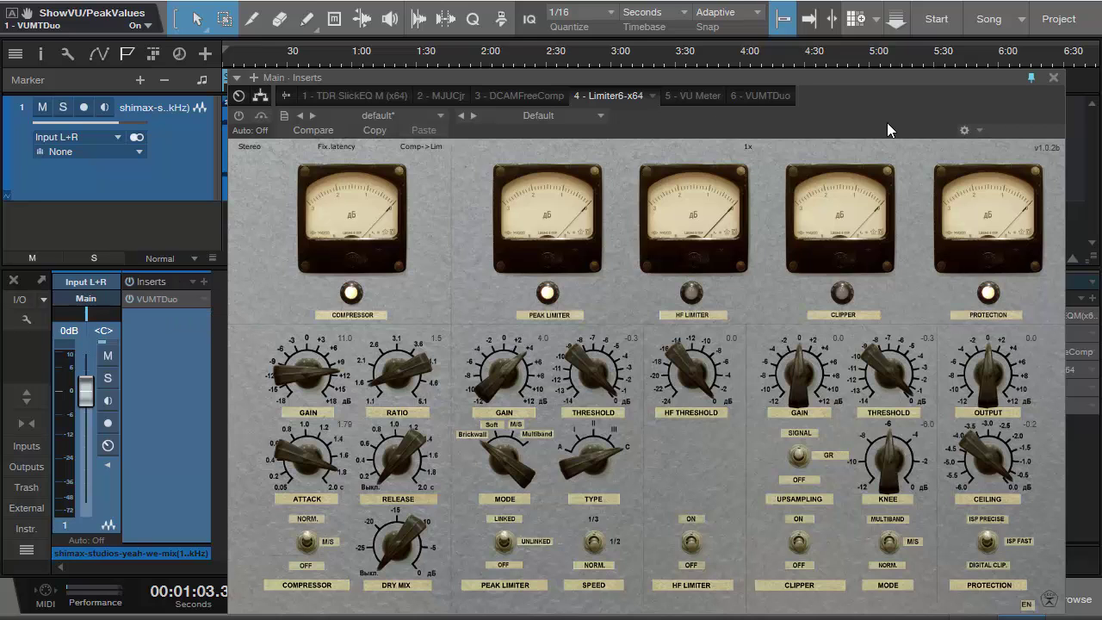
left_click_drag(873, 109, 832, 179)
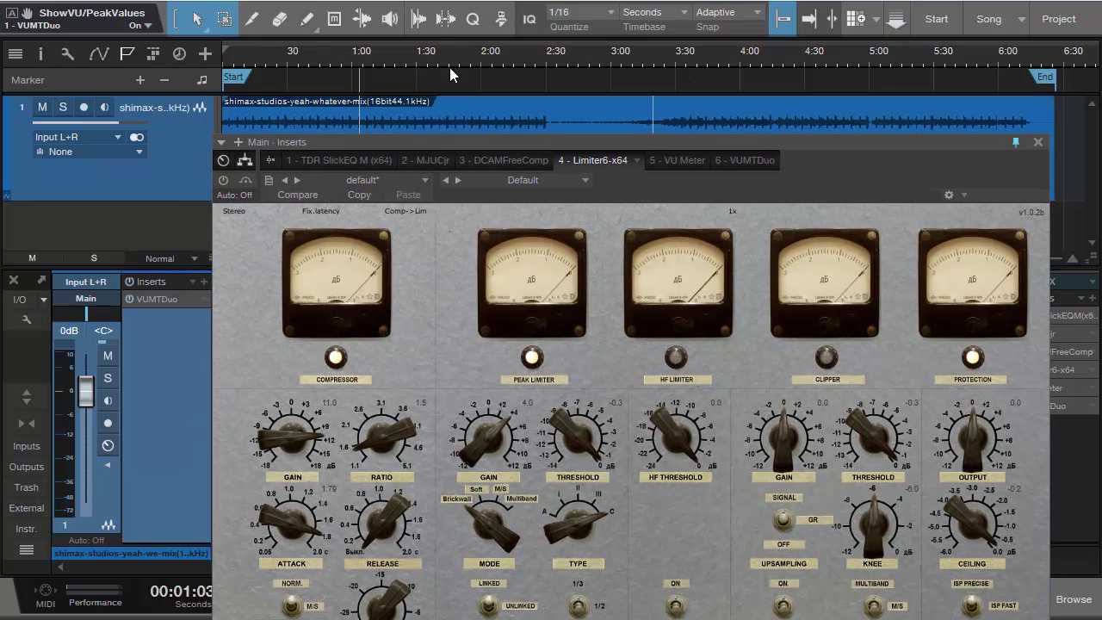
Enable Limiter6 and, playing from about 3:46, set its compressor gain to 6.7 dB and peak limiter gain to 2.0 dB
left_click(330, 58)
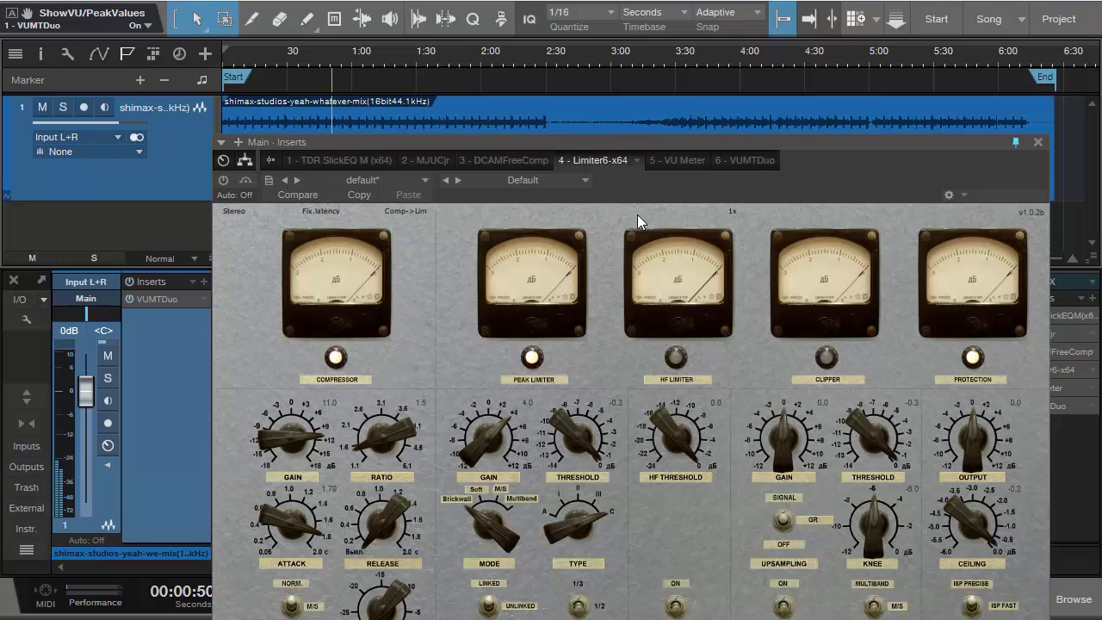
left_click(707, 59)
left_click(224, 181)
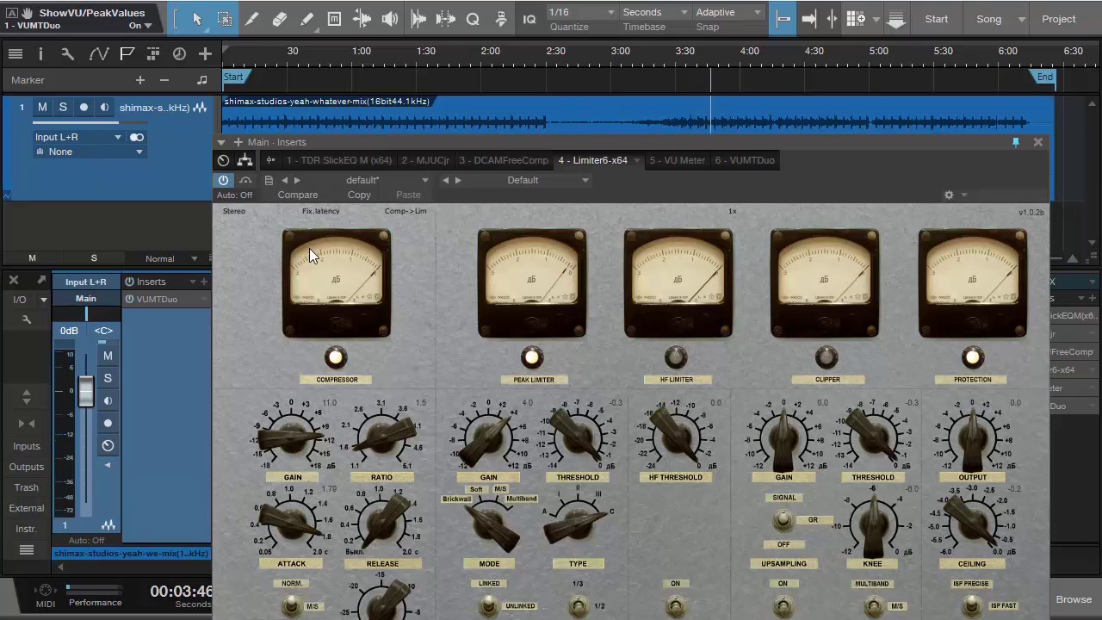
left_click_drag(271, 445, 263, 454)
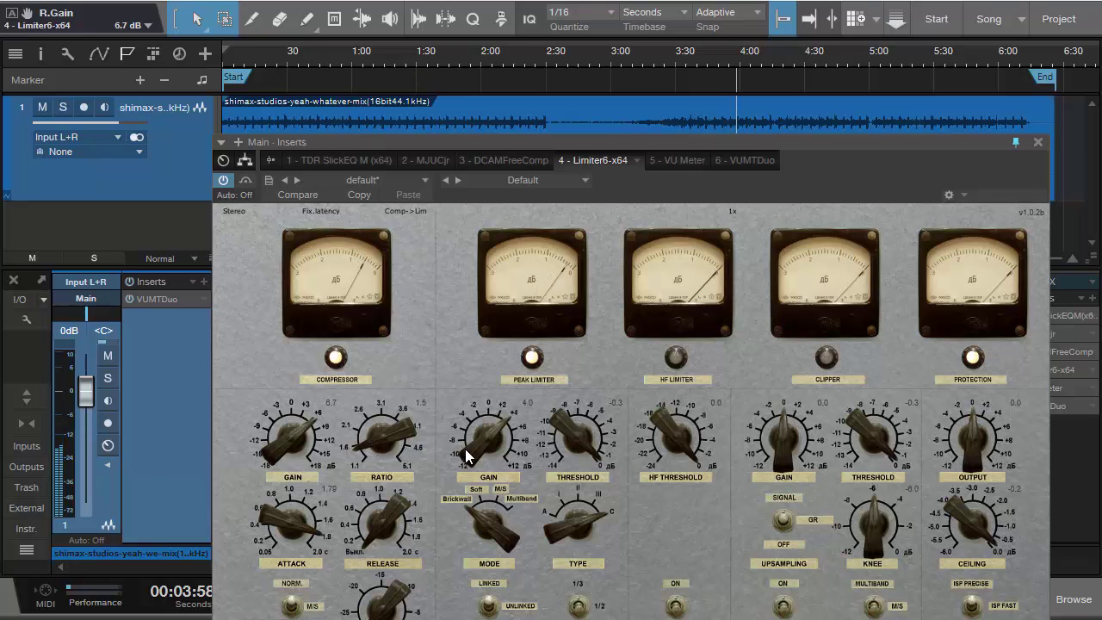
left_click_drag(464, 456, 460, 458)
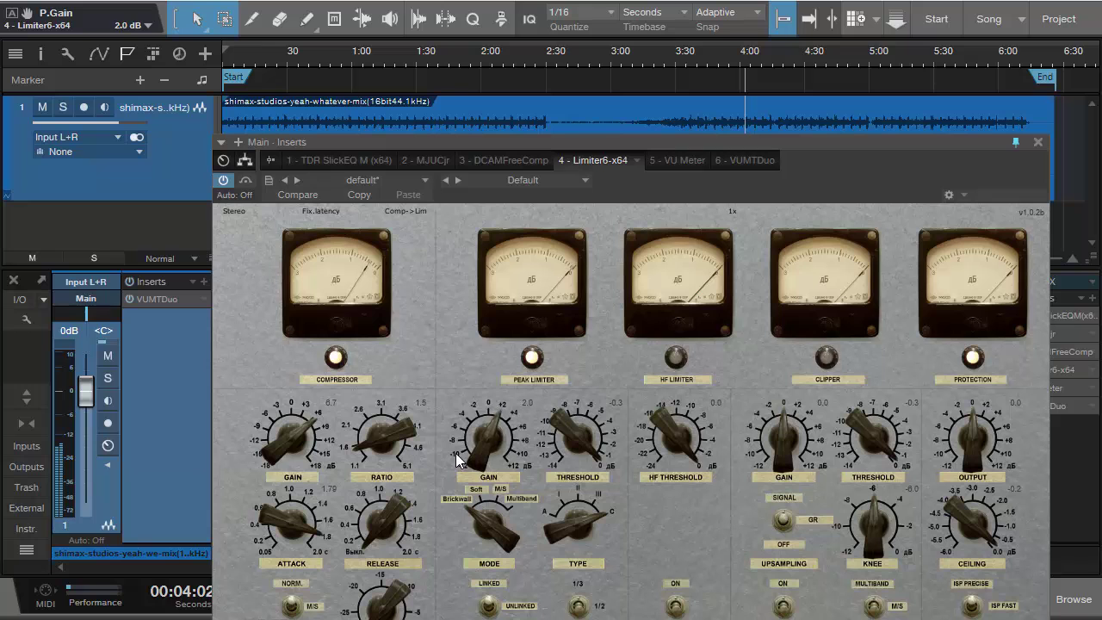
Place Limiter6 beside the VU Meter, try a compressor gain of 8.6 dB, return it to 6.7 dB and stop playback
left_click_drag(697, 175, 977, 88)
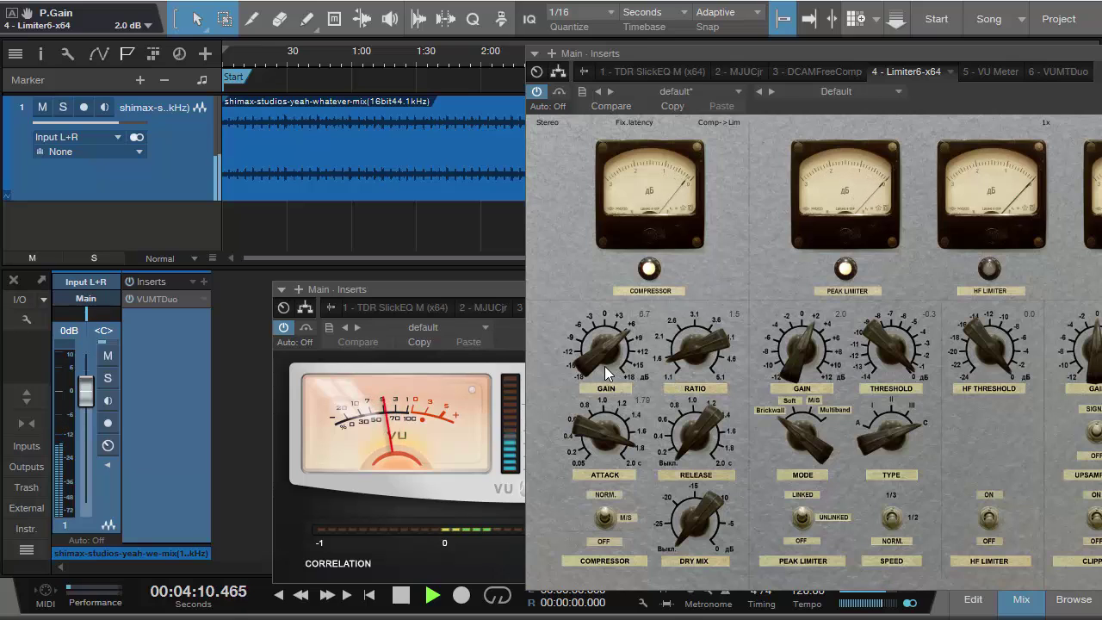
scroll(582, 355, "up", 3)
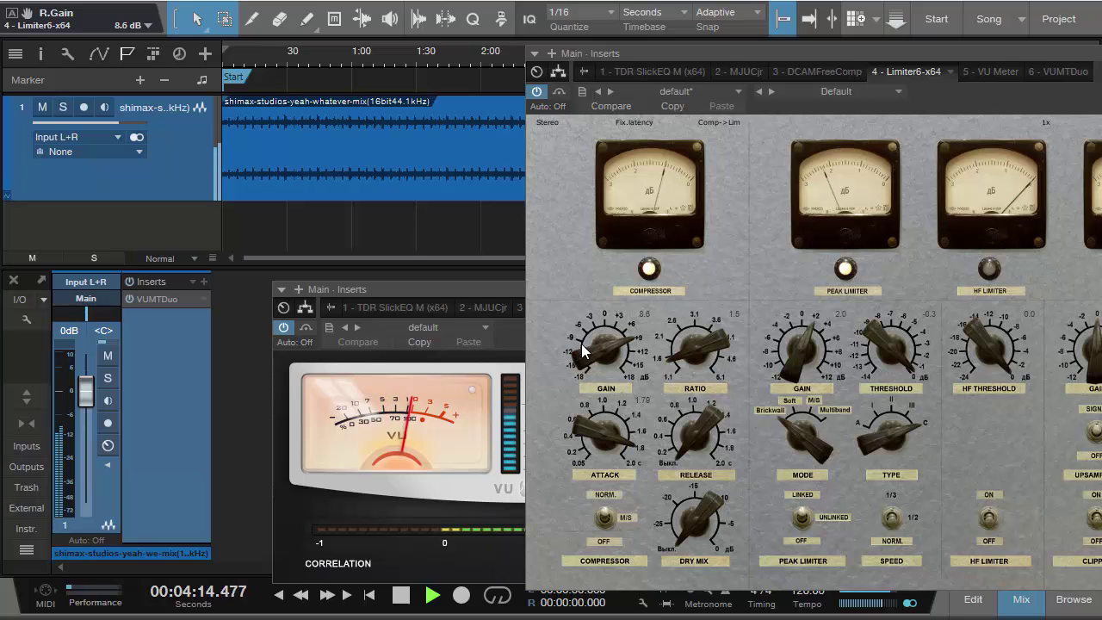
scroll(581, 353, "down", 3)
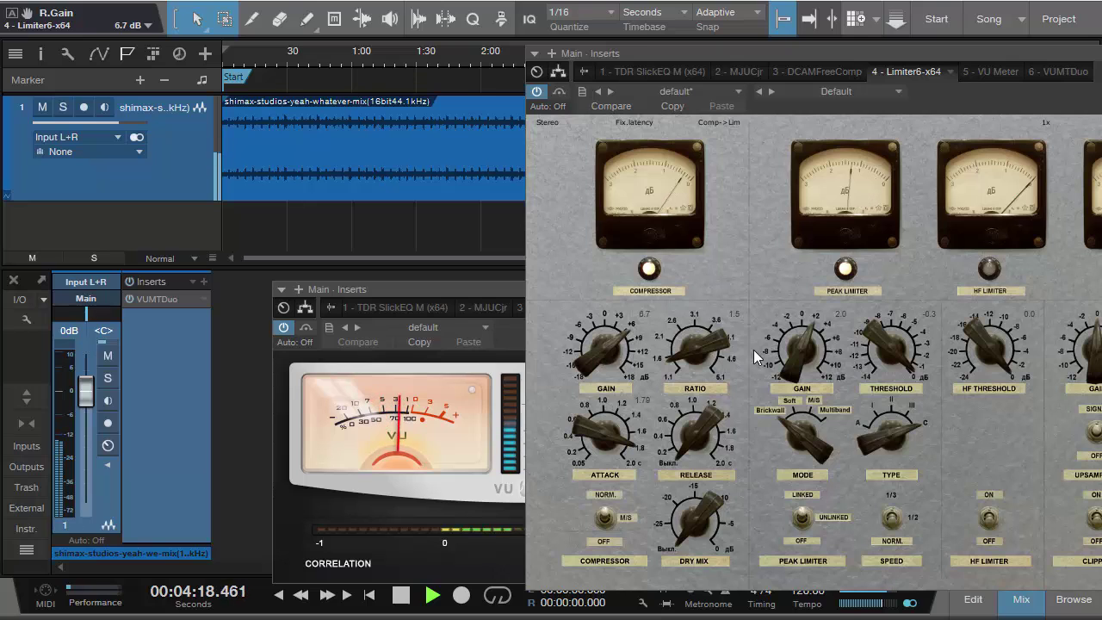
key("space")
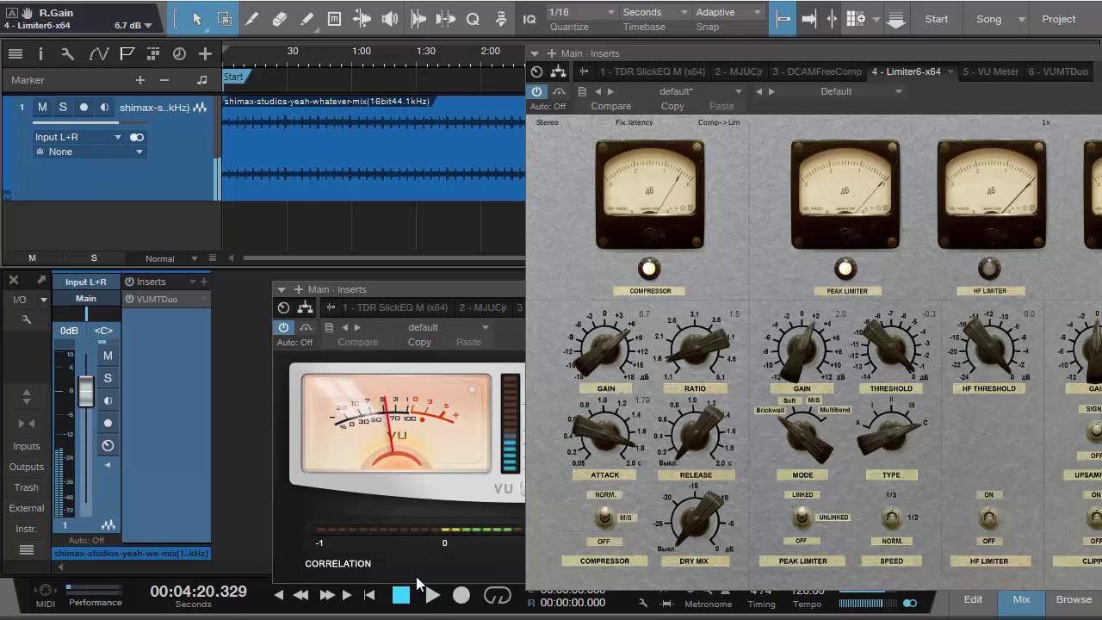
Rearrange the VU Meter and Limiter6 windows side by side and switch the Main inserts window to TDR SlickEQ M
left_click(513, 310)
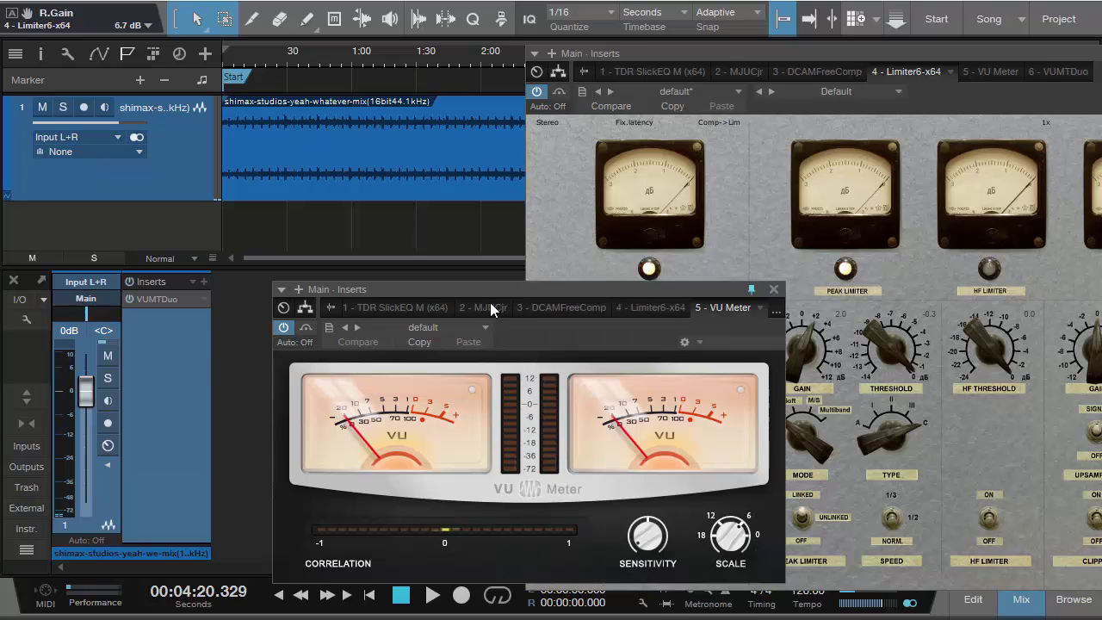
left_click_drag(579, 291, 518, 318)
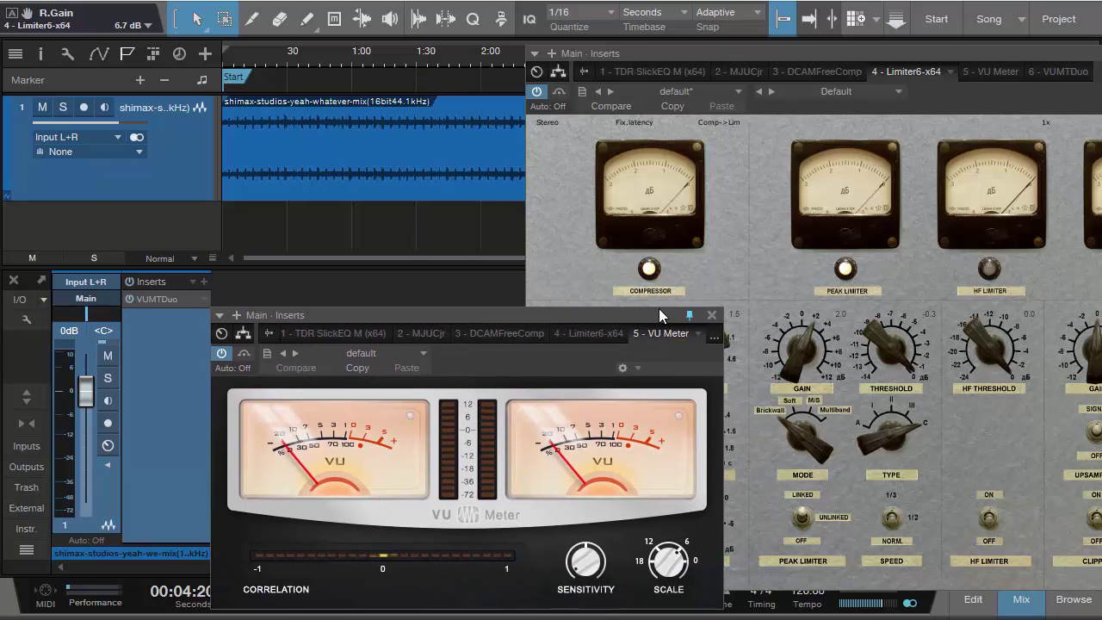
left_click_drag(917, 100, 871, 116)
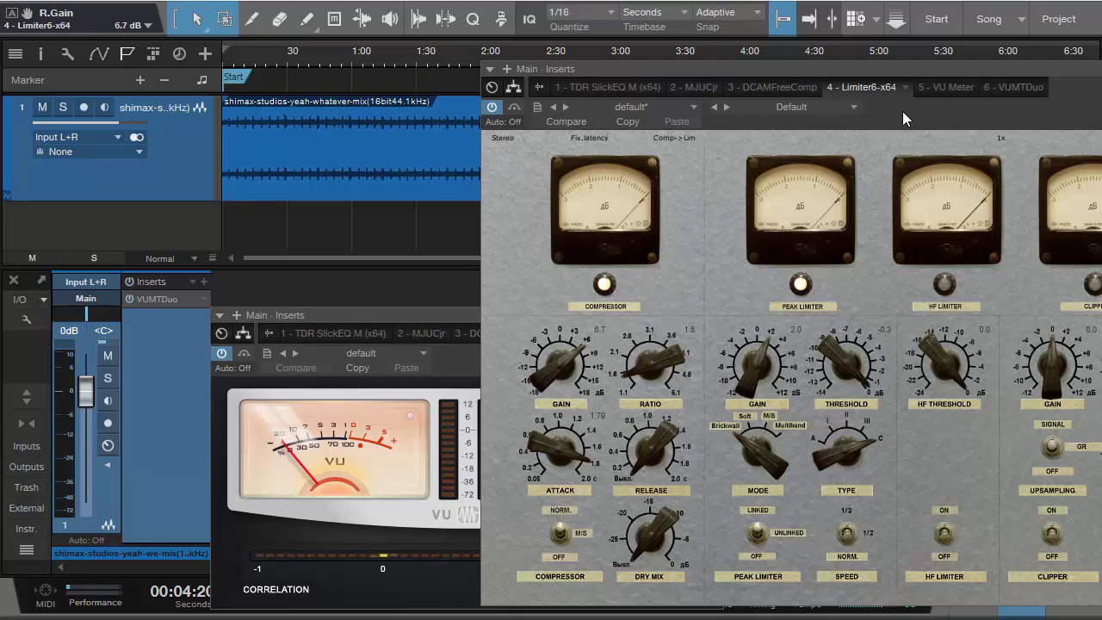
left_click_drag(954, 117, 938, 125)
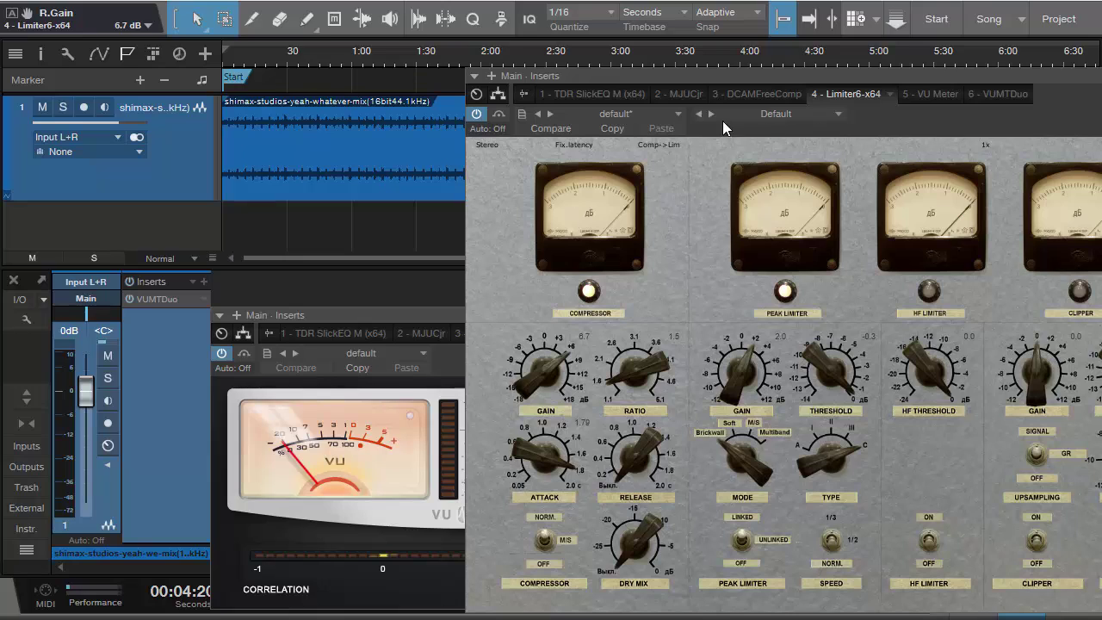
left_click(591, 95)
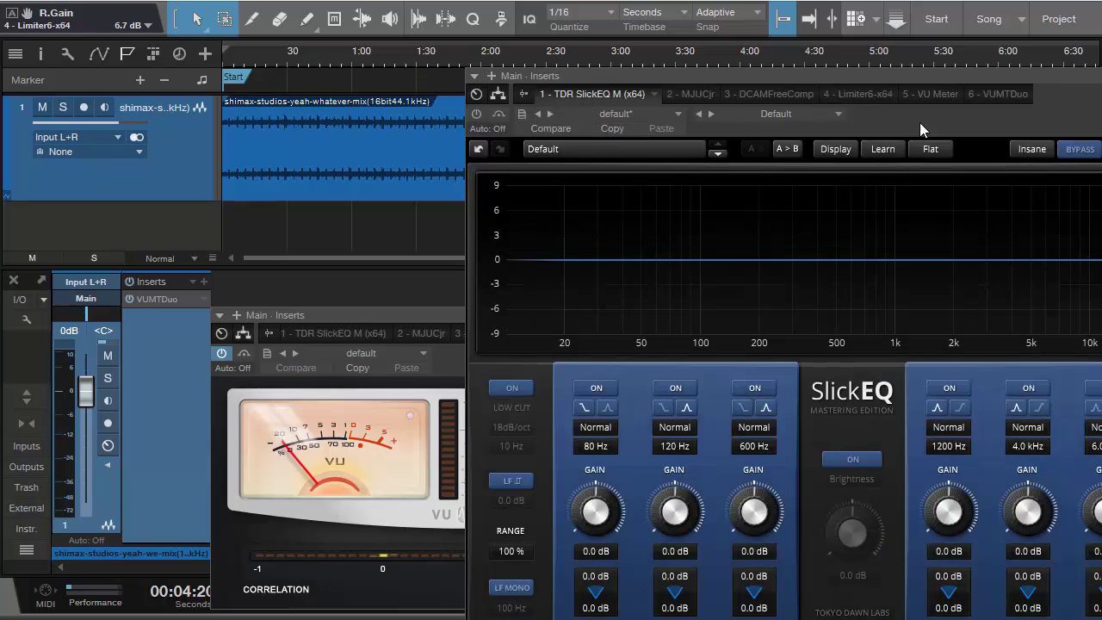
Reposition the TDR SlickEQ M window near the top of the screen so its graph and all band controls are accessible
left_click_drag(972, 122, 664, 80)
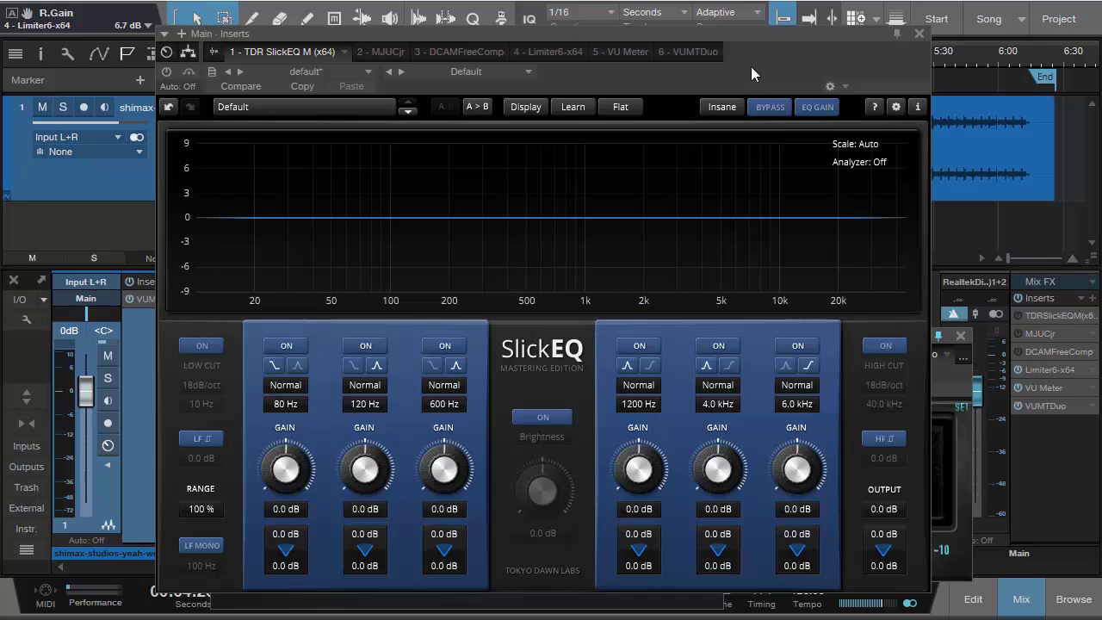
left_click_drag(749, 72, 772, 68)
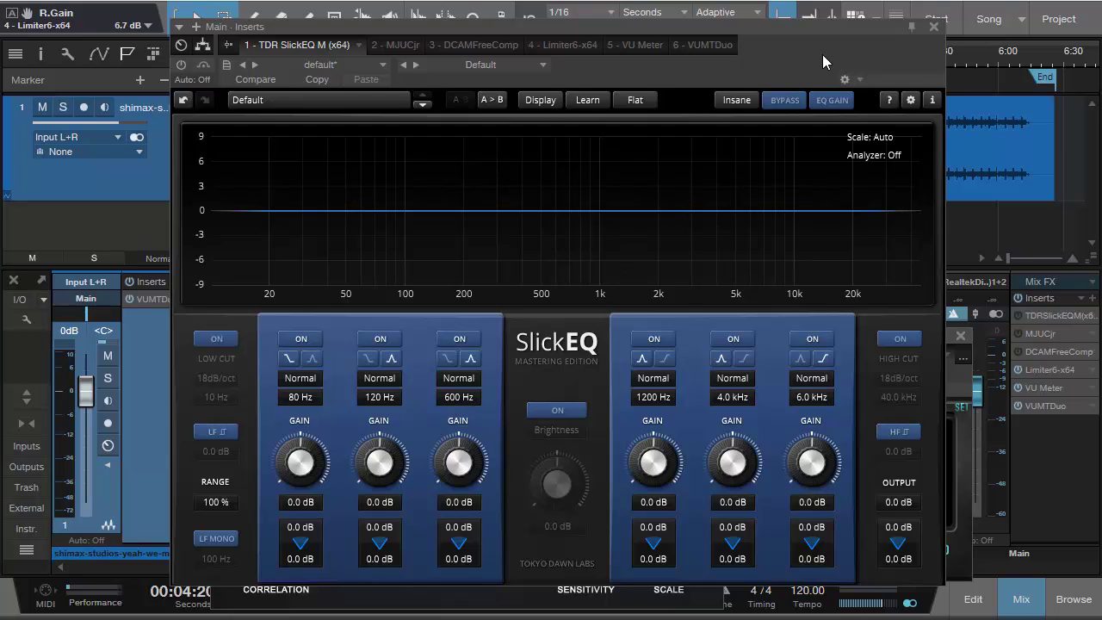
left_click_drag(776, 60, 772, 230)
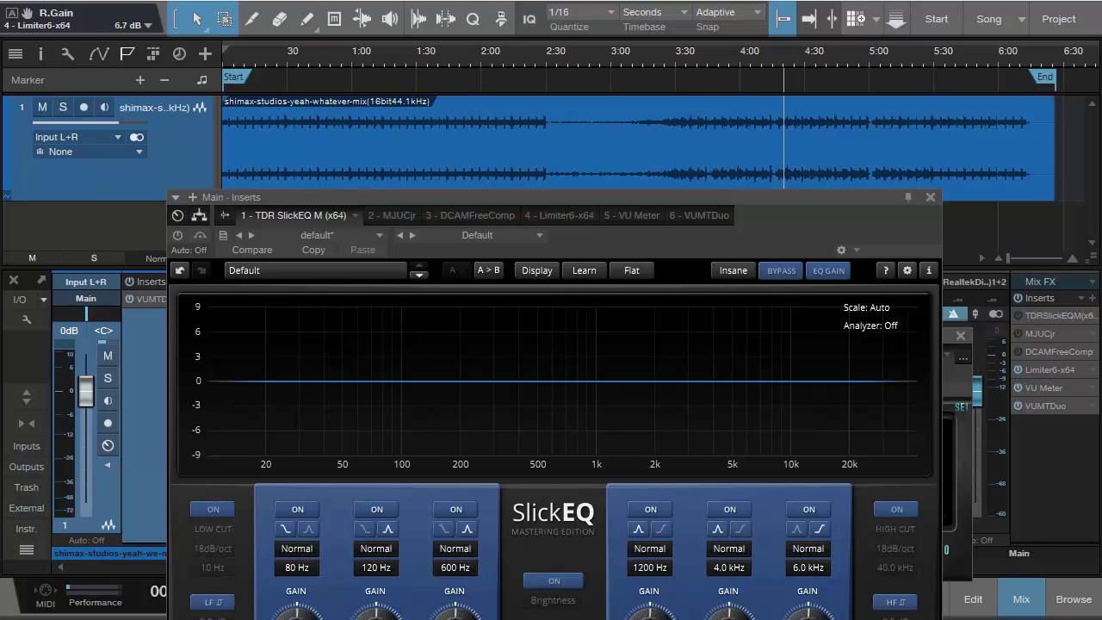
left_click_drag(789, 216, 778, 177)
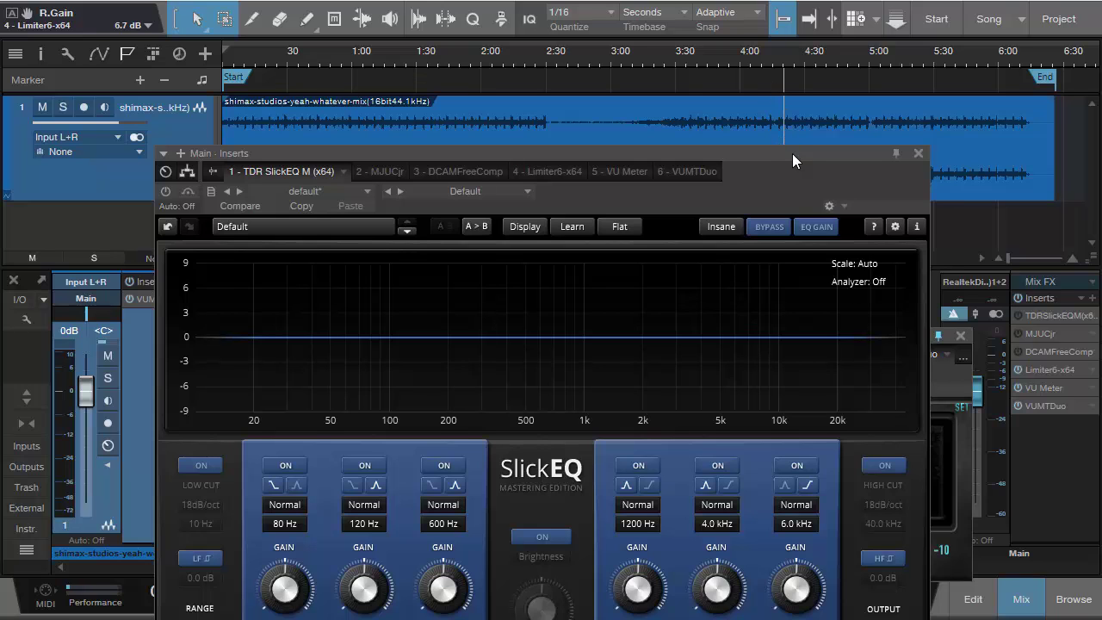
left_click_drag(792, 154, 788, 48)
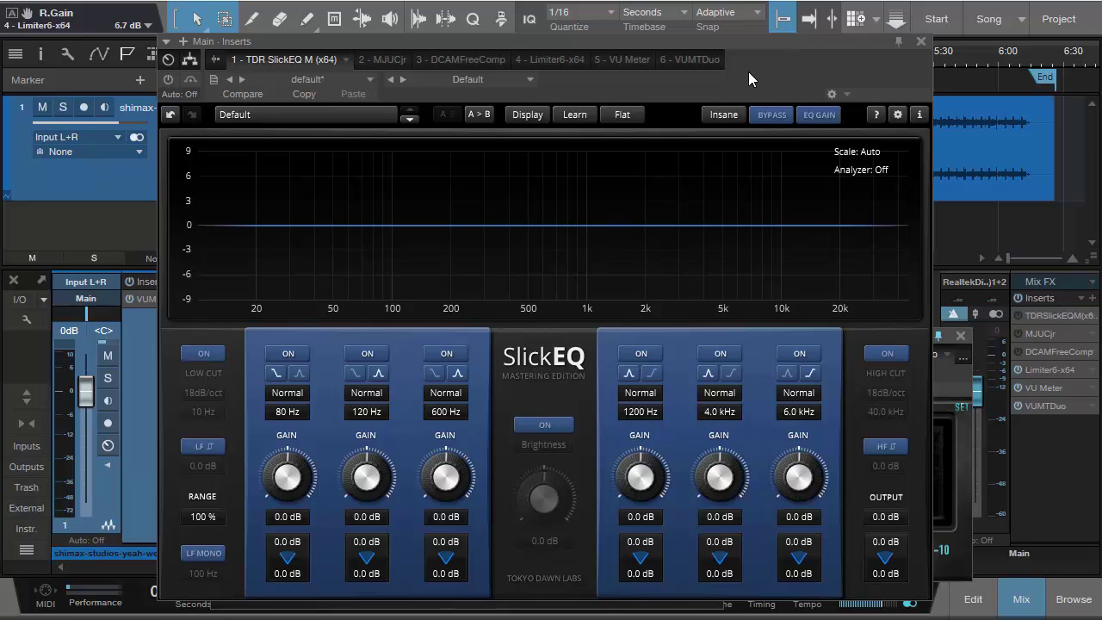
left_click_drag(748, 73, 748, 23)
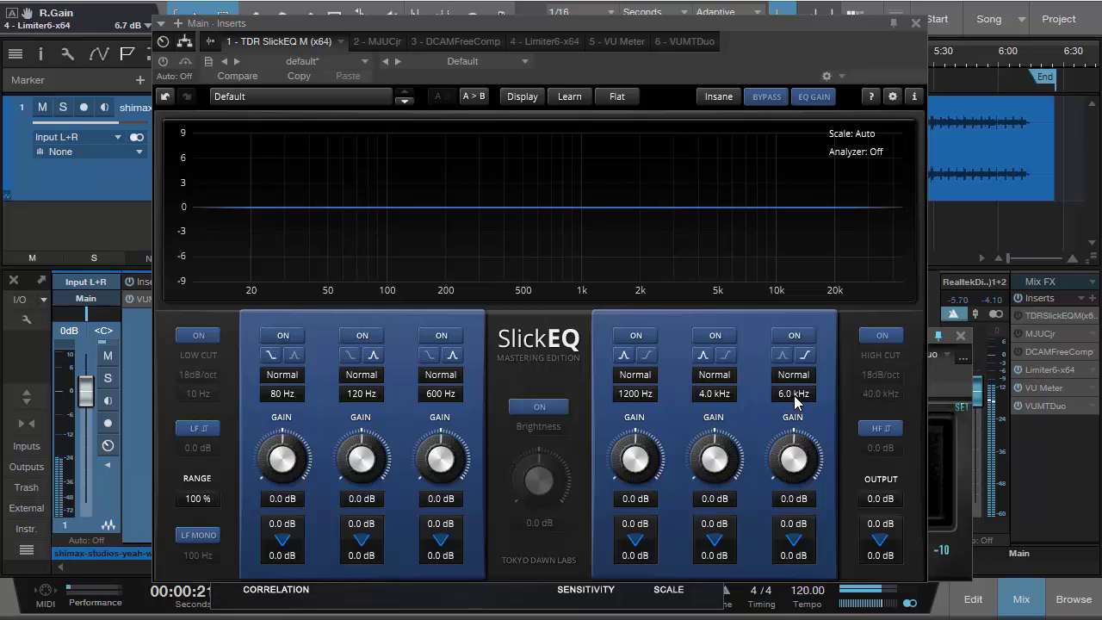
Set SlickEQ M's sixth band, the high shelf, to 10.0 kHz with a gain of 0.5 dB during playback
left_click_drag(795, 395, 801, 369)
left_click_drag(801, 465, 804, 452)
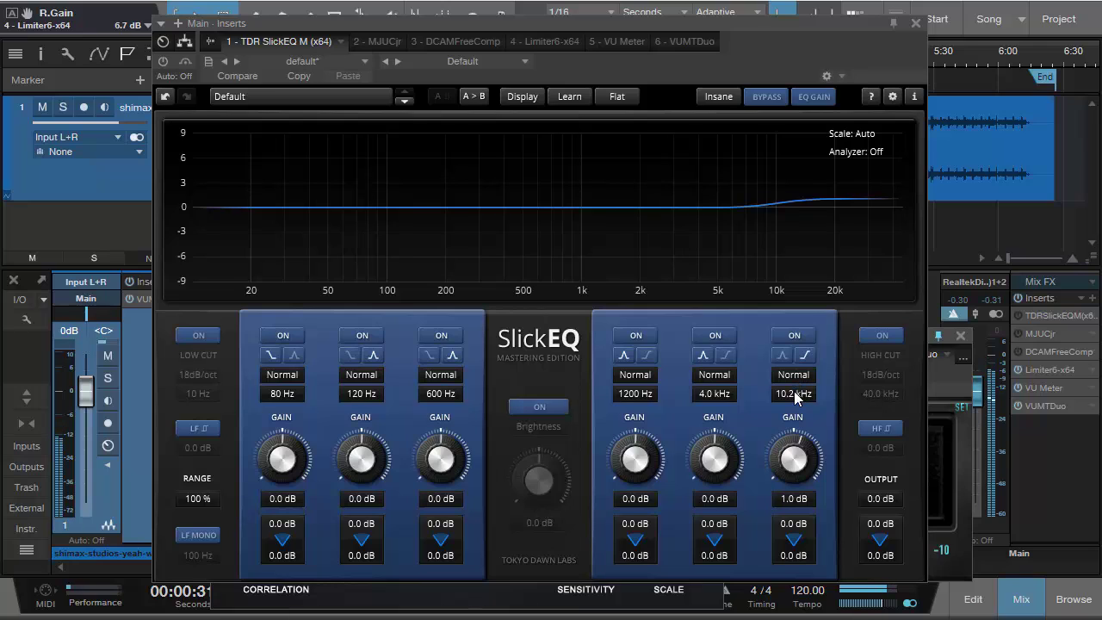
key("BackSpace")
key("BackSpace")
key("BackSpace")
key("BackSpace")
key("BackSpace")
key("BackSpace")
key("BackSpace")
key("BackSpace")
type("10k")
key("Return")
left_click_drag(793, 462, 787, 472)
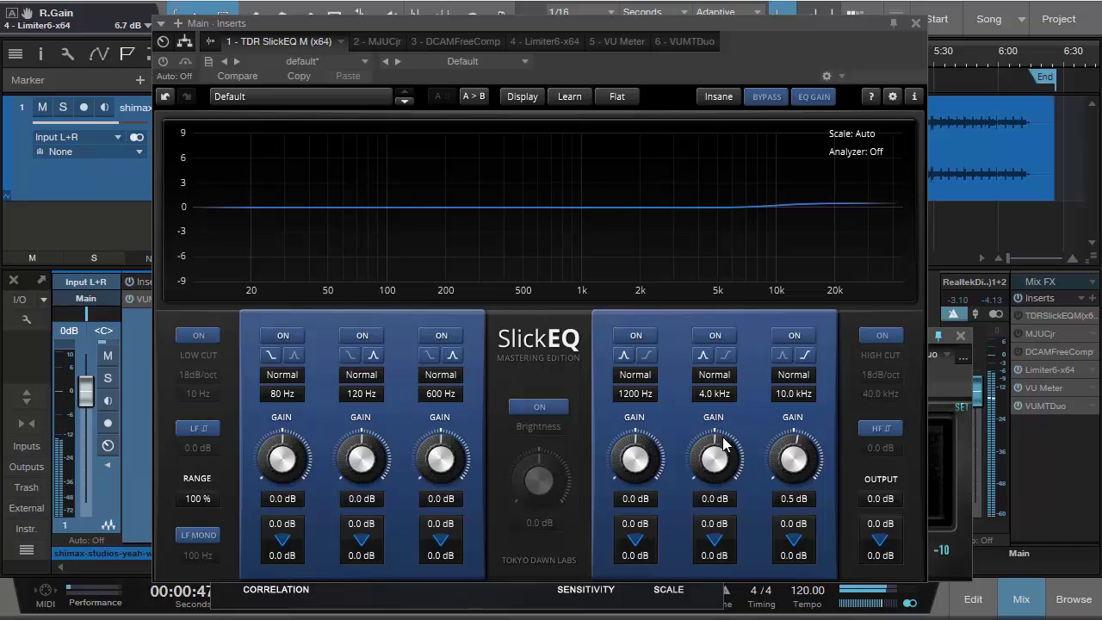
Enable SlickEQ M, compare it on and off, and set the fifth band to 4.6 kHz with 1.9 dB of gain
left_click_drag(722, 436, 717, 378)
left_click(163, 61)
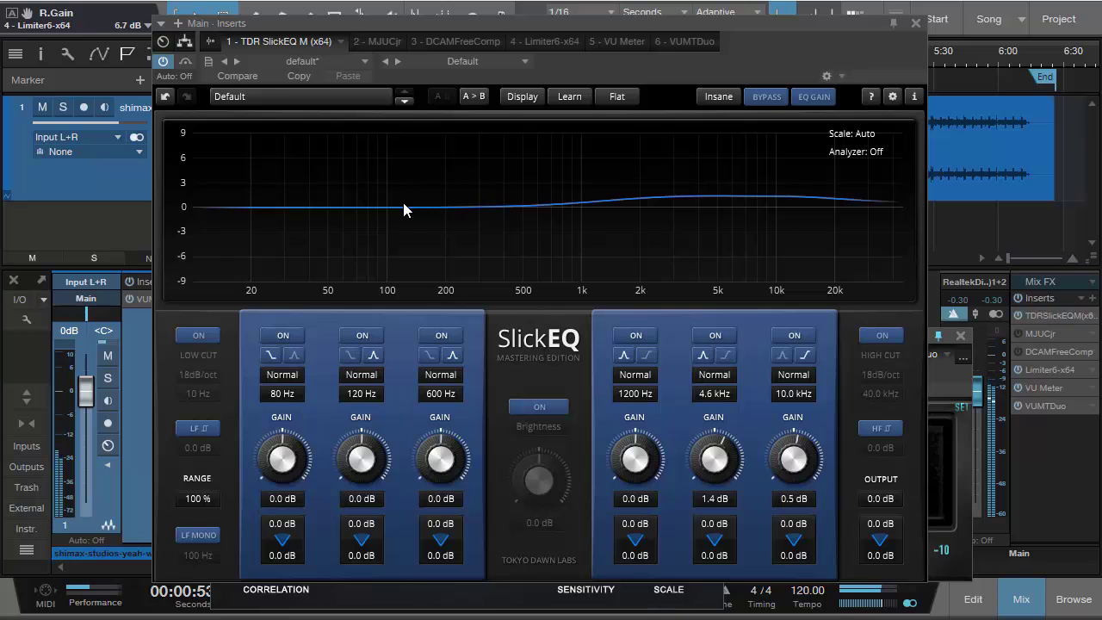
left_click(164, 61)
left_click(164, 60)
left_click_drag(718, 469, 716, 457)
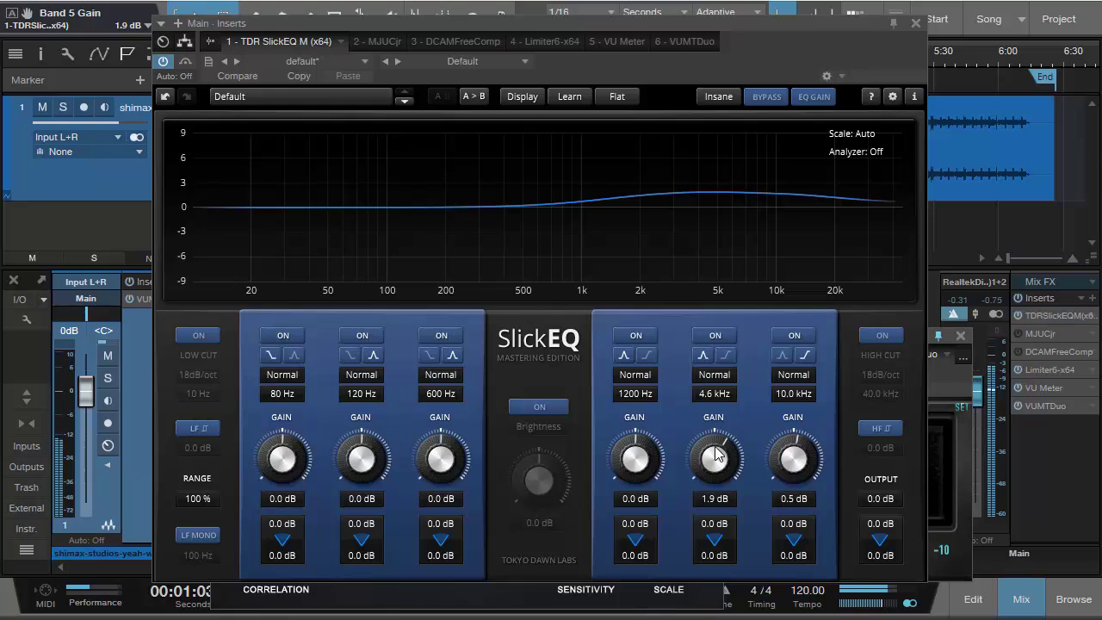
Set the fourth band's frequency to 3.1 kHz and its gain to 3.5 dB
left_click_drag(641, 460, 652, 317)
left_click_drag(641, 459, 652, 390)
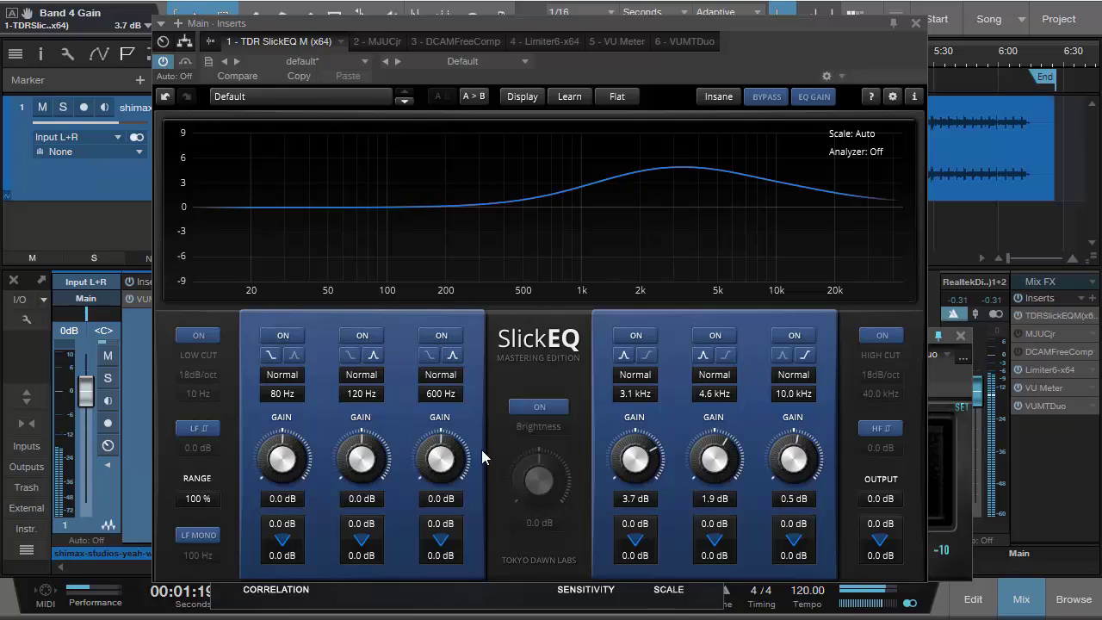
mouse_move(648, 466)
left_mouse_down()
mouse_move(646, 497)
mouse_move(644, 464)
left_mouse_up()
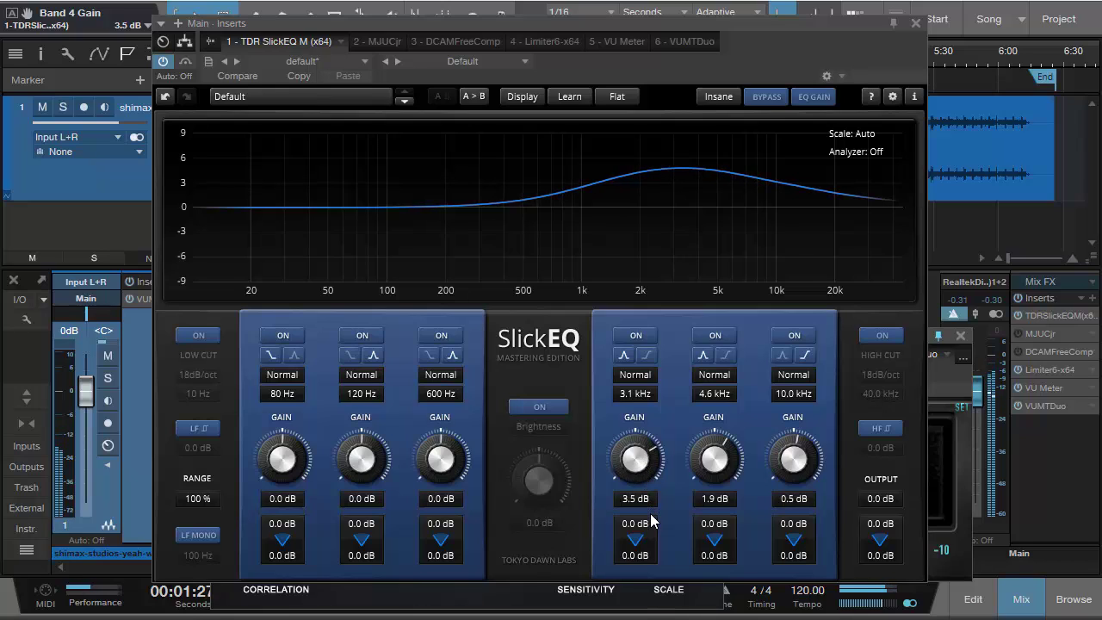
Set the fourth band's Q to Shallow I after trying Shallow II
left_click(635, 382)
left_click(652, 448)
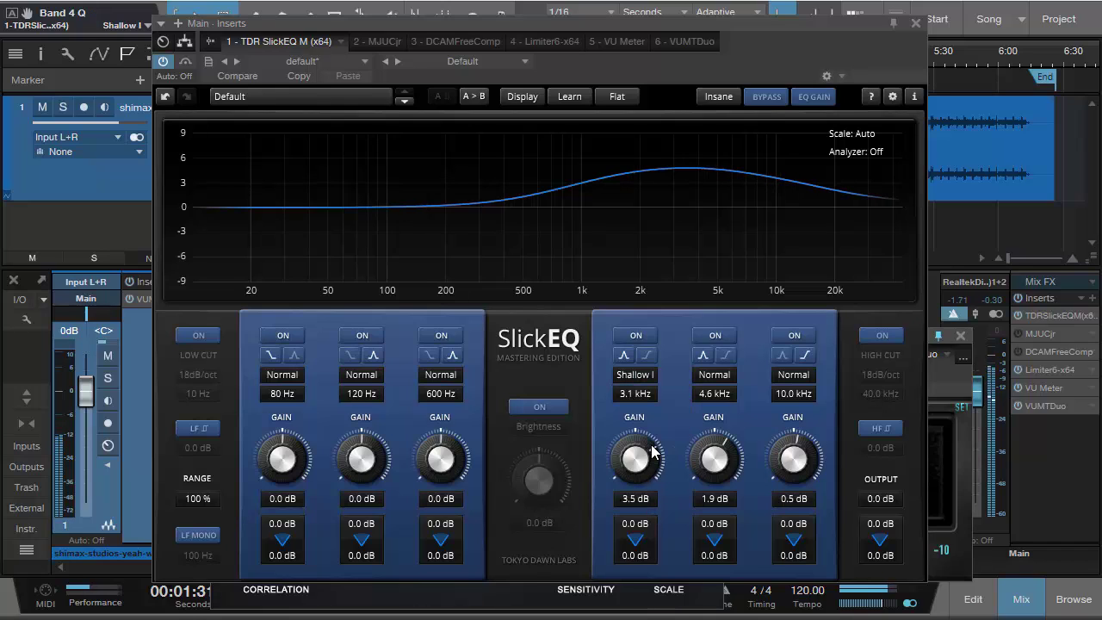
double_click(635, 395)
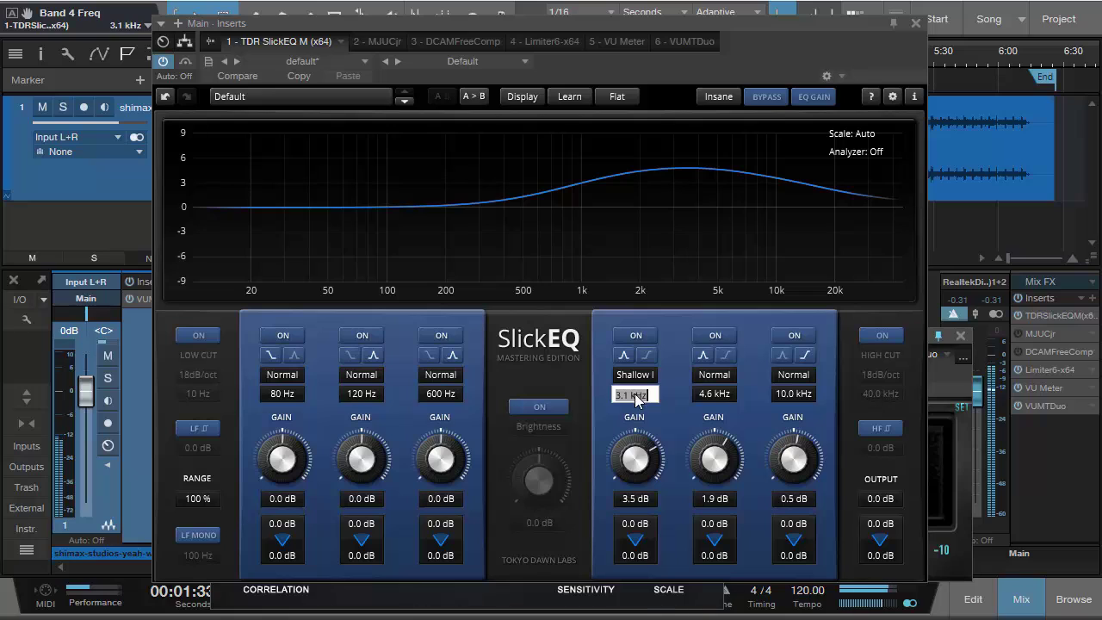
left_click(634, 378)
left_click(648, 466)
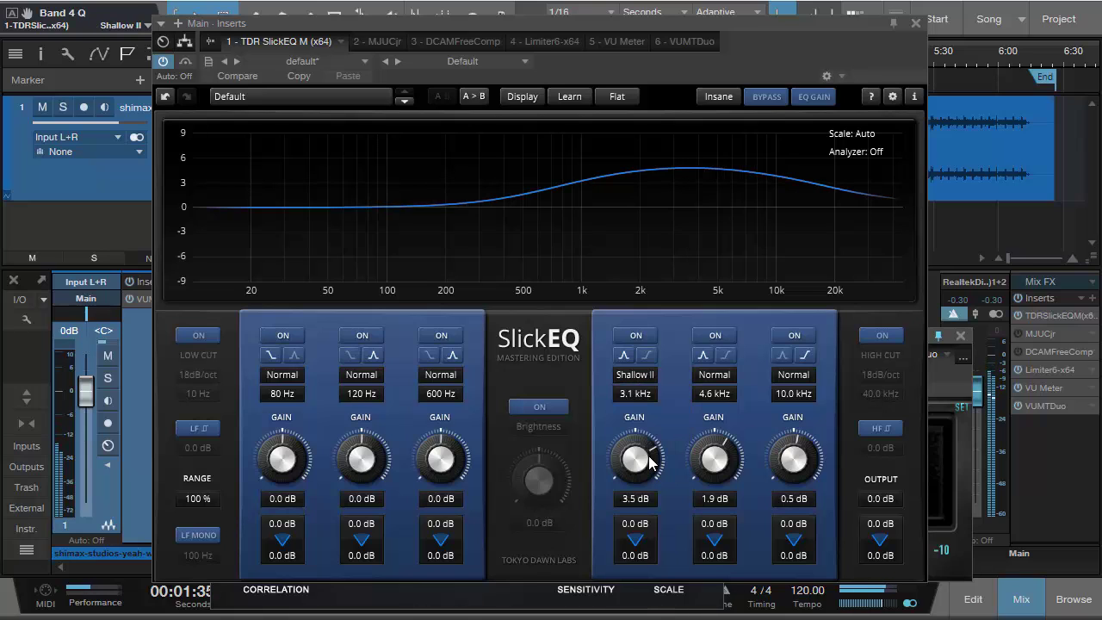
left_click(636, 381)
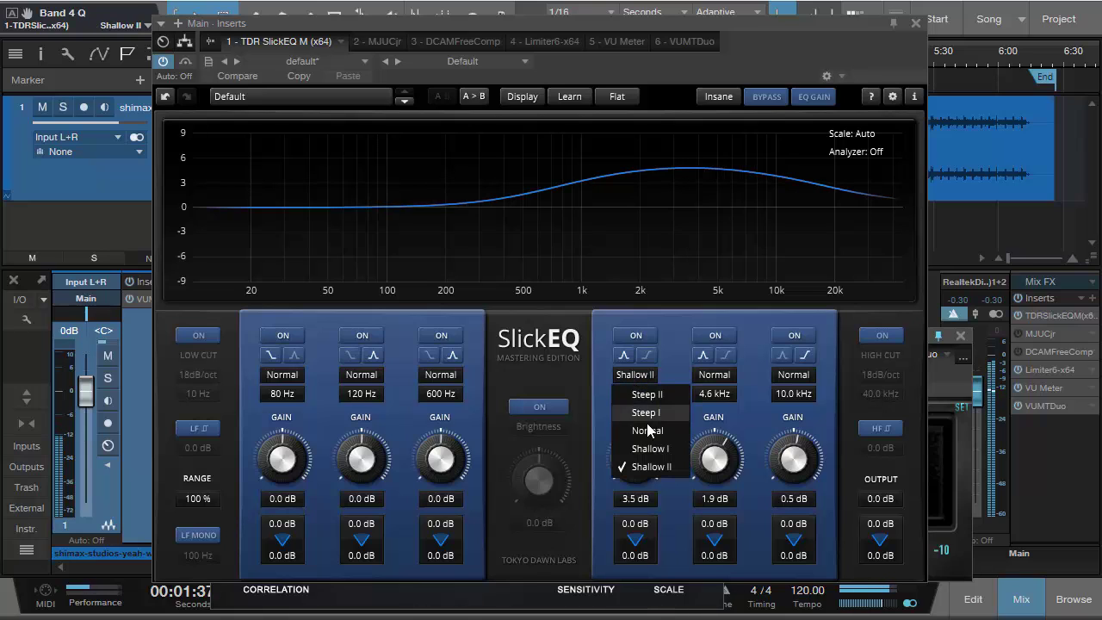
left_click(650, 450)
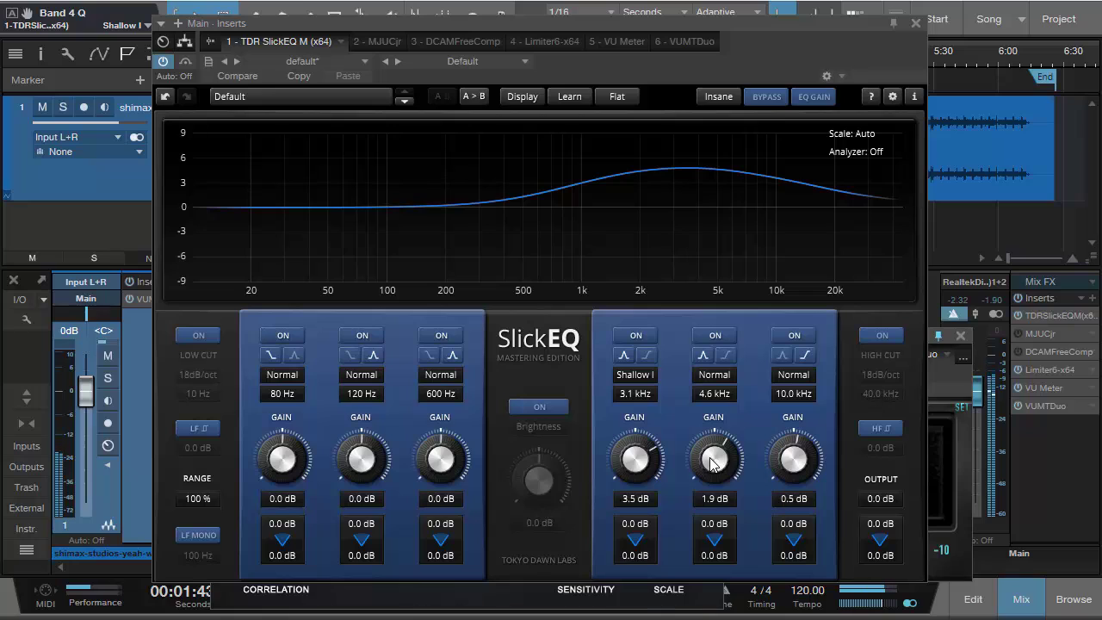
Set the fifth band to 6.0 kHz with a gain of 3.8 dB and the fourth band's frequency to 3.0 kHz
left_click_drag(711, 463, 733, 389)
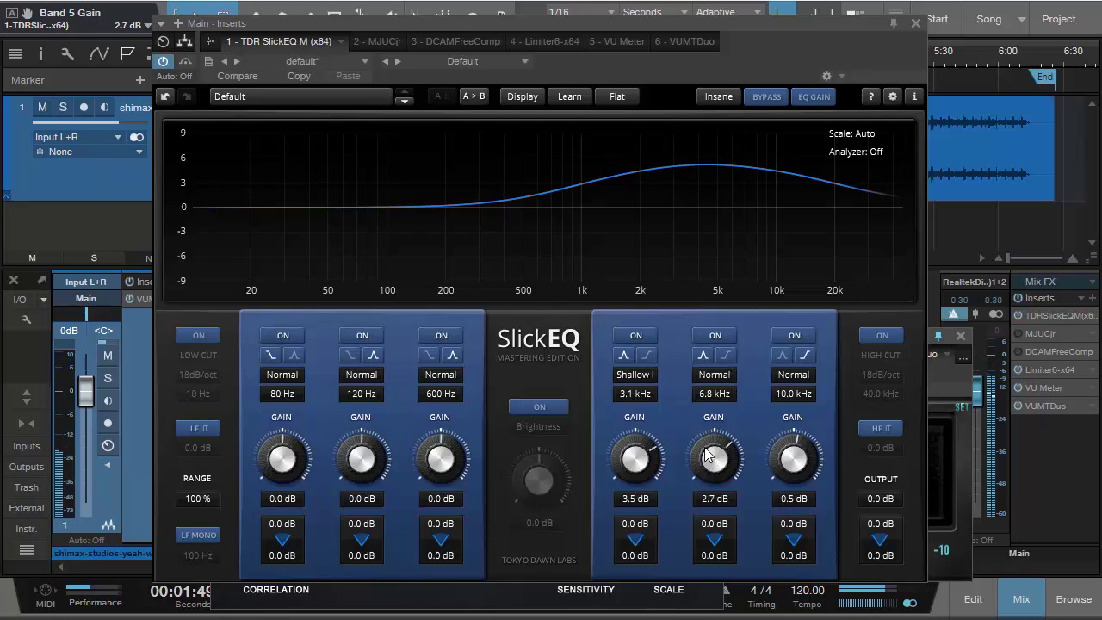
left_click_drag(705, 454, 730, 420)
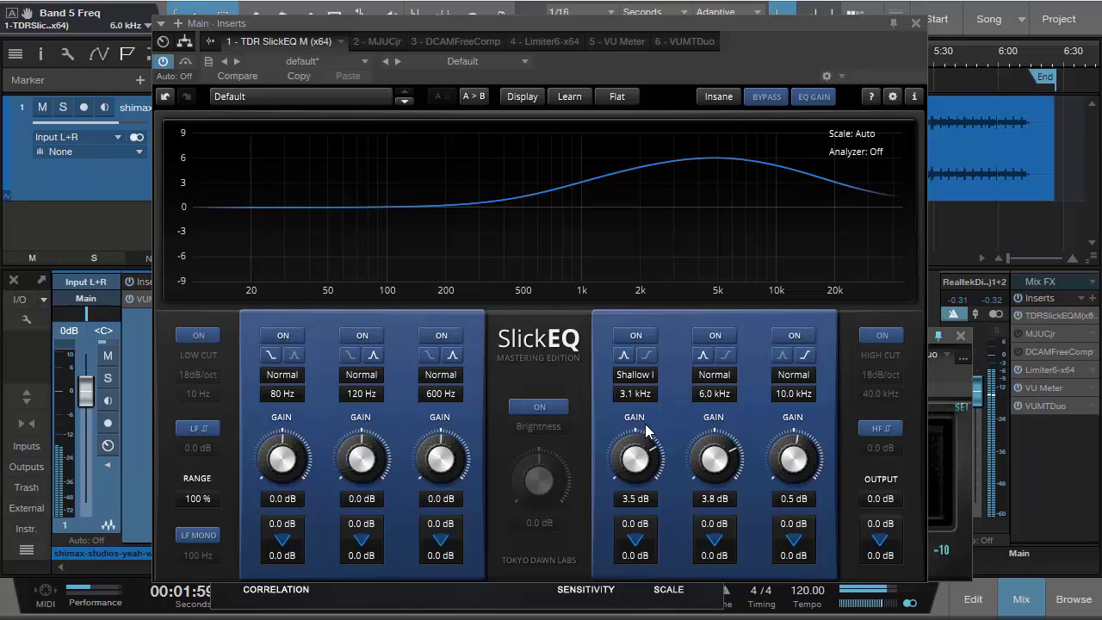
double_click(632, 398)
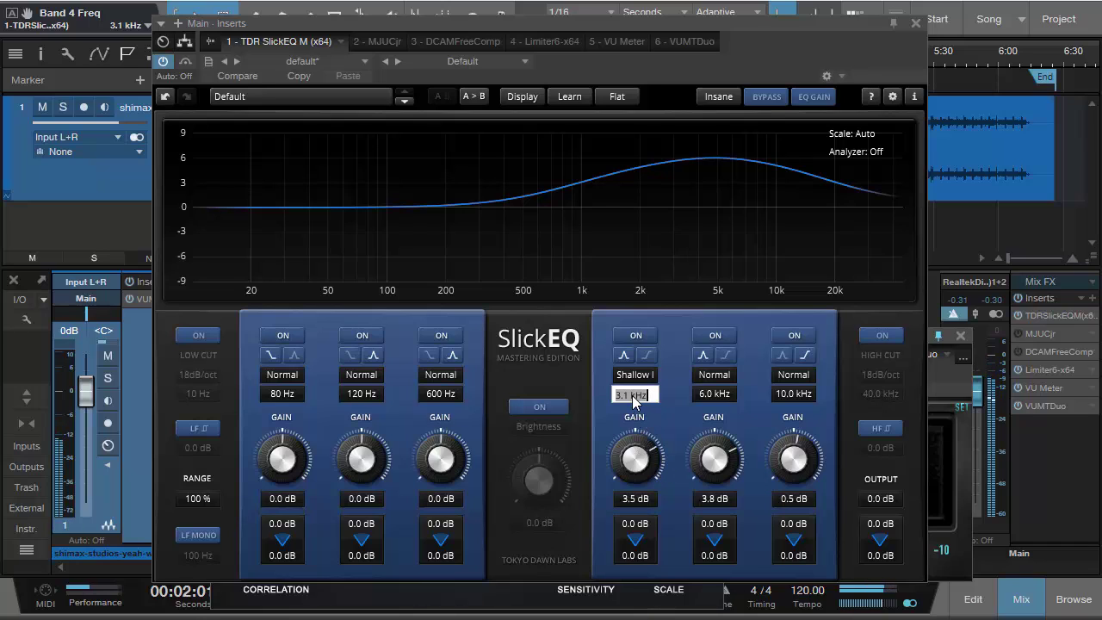
type("30")
key("Return")
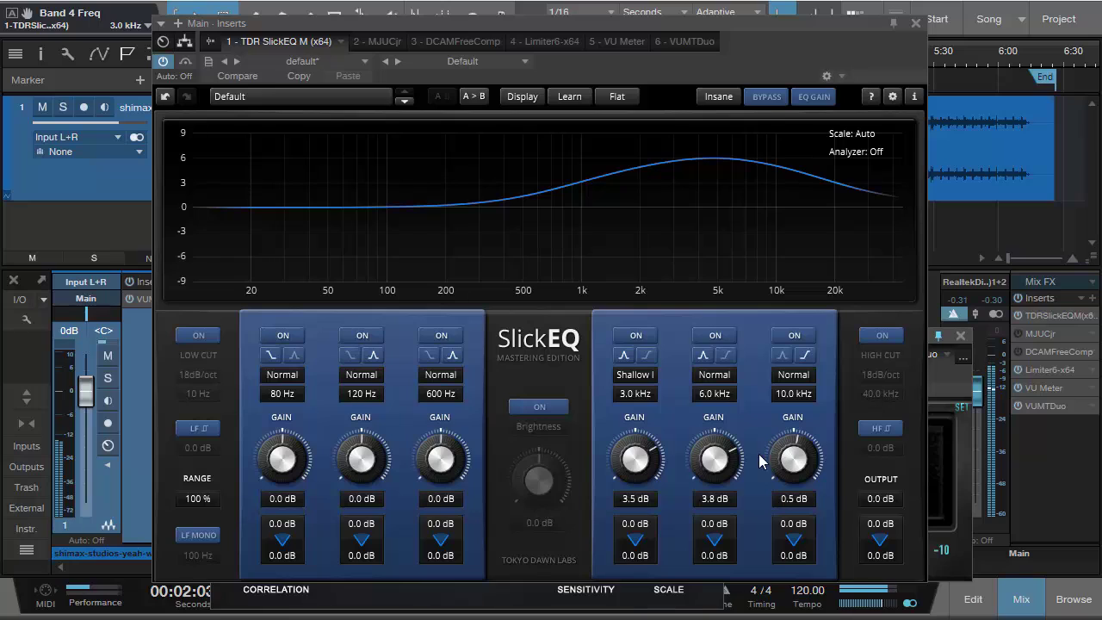
Reduce the fifth band's gain to 3.6 dB and compare the sound with SlickEQ M bypassed and active
left_click_drag(725, 469, 718, 472)
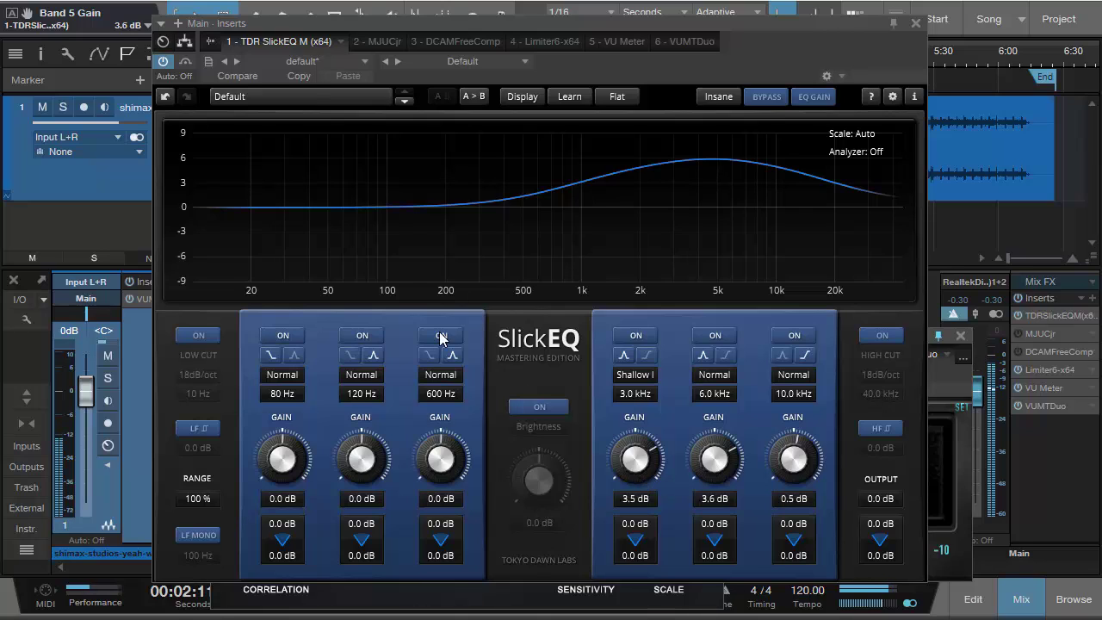
left_click(183, 60)
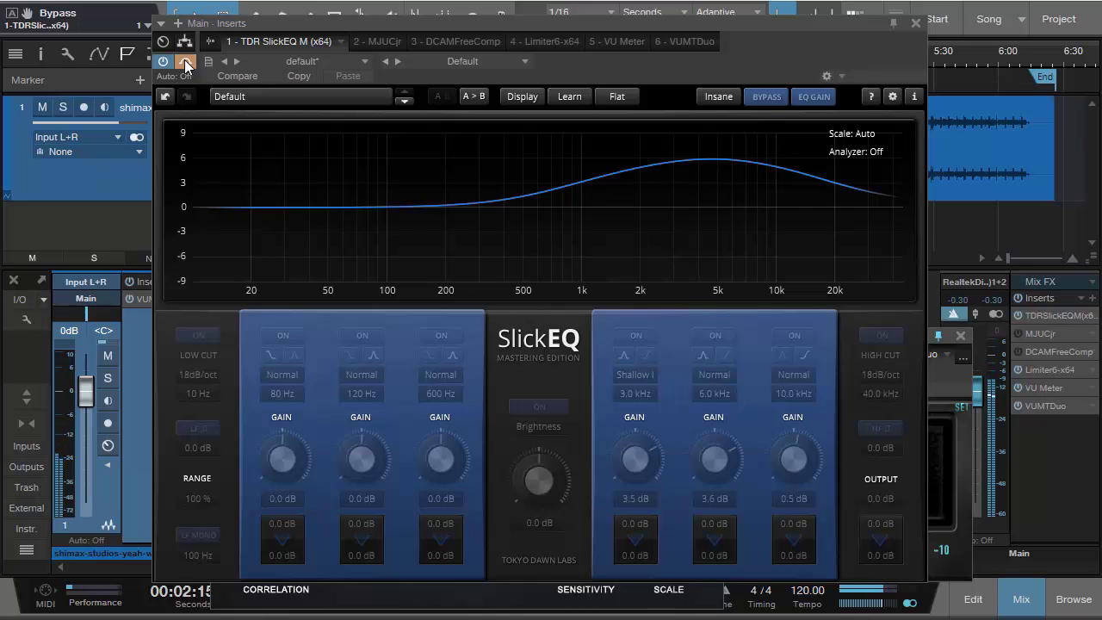
left_click(184, 60)
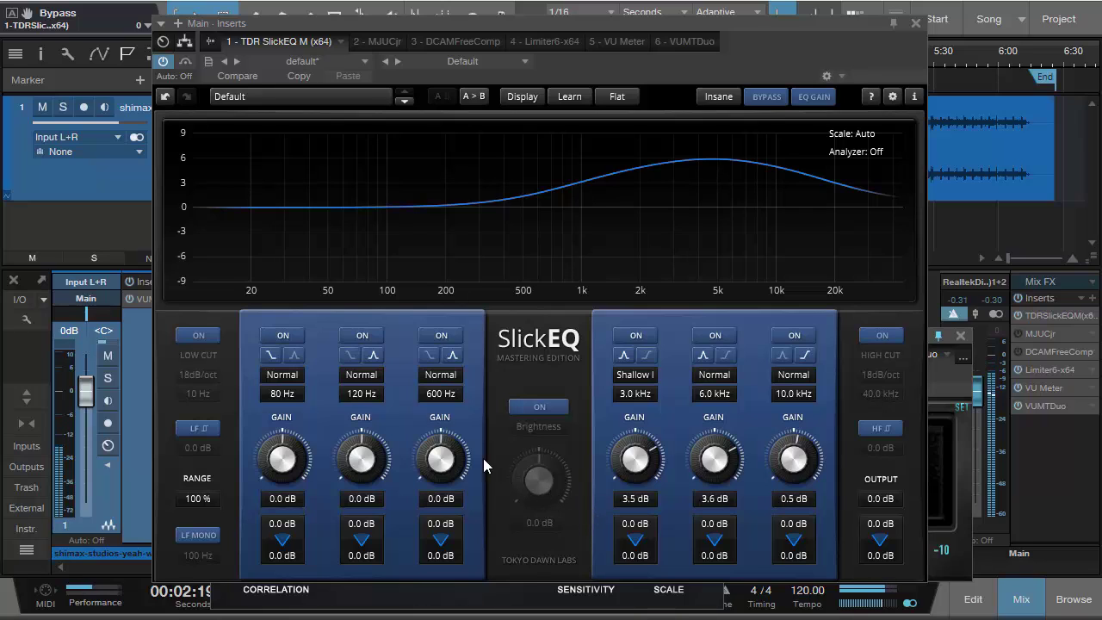
Boost the third band by 1.3 dB at 1080 Hz and set its Q to Shallow I after trying Shallow II
mouse_move(446, 402)
left_mouse_down()
mouse_move(450, 352)
mouse_move(464, 383)
mouse_move(442, 389)
left_mouse_up()
left_click_drag(450, 476, 449, 379)
left_click(449, 379)
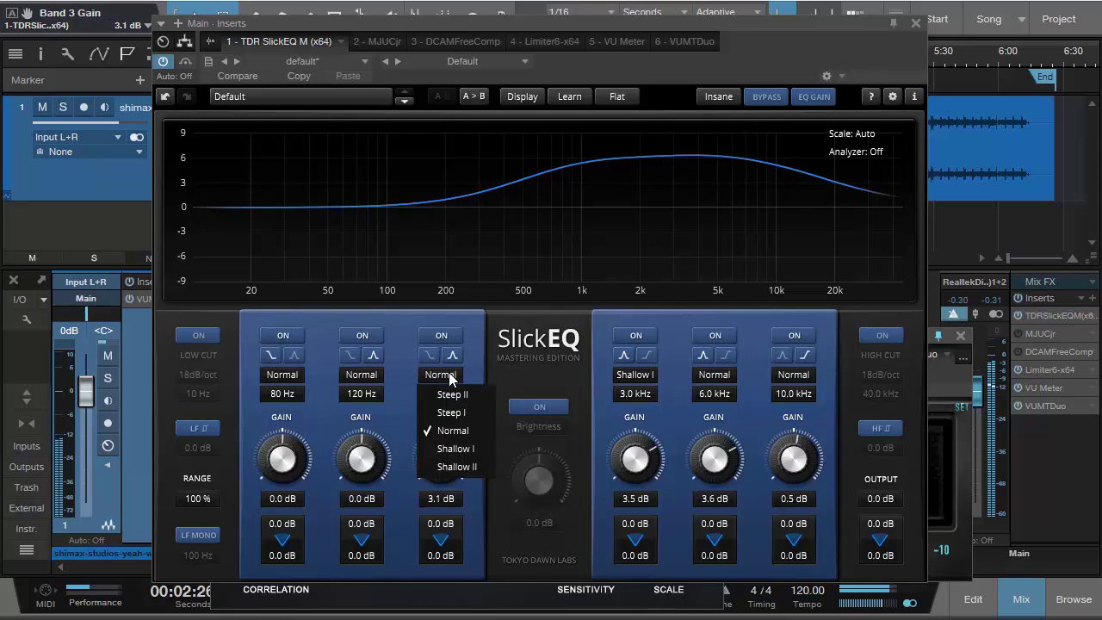
left_click(452, 466)
left_click_drag(451, 466, 436, 415)
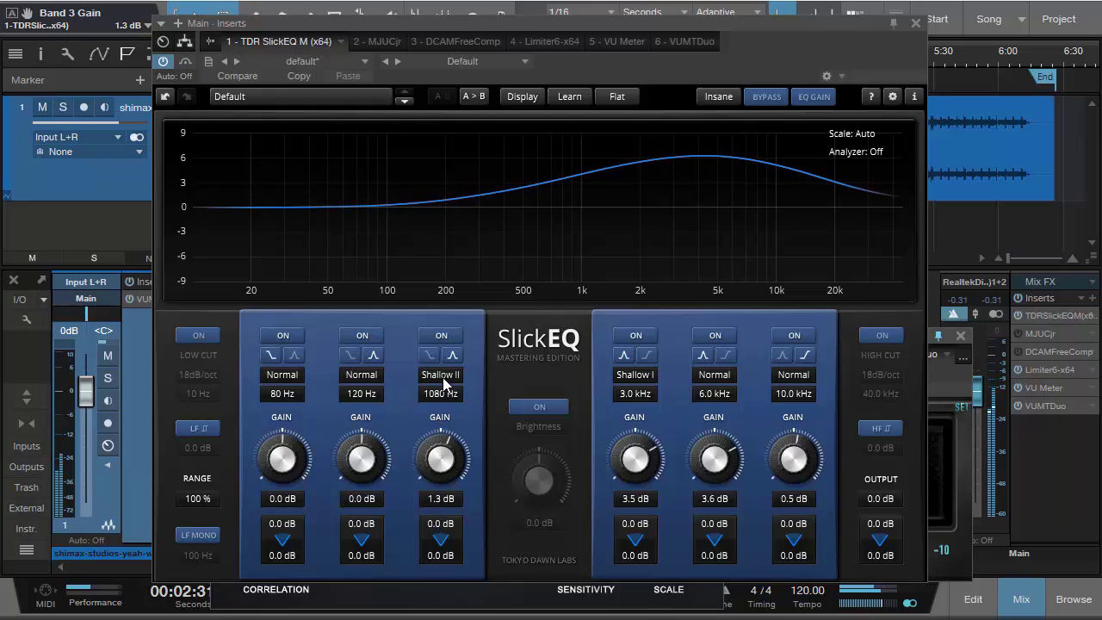
left_click(447, 383)
left_click(454, 448)
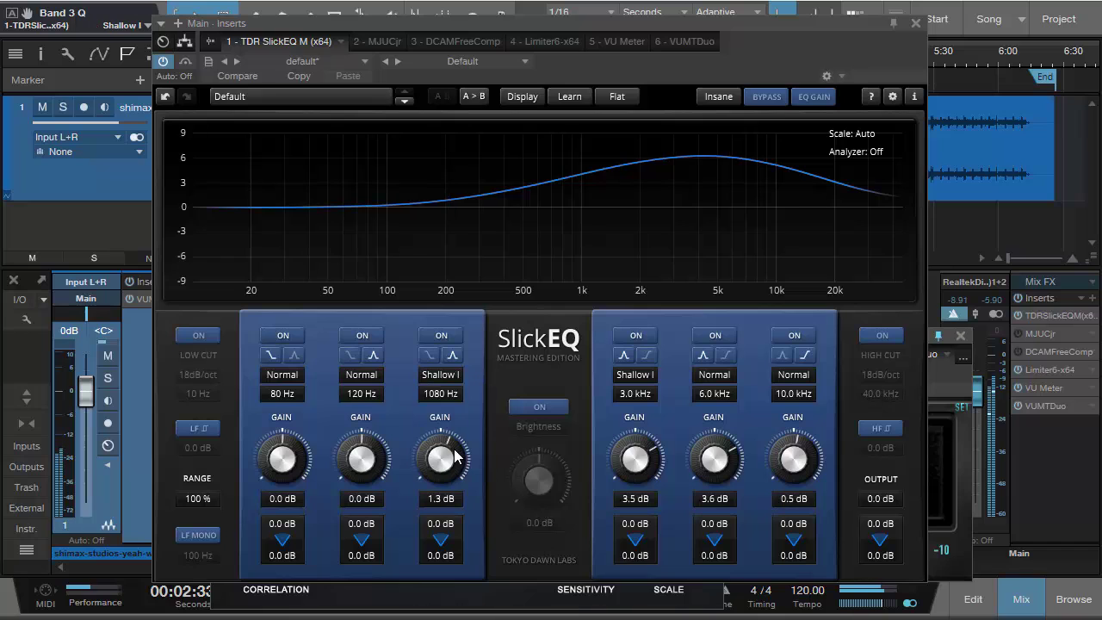
Move the EQ window aside to check the playback position, bring it back and compare the sound with the EQ bypassed and active
left_click_drag(602, 68, 606, 269)
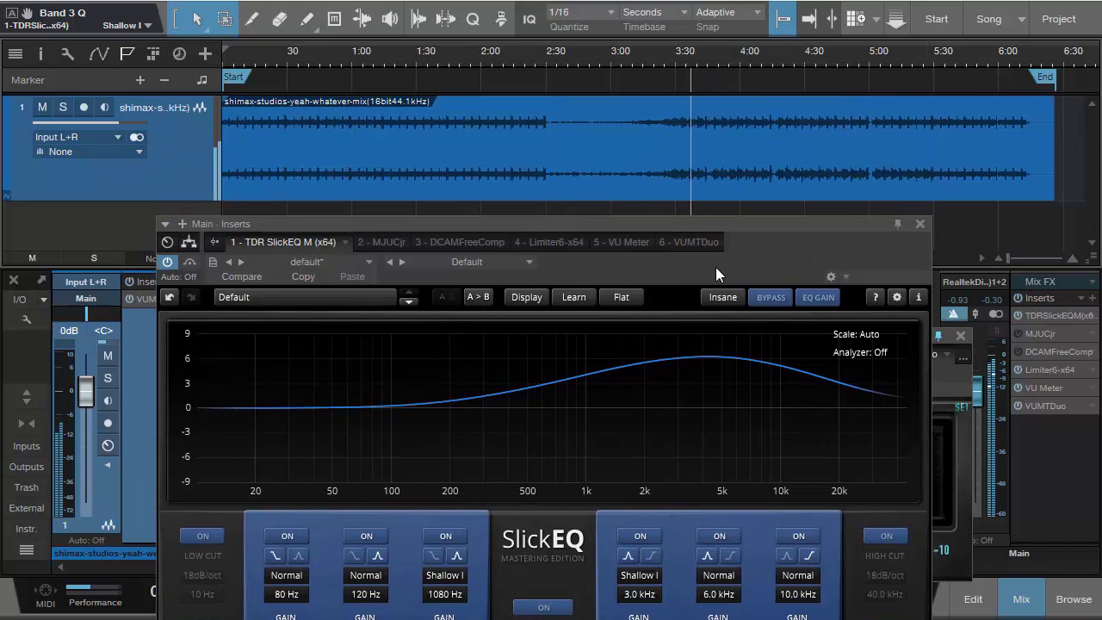
left_click_drag(715, 267, 699, 227)
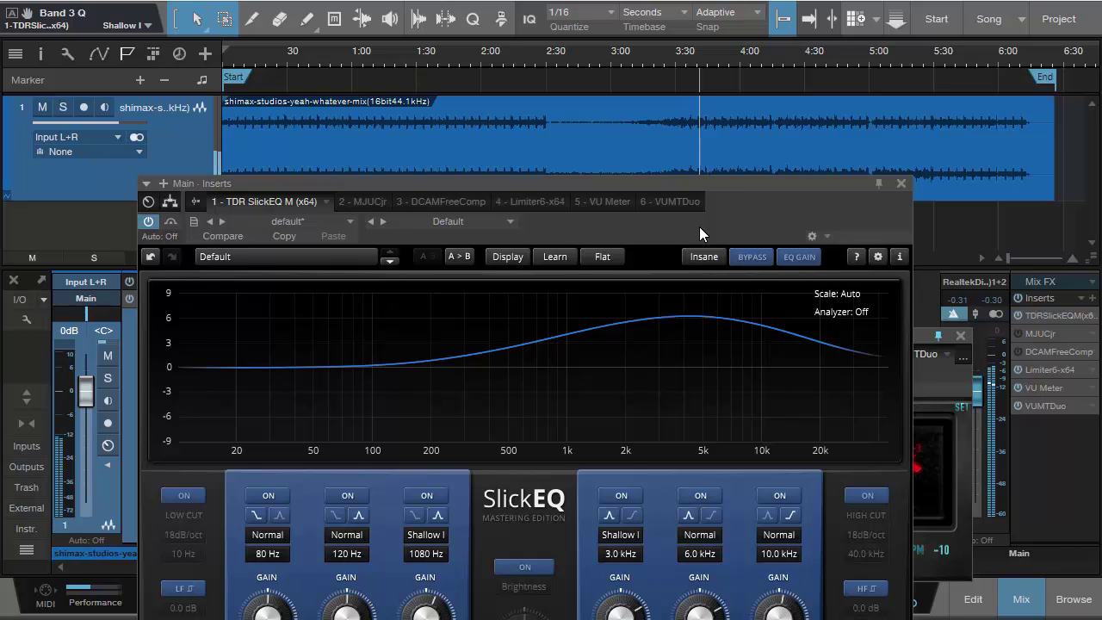
left_click_drag(698, 227, 686, 143)
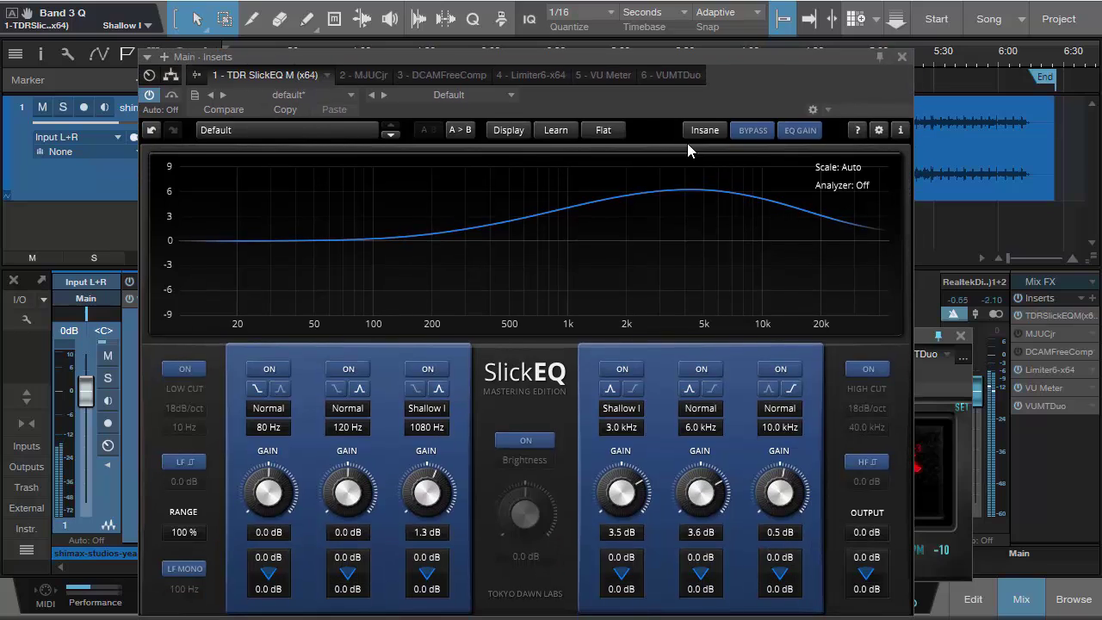
left_click(170, 98)
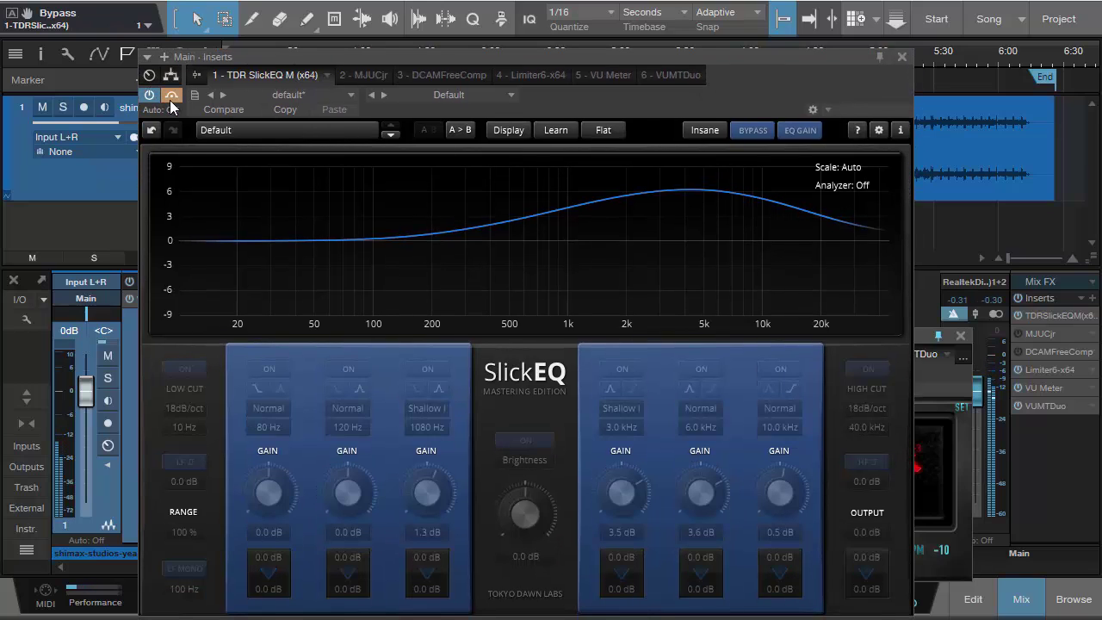
left_click(169, 100)
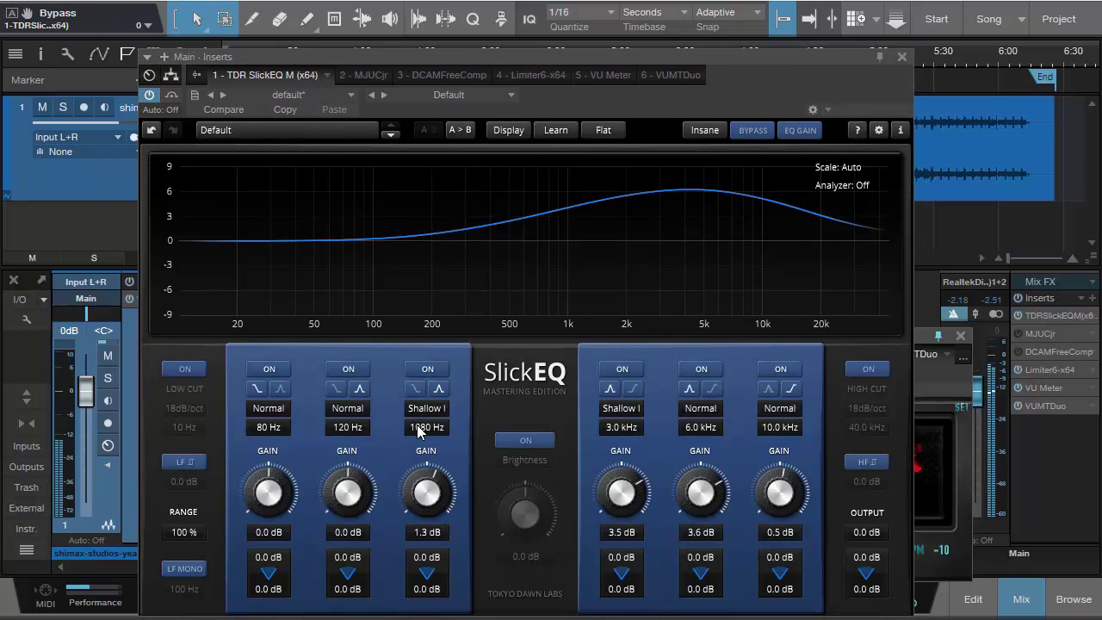
Set the third band's frequency to 900 Hz and its gain to 1.4 dB
left_click_drag(417, 425, 420, 439)
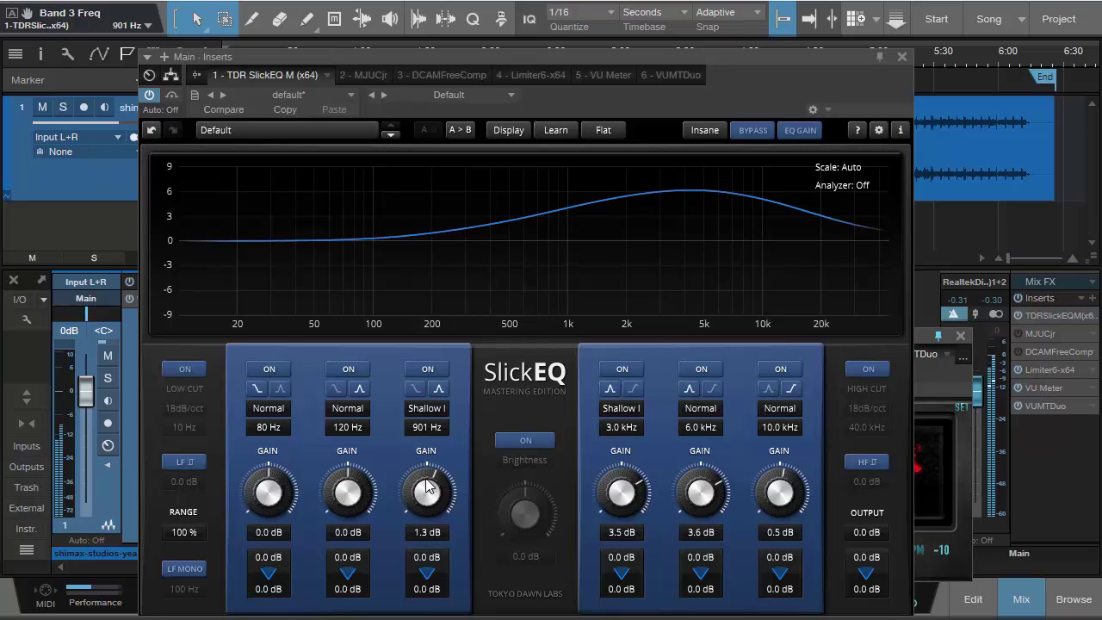
double_click(433, 427)
type("9")
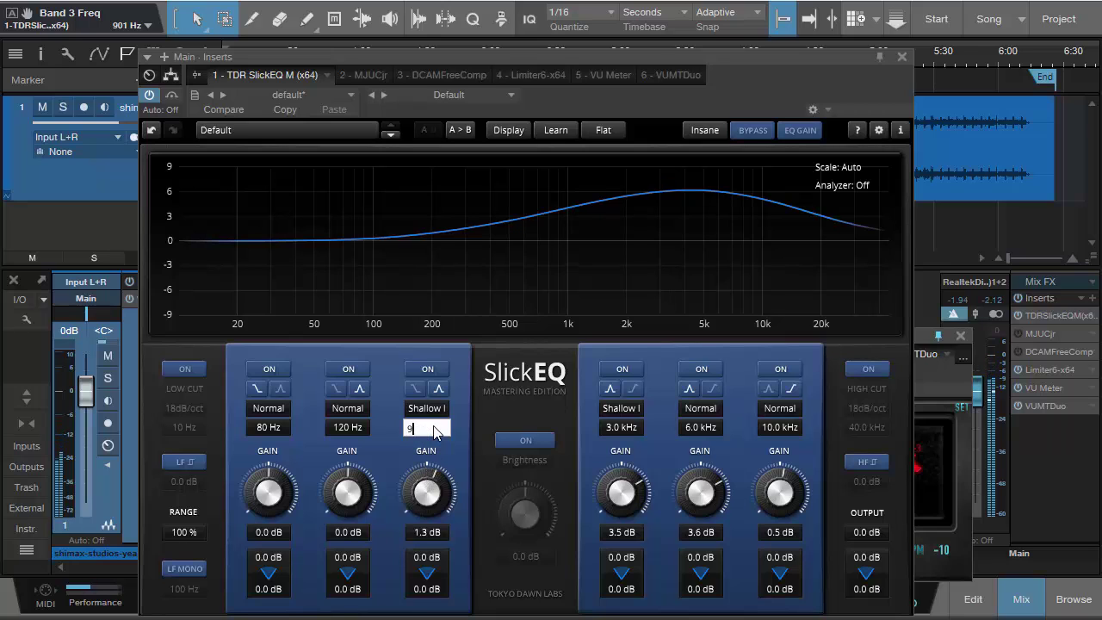
type("00")
key("Return")
scroll(428, 493, "up", 1)
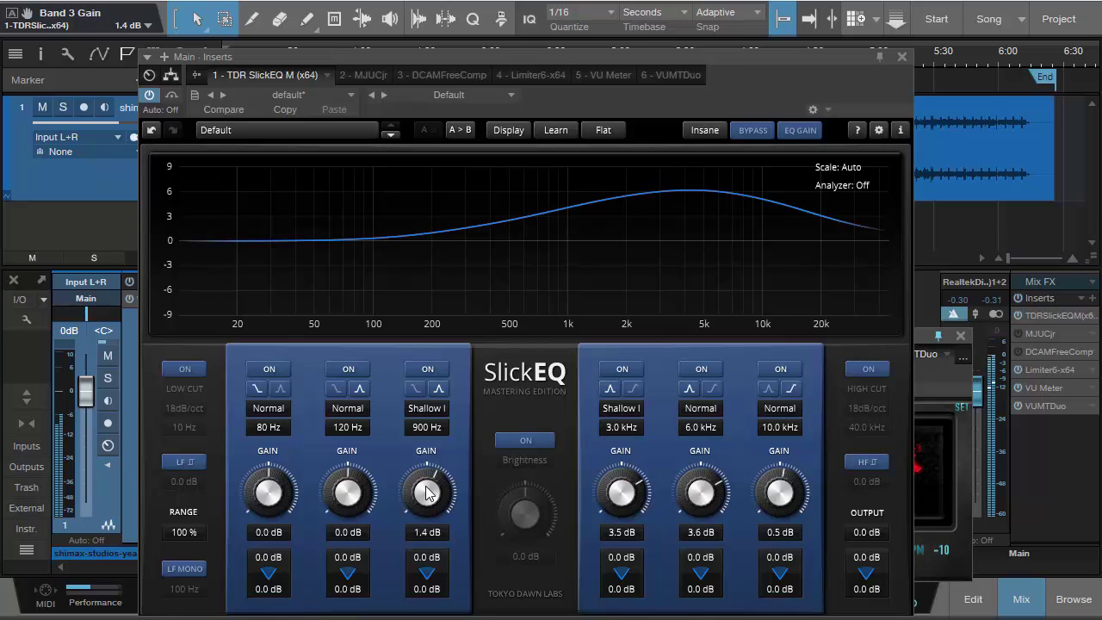
Raise the third band's gain to 1.9 dB and compare the sound with SlickEQ M bypassed and active
left_click_drag(426, 485, 426, 473)
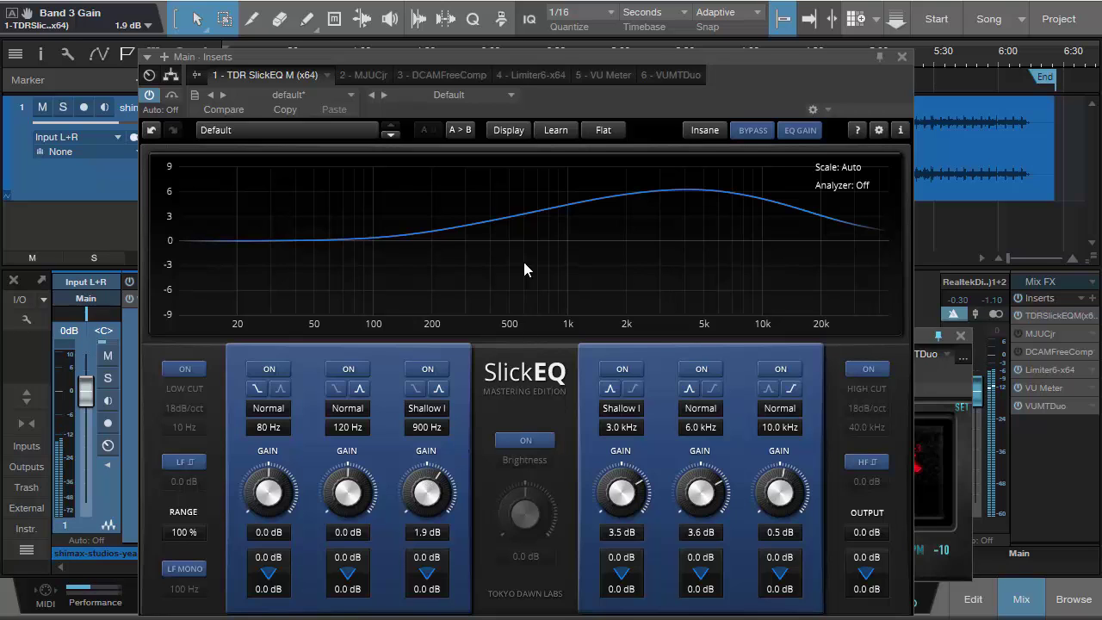
left_click(173, 96)
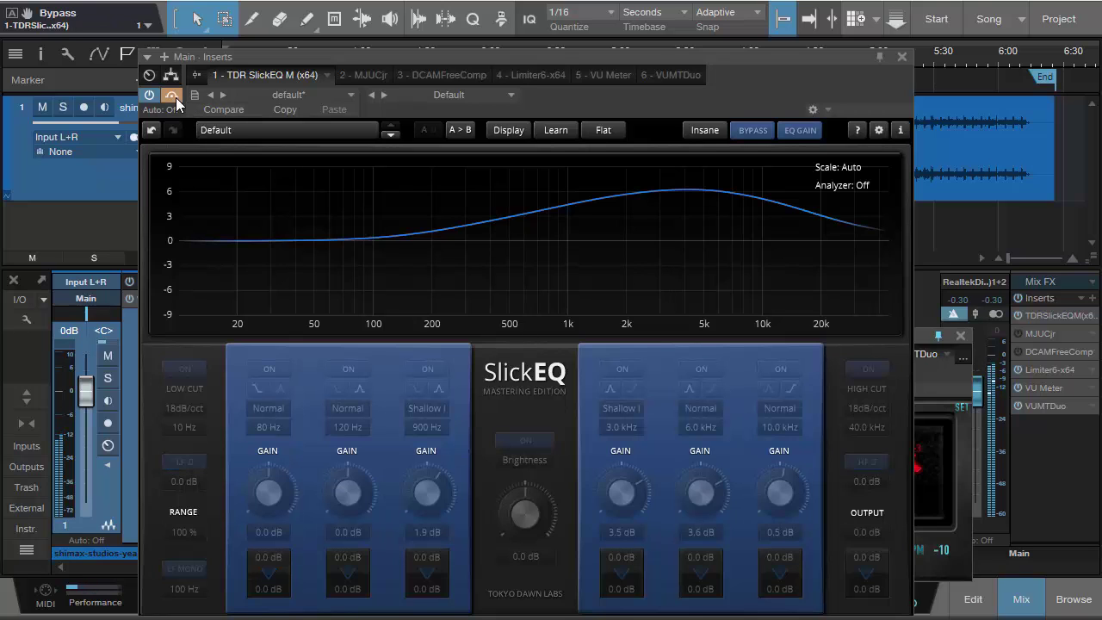
left_click(176, 97)
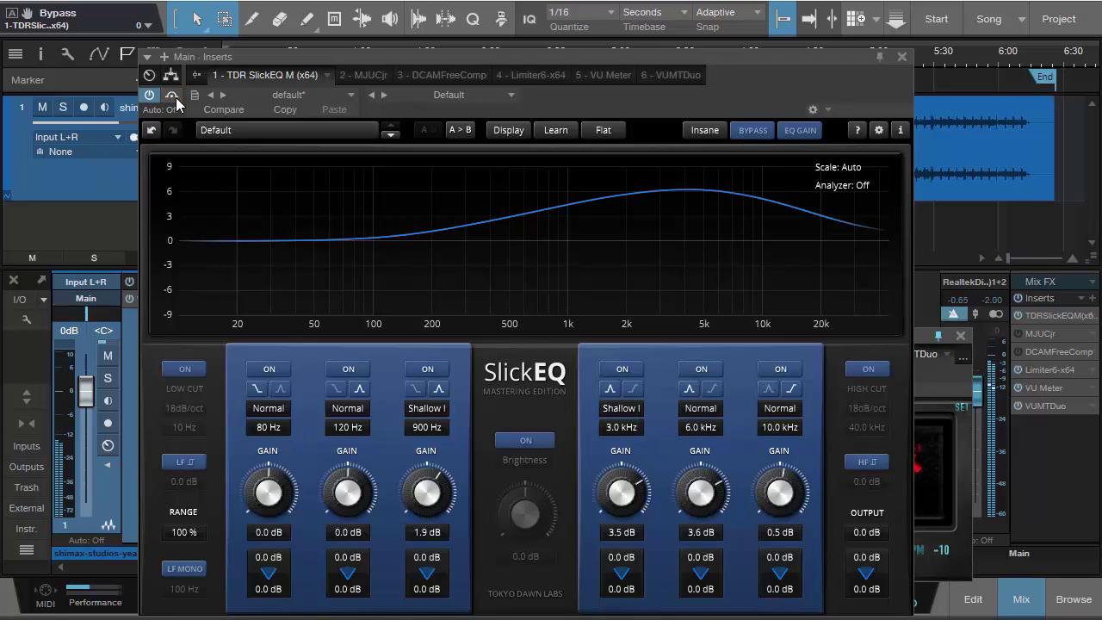
left_click(175, 97)
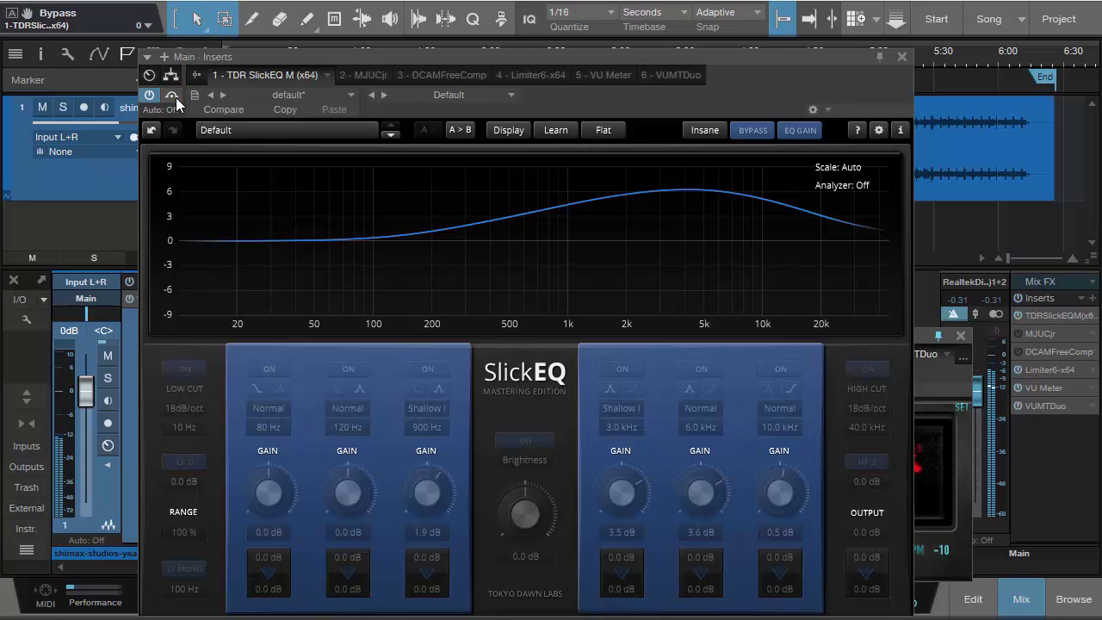
left_click(176, 97)
Set the first band to 60 Hz with 1.3 dB gain, cut the second band by 1.0 dB and compare against bypass
left_click_drag(318, 465, 269, 484)
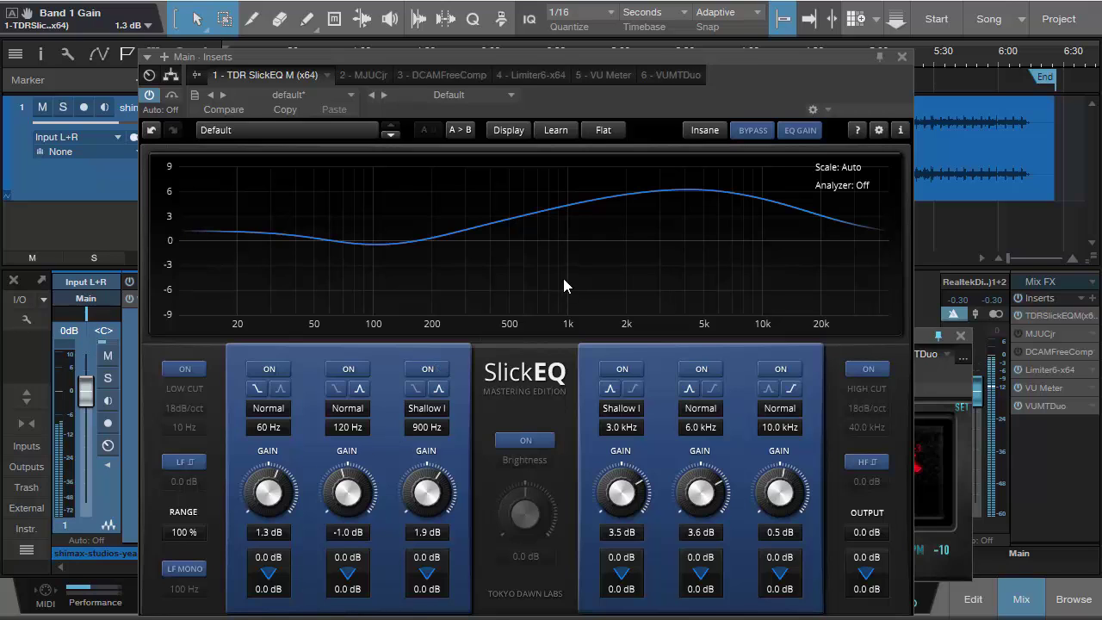
left_click(172, 95)
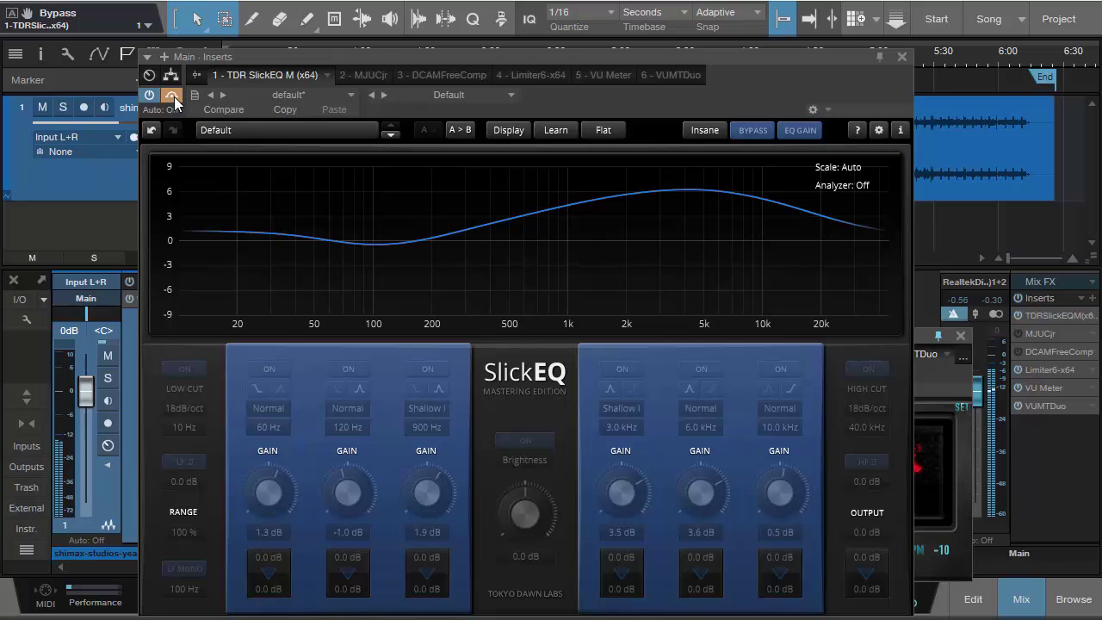
left_click(172, 96)
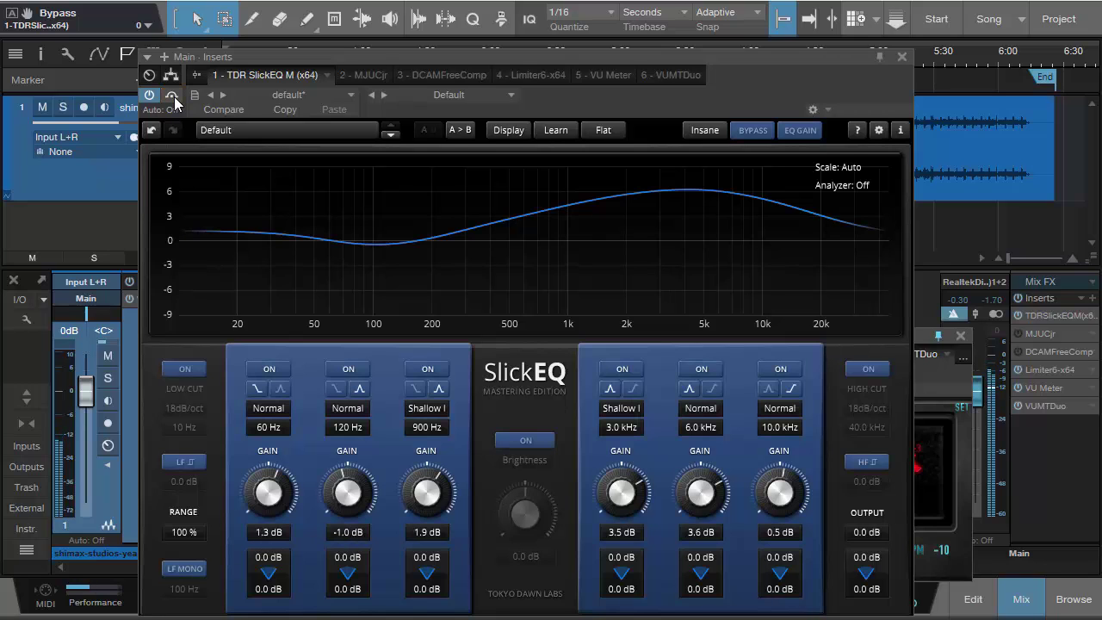
Compare the bypassed and active sound with the EQ's automatic gain compensation enabled, and switch the compensation back off
left_click(792, 131)
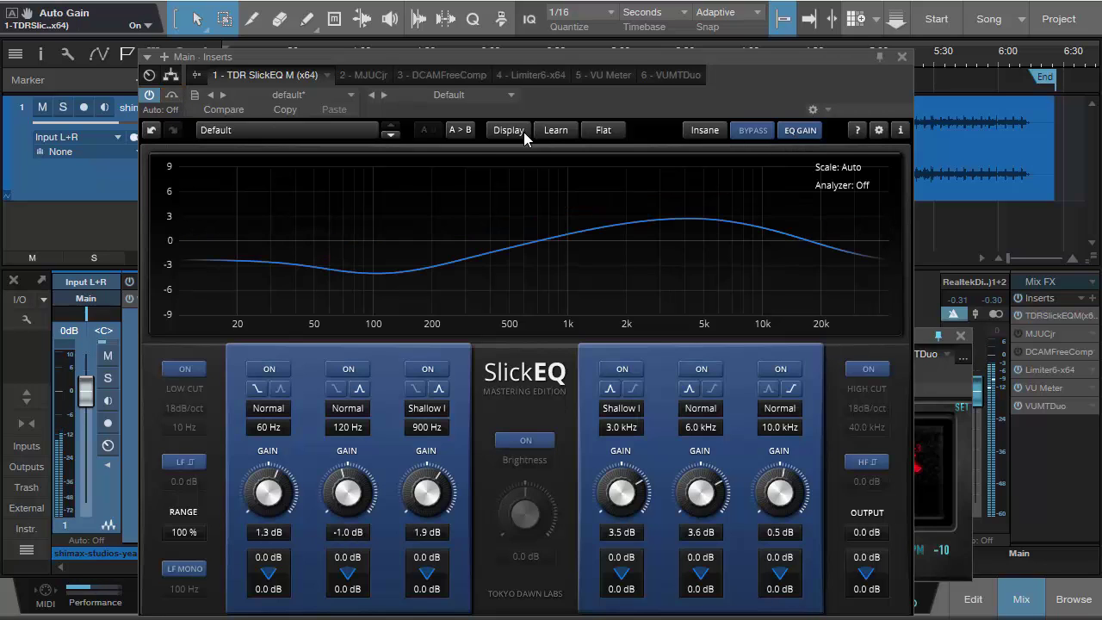
left_click(170, 96)
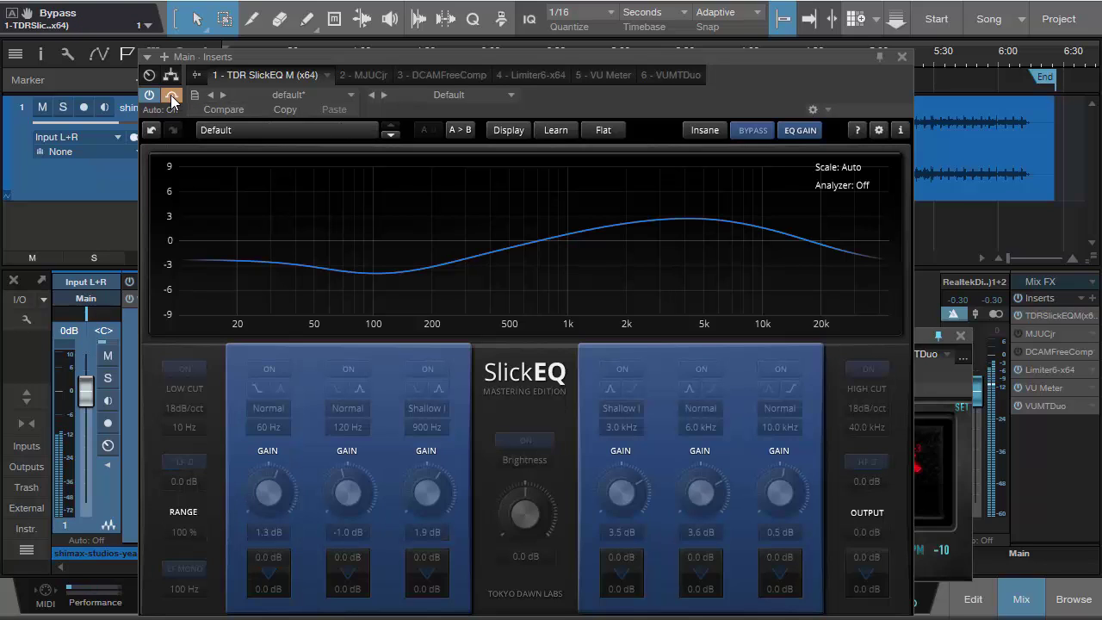
left_click(171, 95)
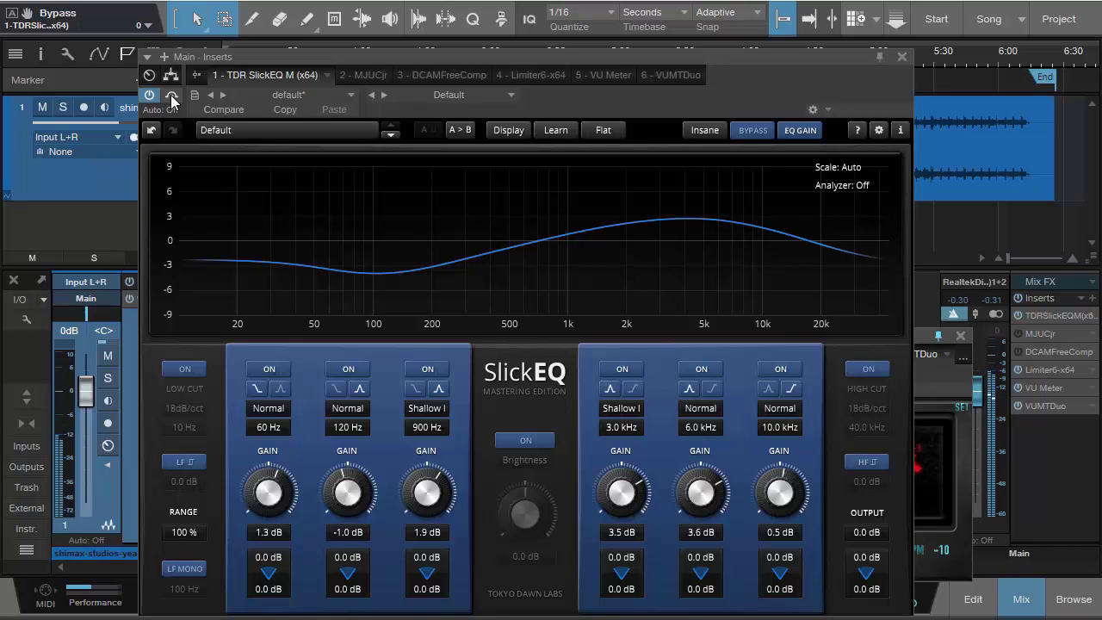
left_click(170, 94)
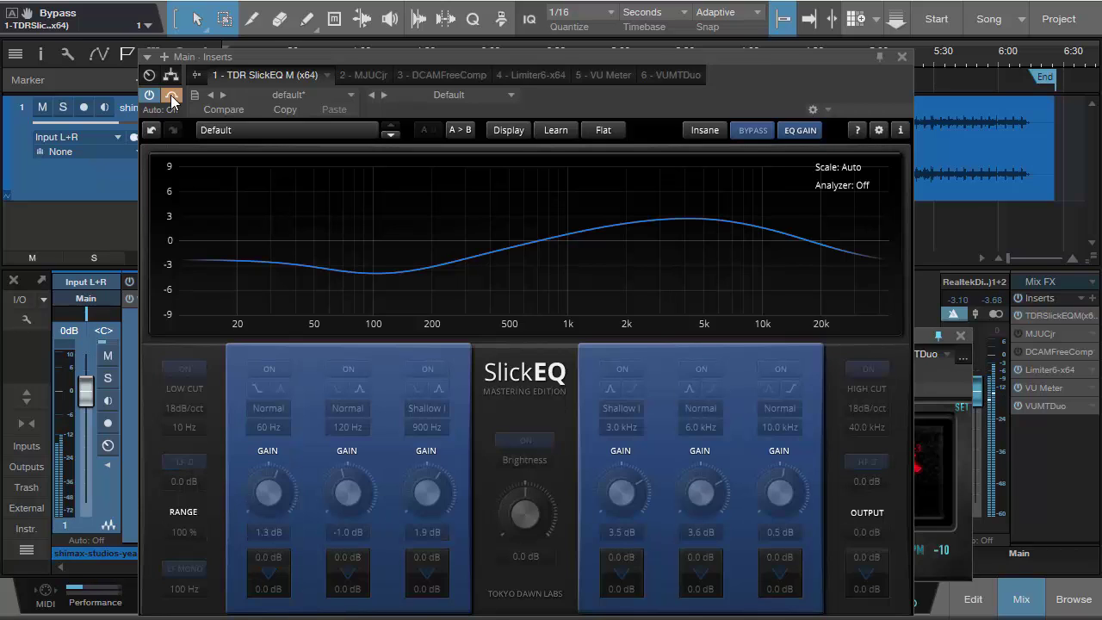
left_click(171, 95)
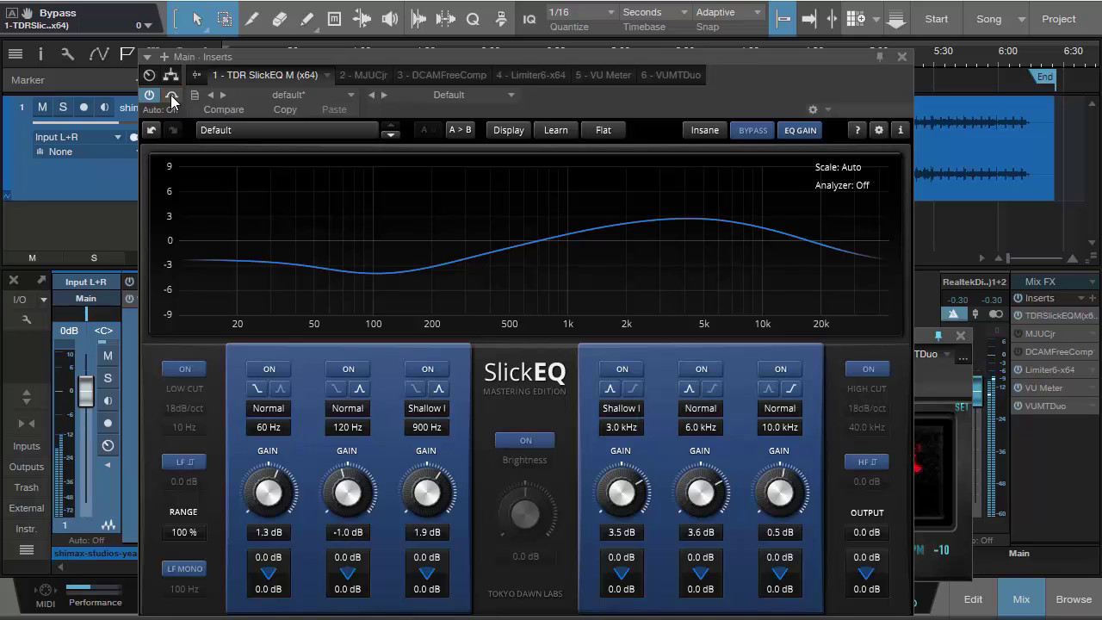
left_click(799, 131)
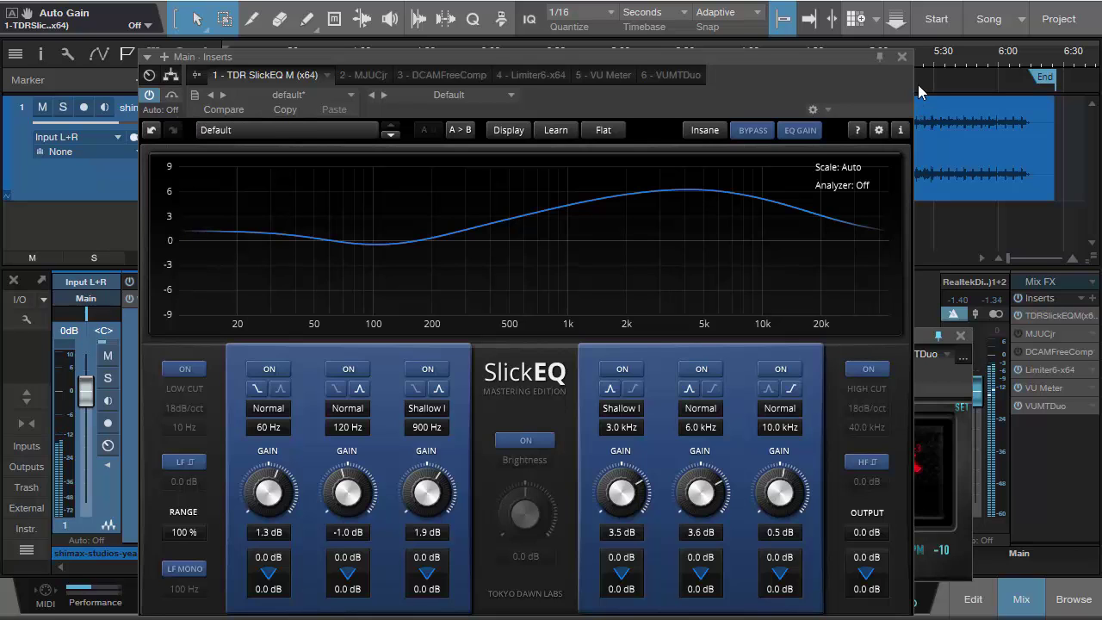
left_click_drag(698, 100, 750, 37)
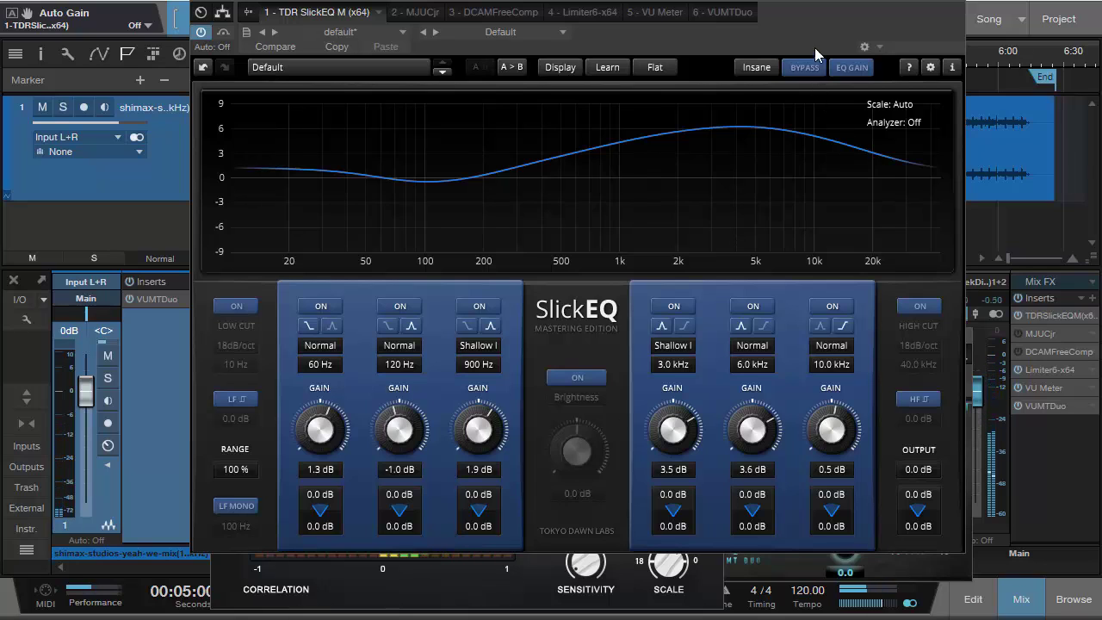
left_click_drag(814, 27, 777, 50)
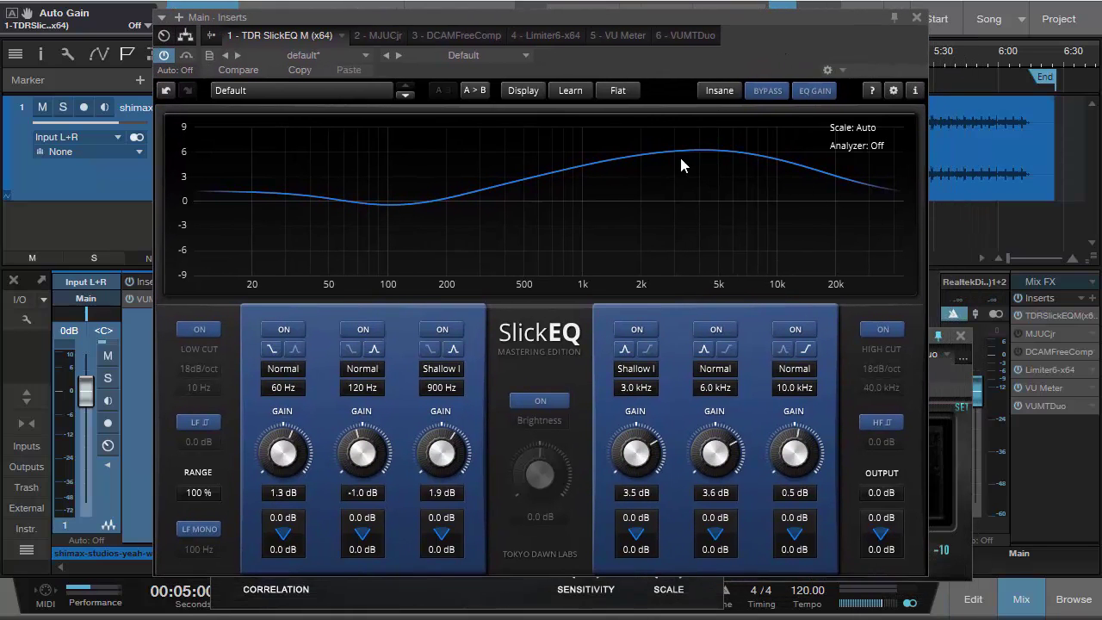
left_click_drag(737, 56, 743, 59)
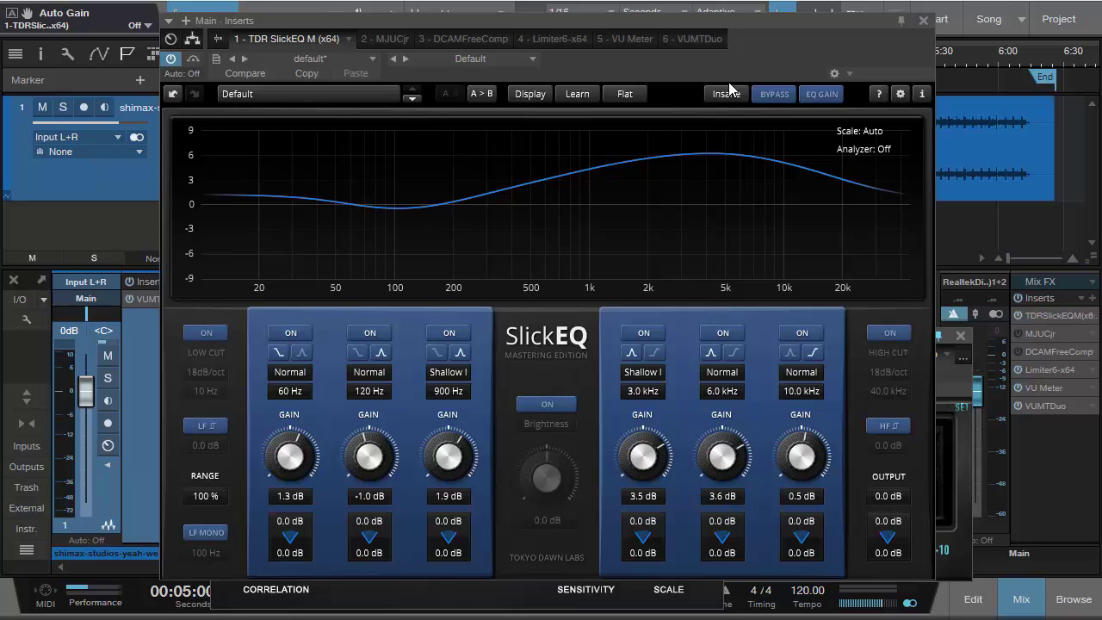
left_click_drag(757, 62, 733, 298)
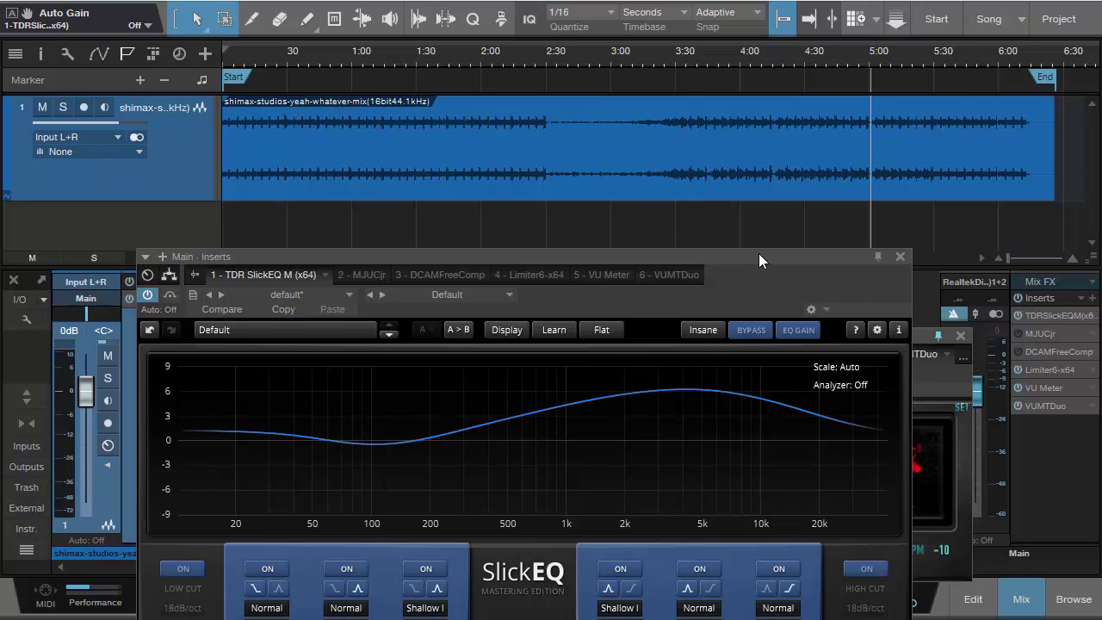
left_click_drag(758, 253, 765, 50)
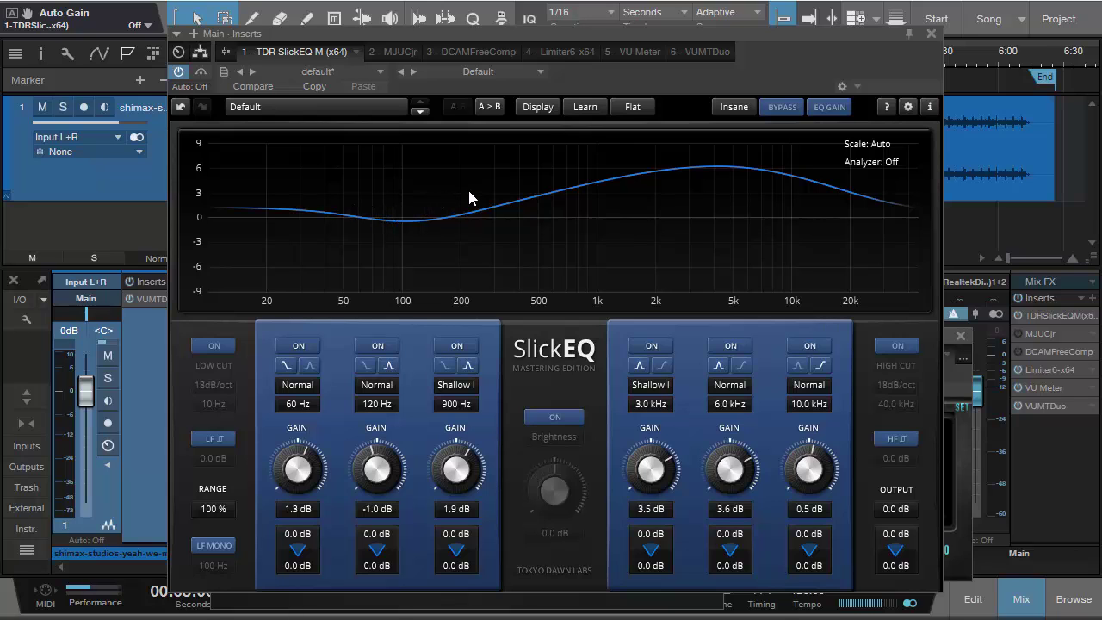
Hide SlickEQ M's frequency response graph and close the EQ window
left_click(540, 109)
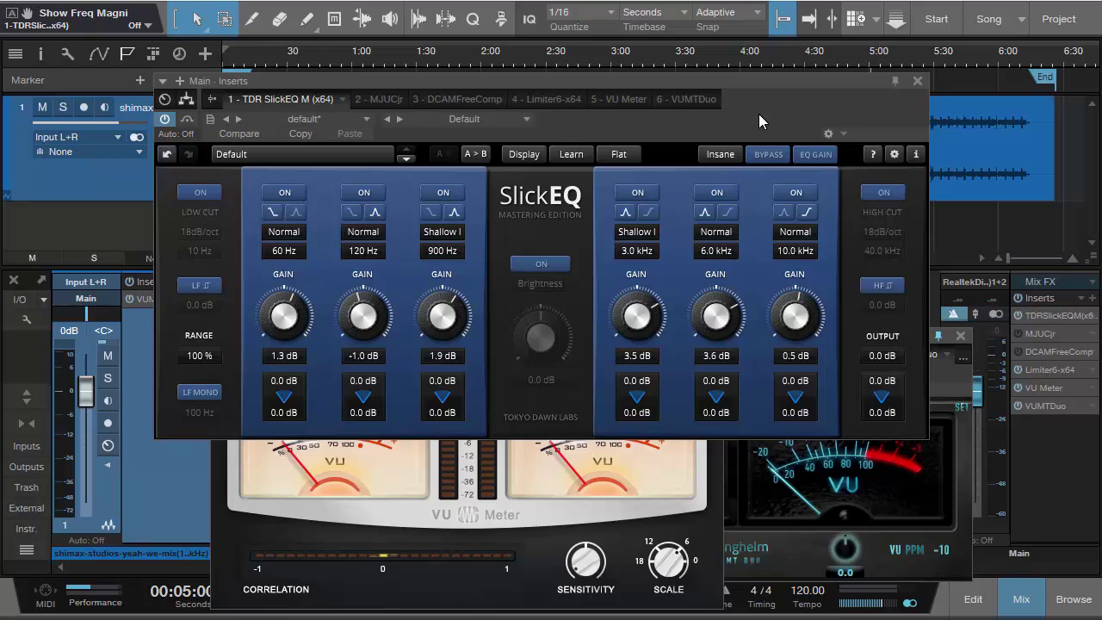
left_click_drag(770, 88, 766, 179)
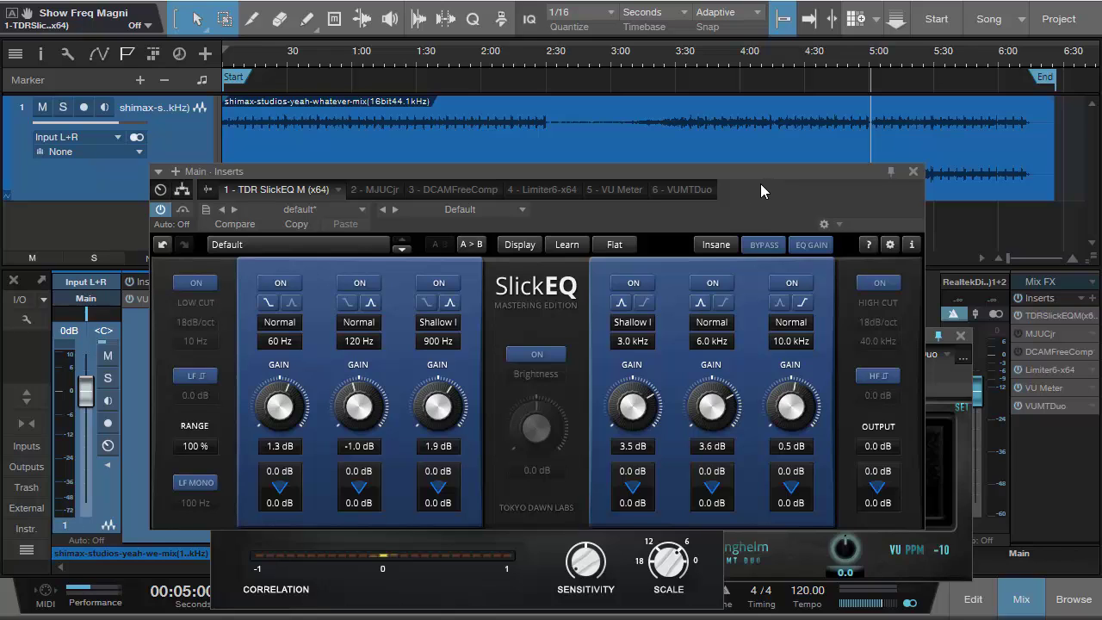
left_click_drag(757, 180, 703, 139)
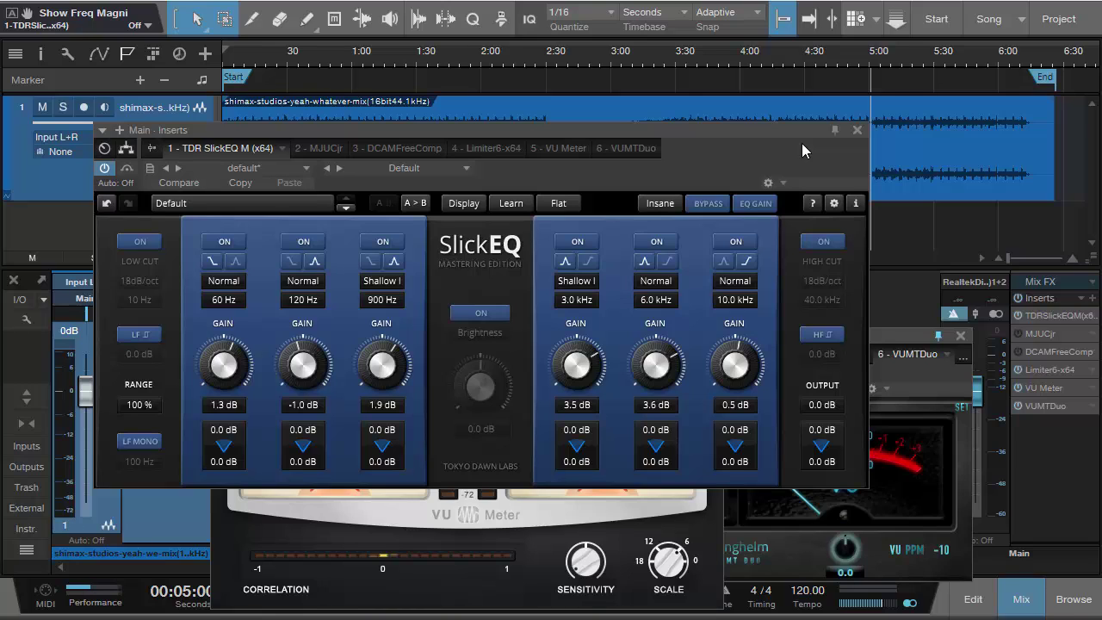
left_click(857, 130)
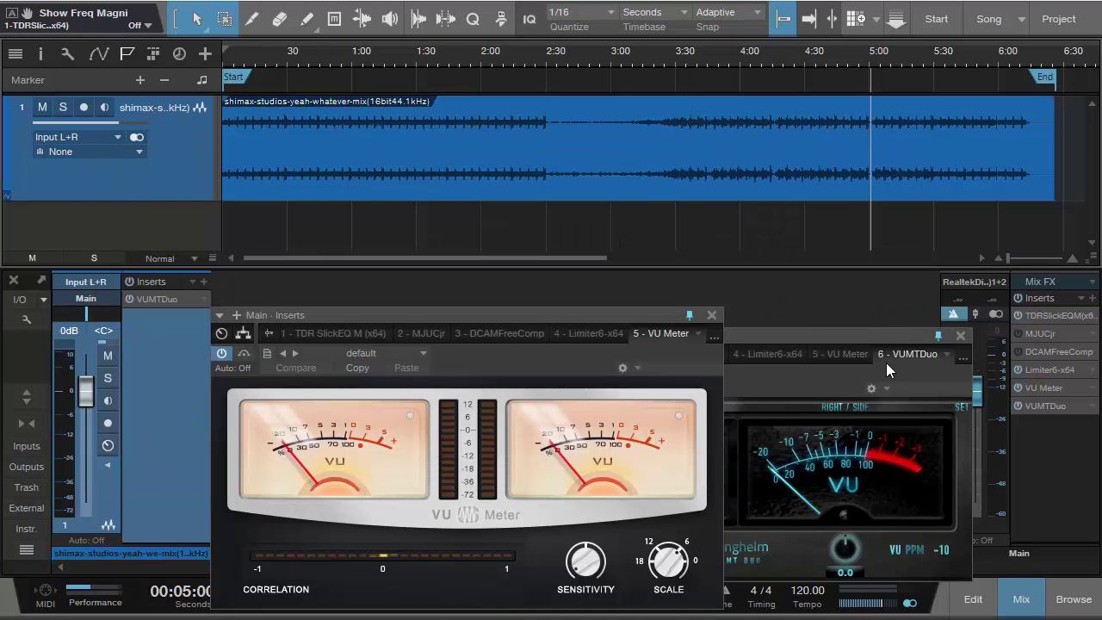
Open the MJUCjr compressor, play the song from about 3:45 and set Compress to 8.5 dB
left_click(1040, 335)
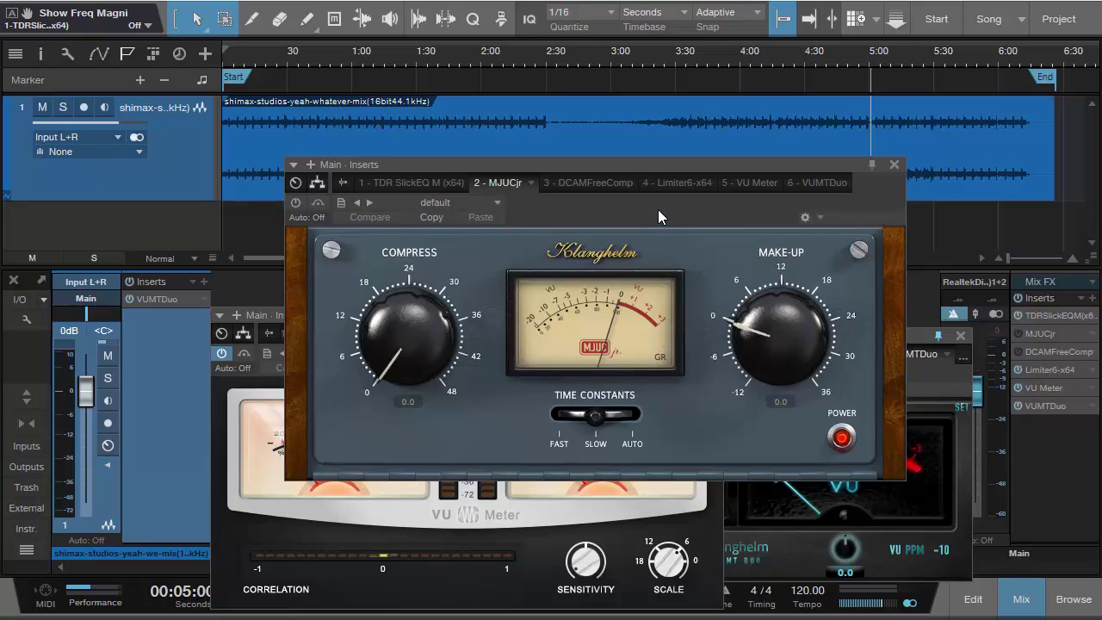
left_click_drag(657, 216, 631, 244)
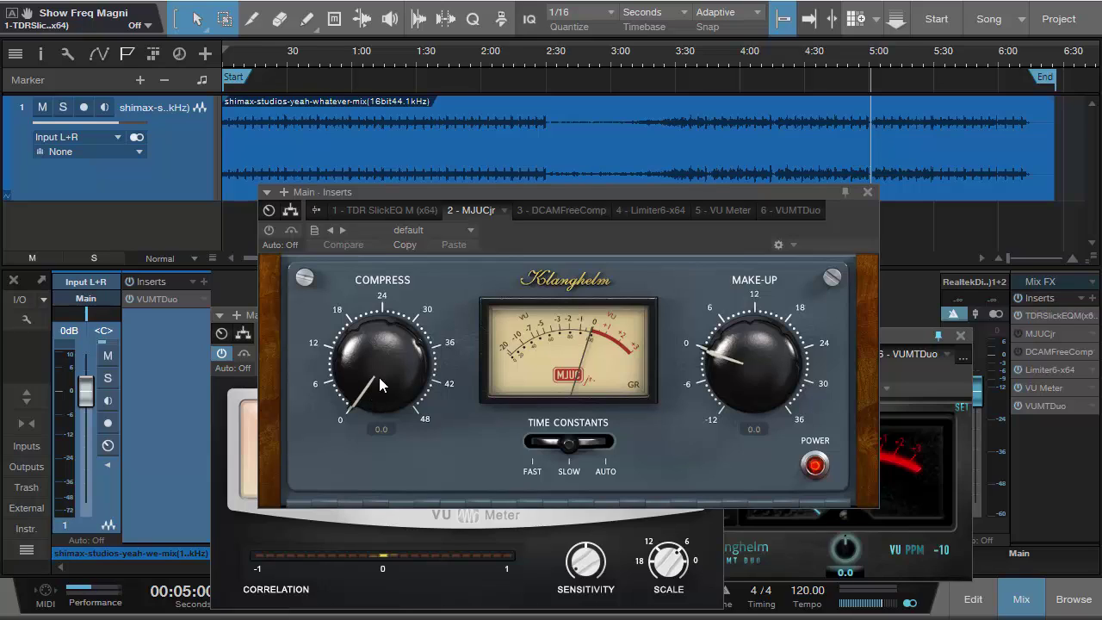
left_click(712, 56)
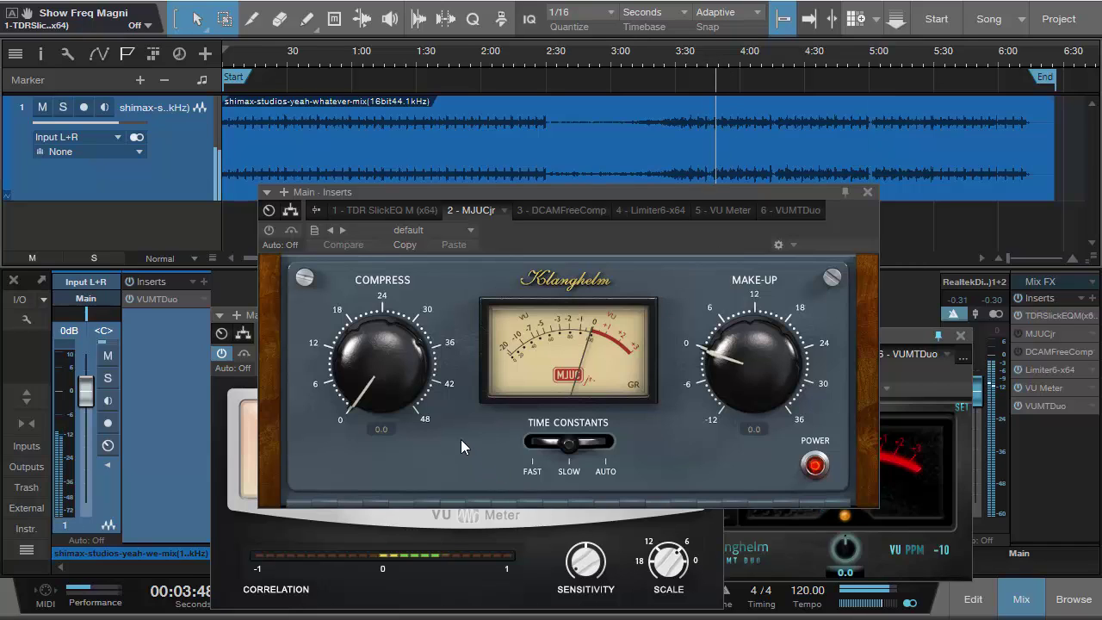
left_click_drag(386, 360, 387, 307)
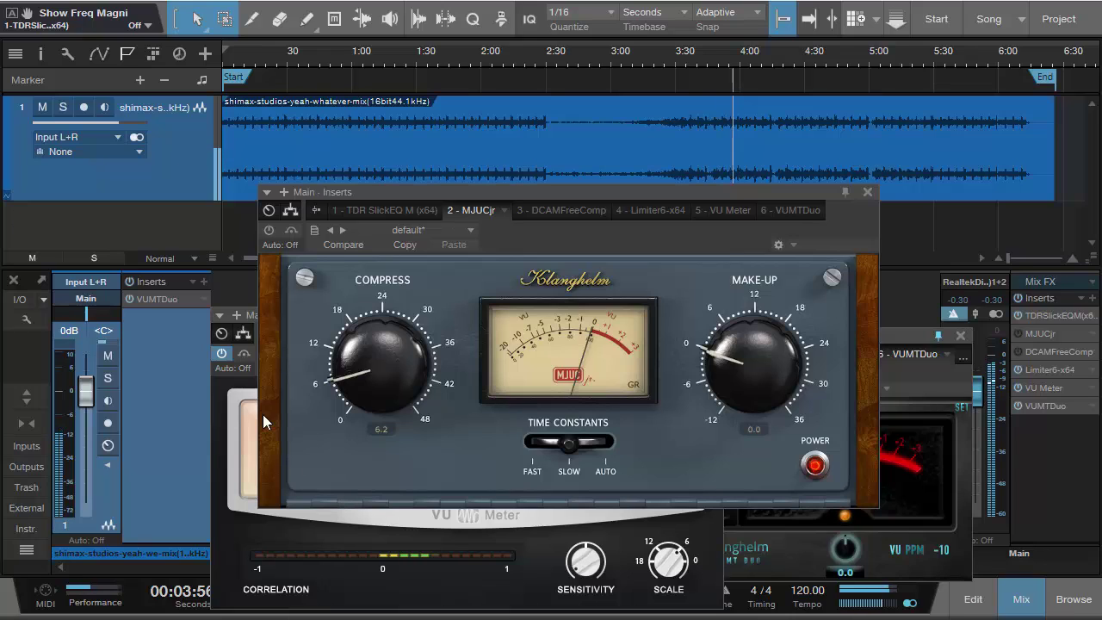
left_click_drag(367, 368, 368, 352)
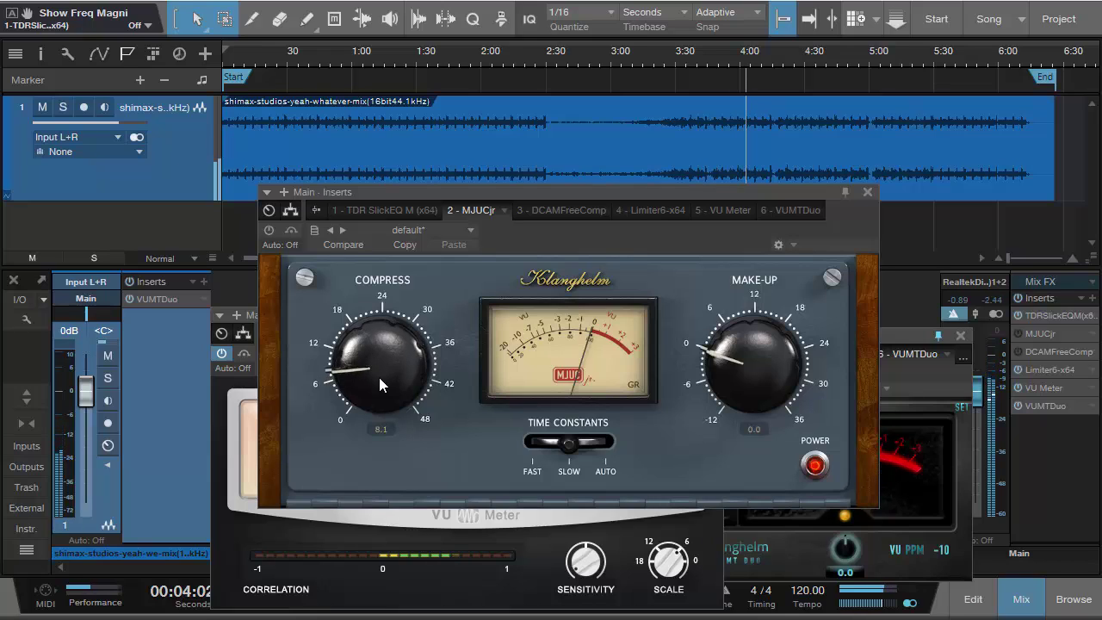
left_click_drag(377, 376, 375, 372)
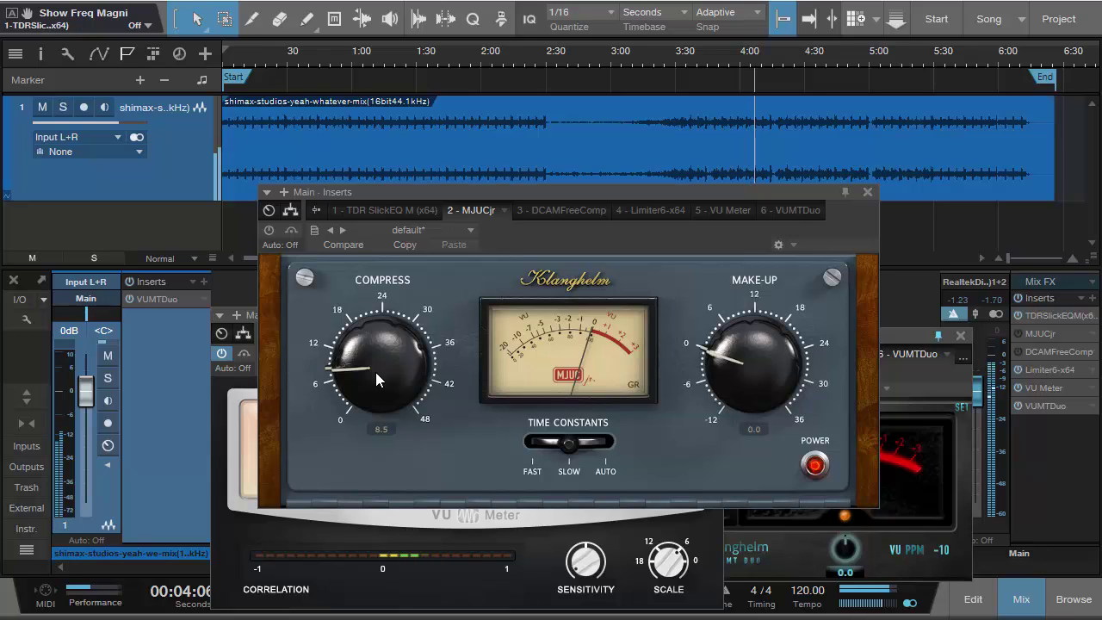
Activate the MJUCjr insert and compare the sound with the compressor's own power off and on
left_click(814, 465)
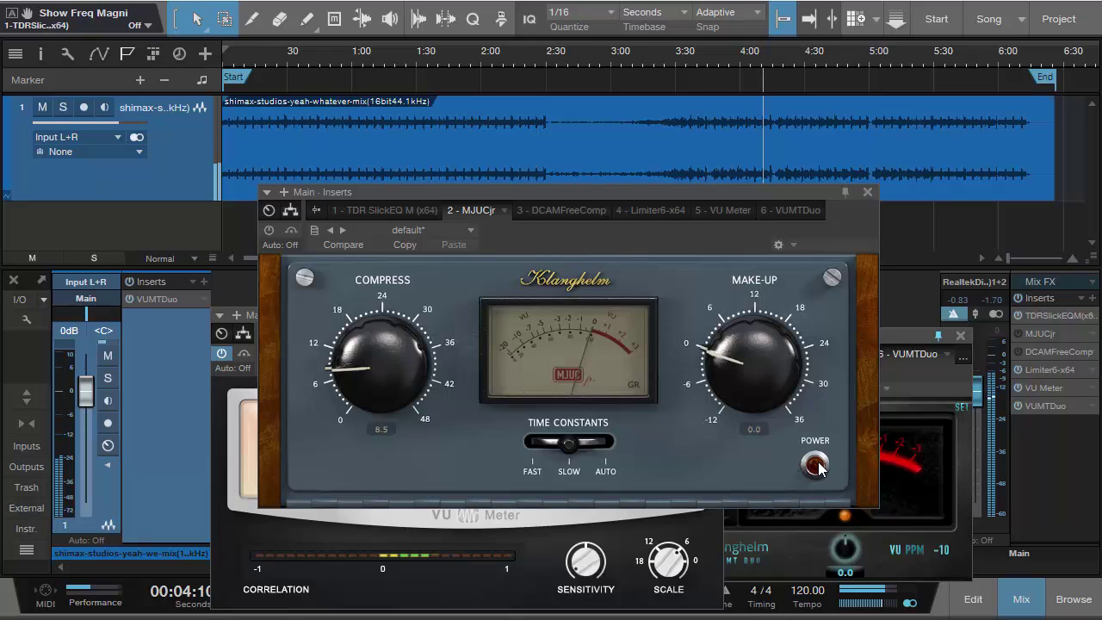
left_click(269, 230)
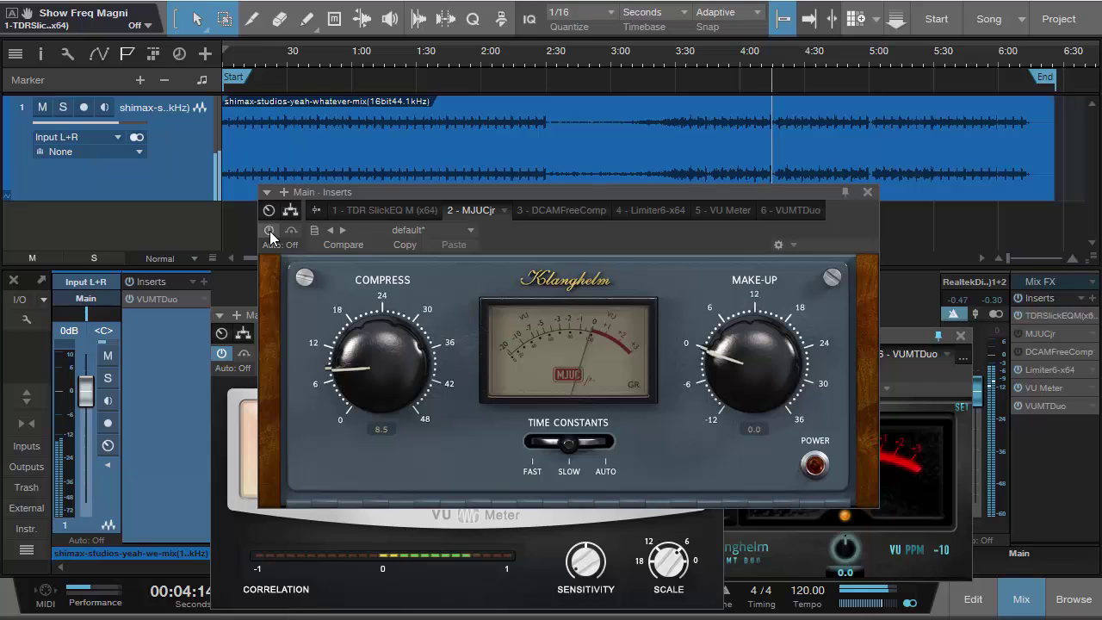
left_click(814, 466)
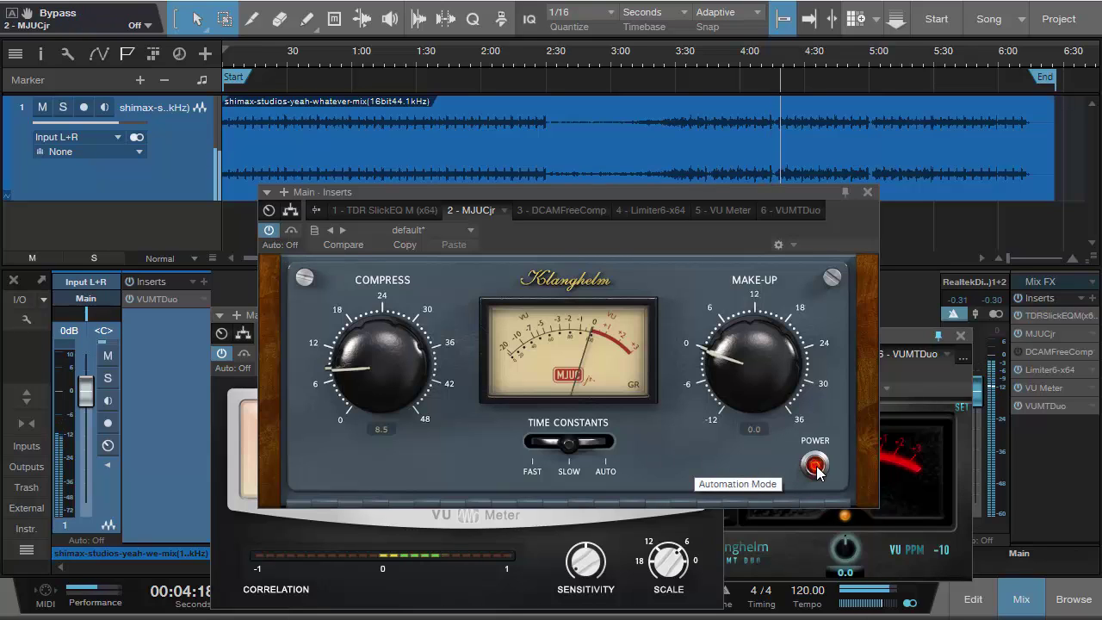
left_click(814, 466)
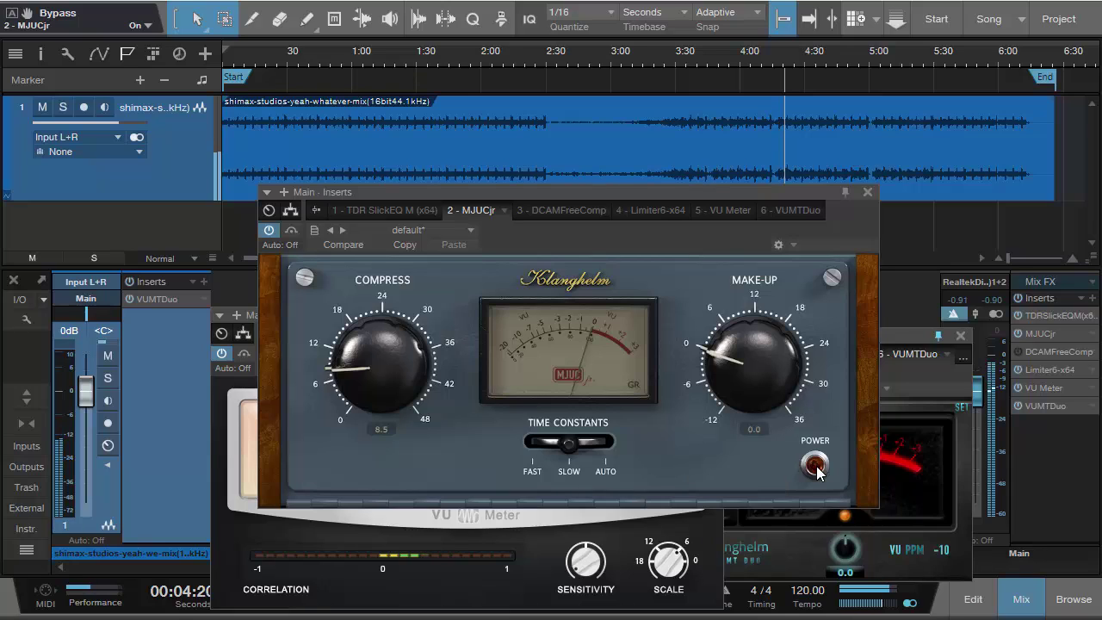
left_click(814, 466)
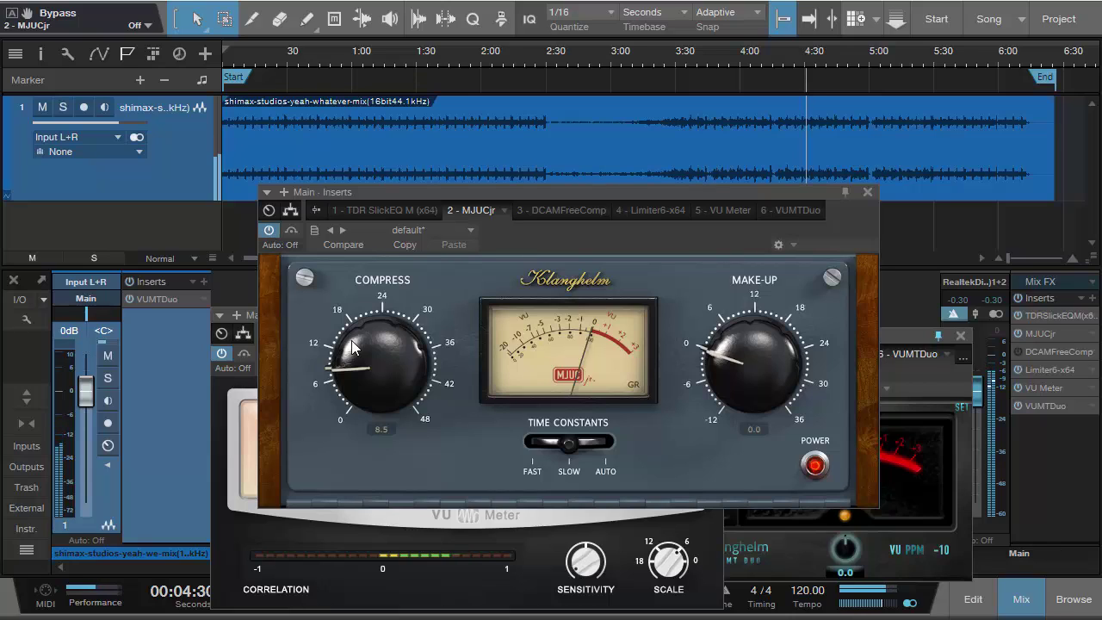
Set MJUCjr's Compress to 8.8 dB and compare the bypassed and active sound before closing its window
left_click_drag(357, 348, 359, 346)
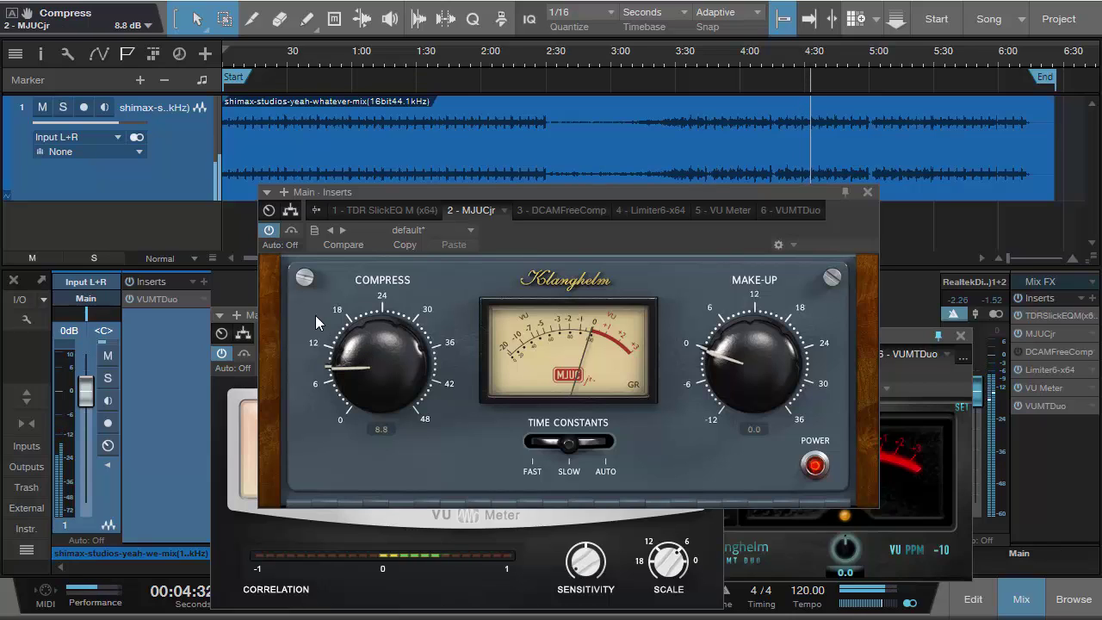
left_click(269, 231)
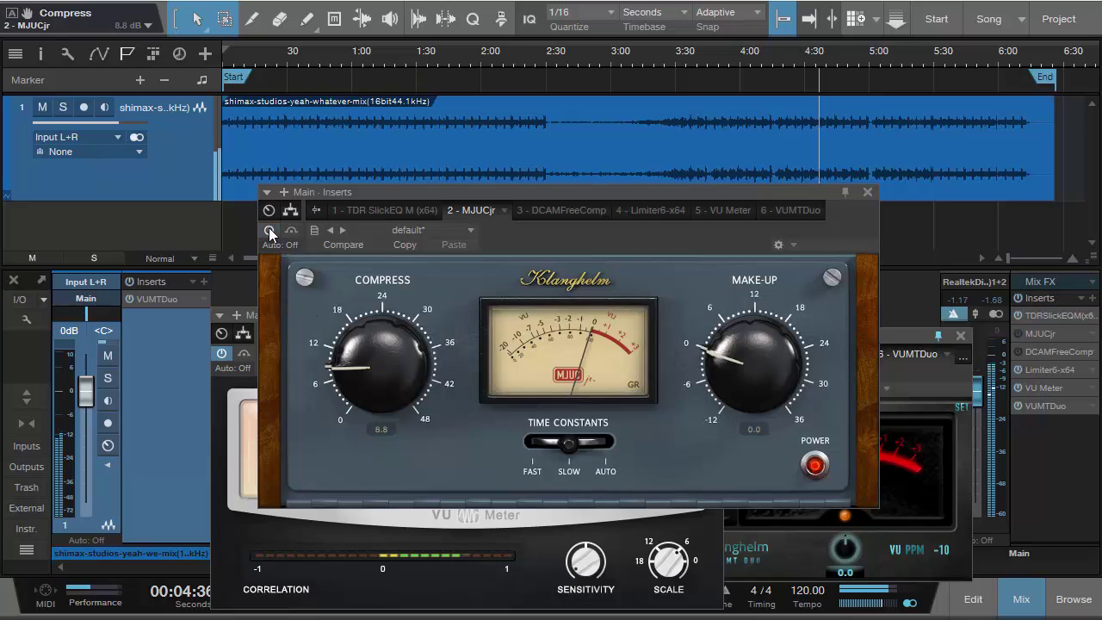
left_click(269, 230)
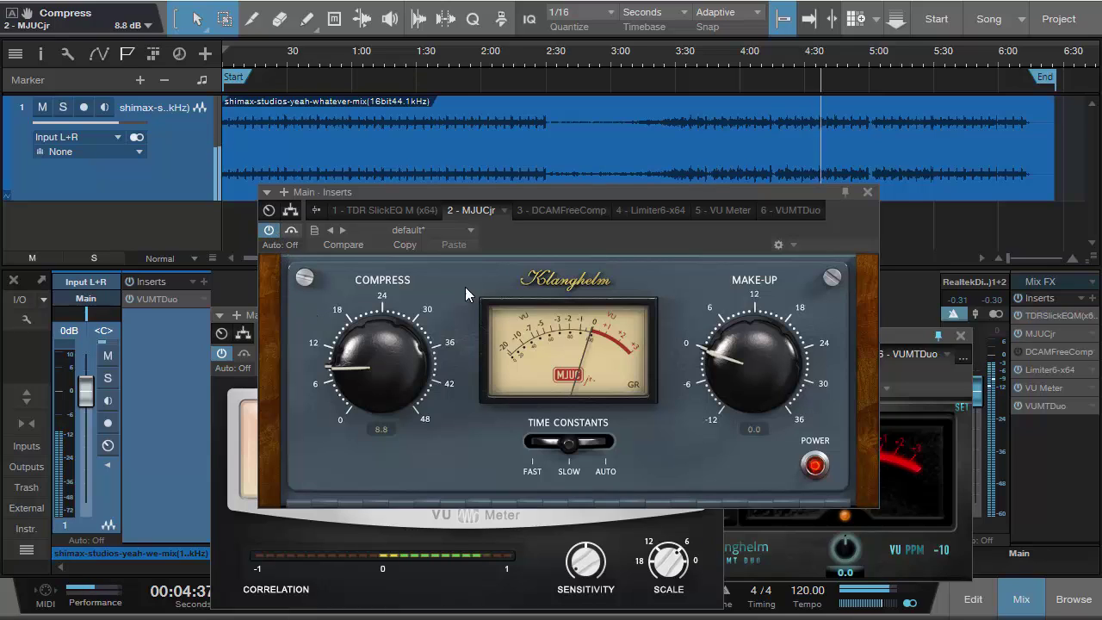
left_click(867, 192)
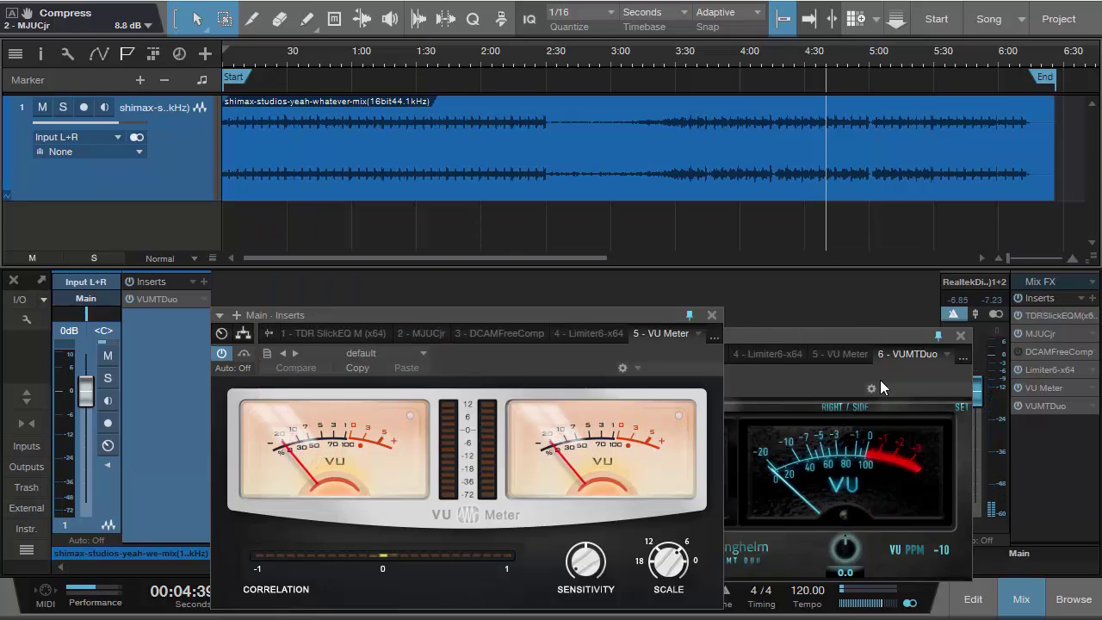
Open the DCAMFreeComp compressor on the Main bus and activate its insert
double_click(1030, 352)
left_click_drag(539, 145, 642, 208)
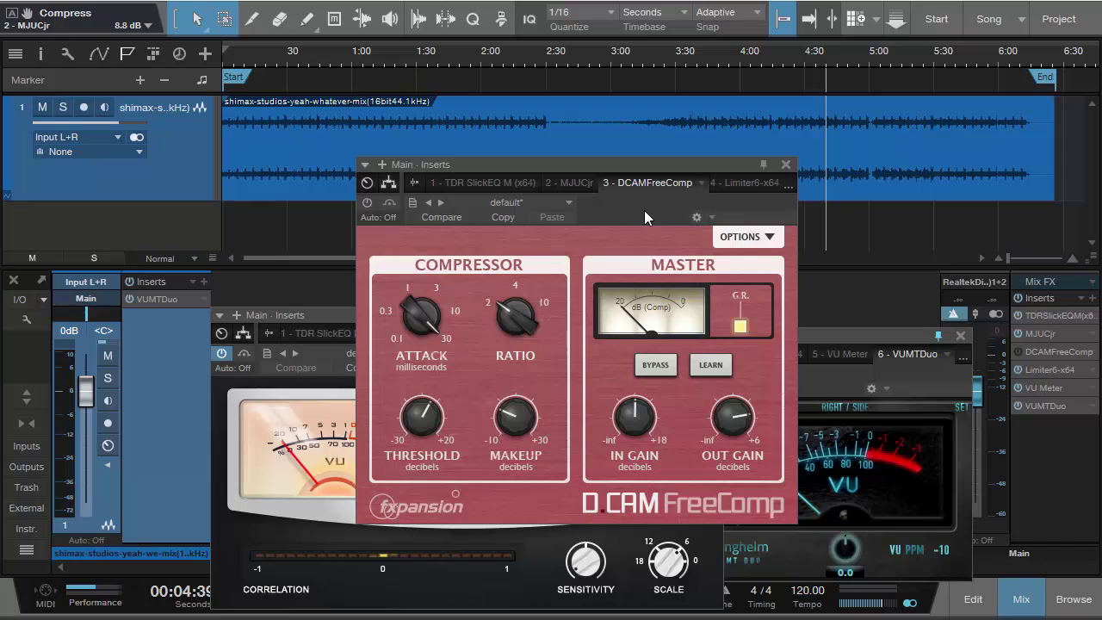
left_click_drag(638, 212, 600, 213)
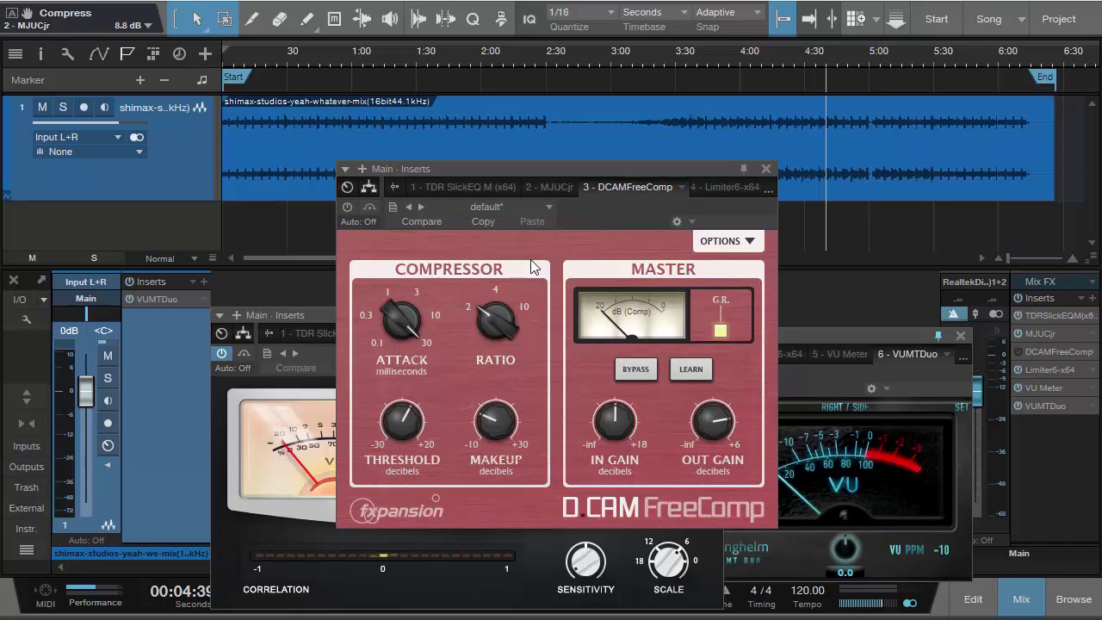
left_click_drag(407, 313, 408, 281)
left_click(347, 206)
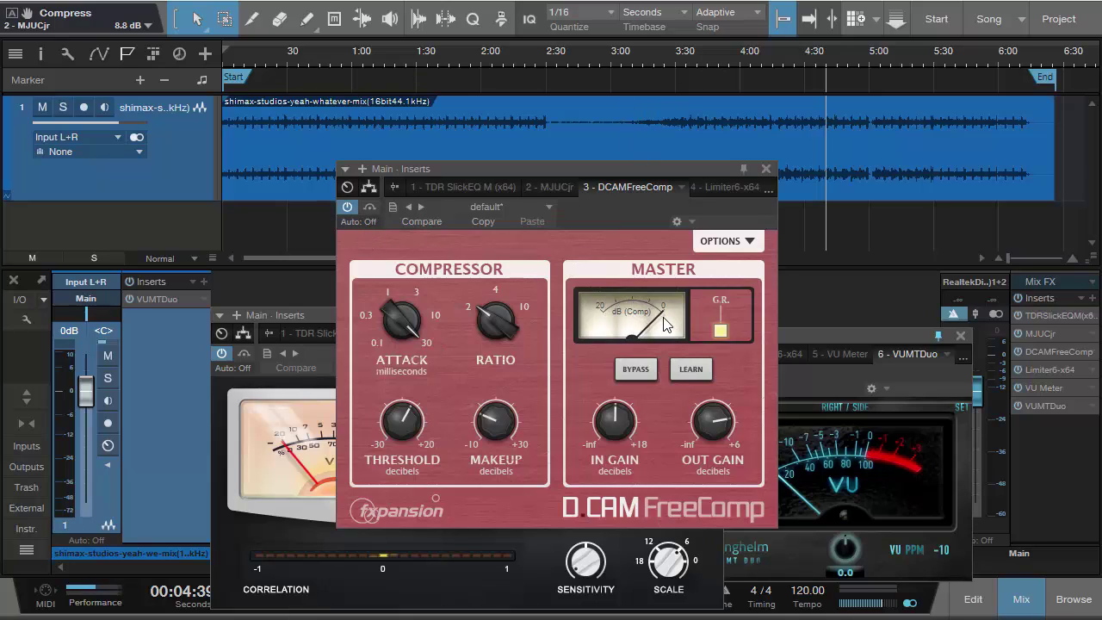
Play the song from about 3:50 and set DCAMFreeComp's makeup gain to 0.40 dB
left_click(720, 60)
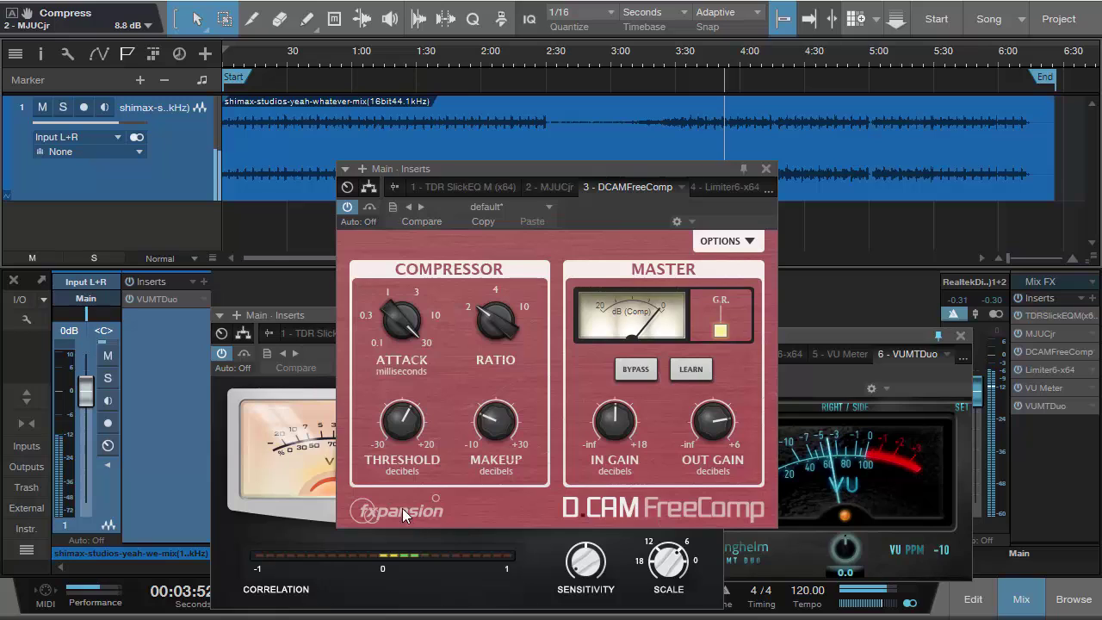
mouse_move(493, 429)
scroll(493, 428, "up", 1)
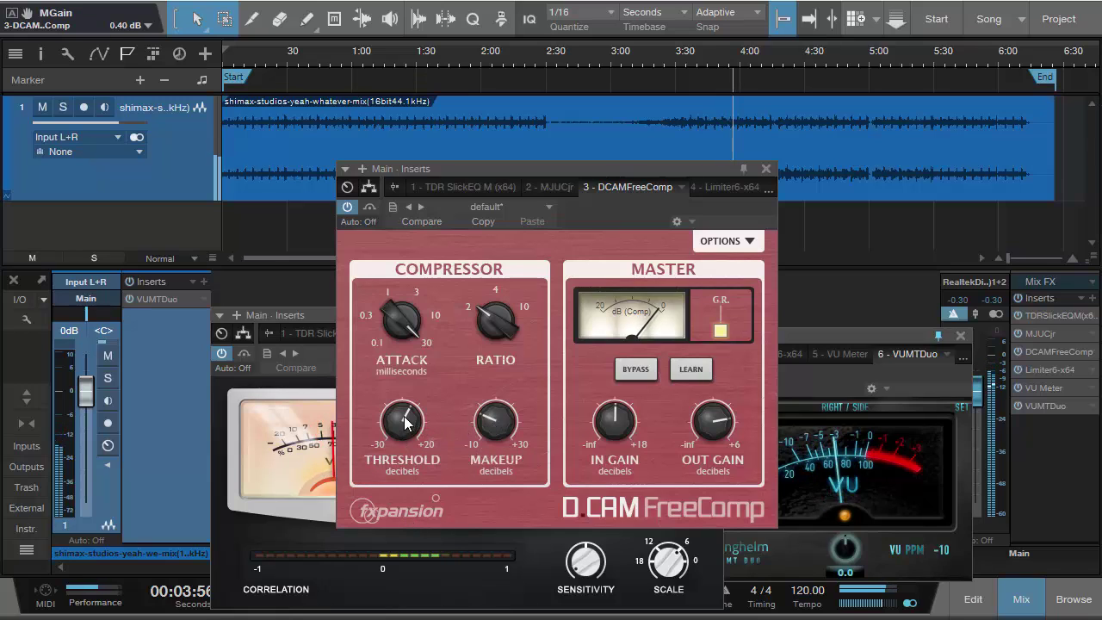
Set DCAMFreeComp's threshold to 1.50 dB, checking the song from about 1:10 as well before closing the compressor
mouse_move(407, 420)
scroll(408, 420, "up", 5)
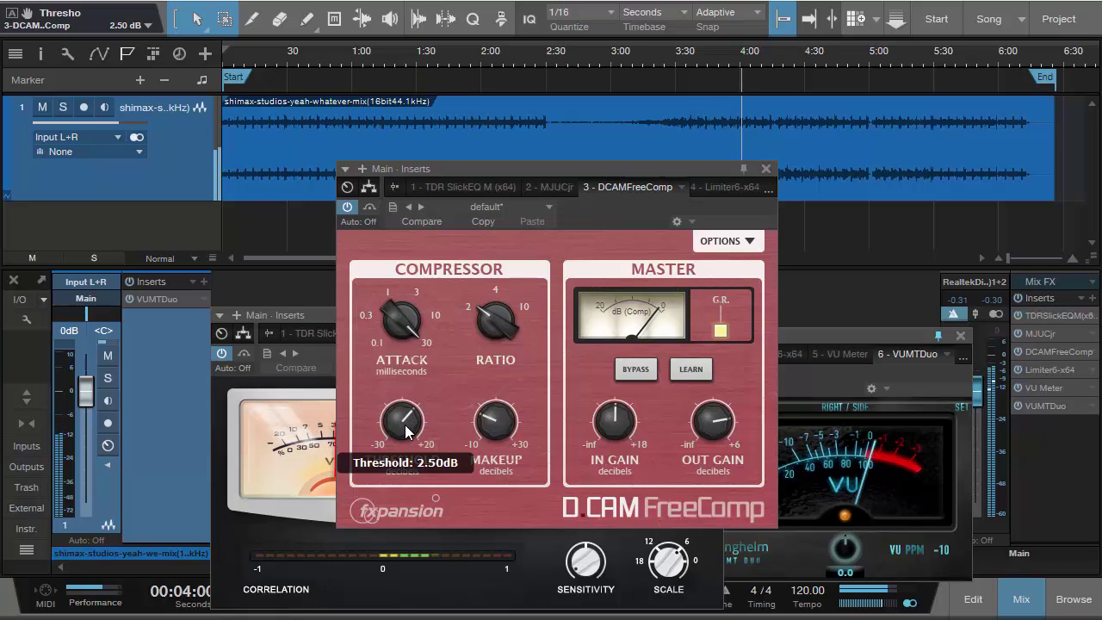
scroll(404, 422, "up", 8)
scroll(405, 422, "up", 1)
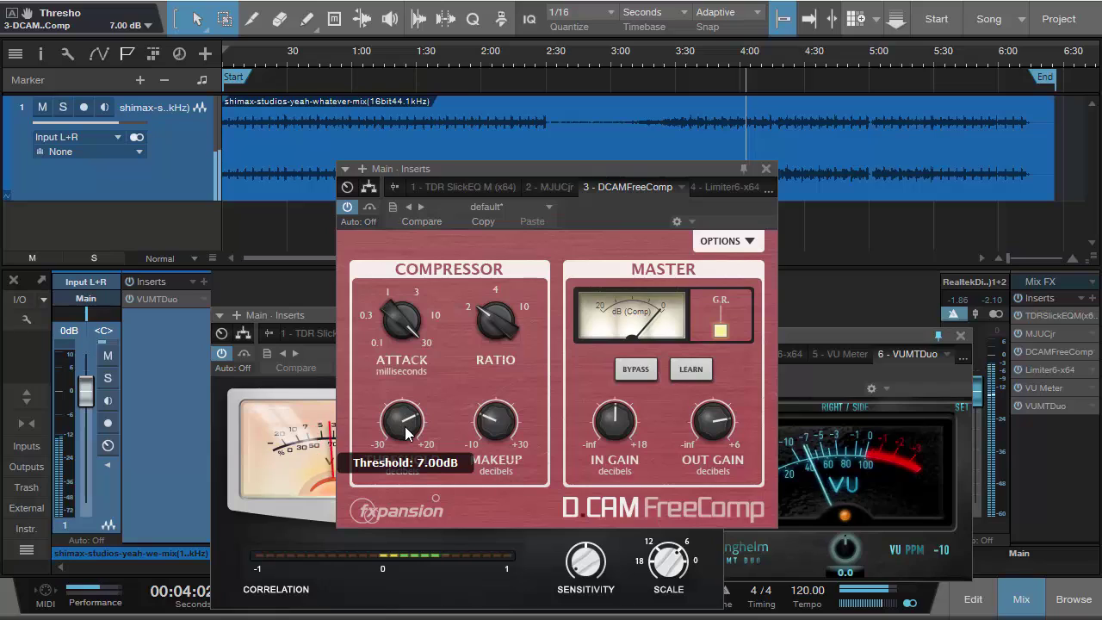
scroll(405, 426, "down", 7)
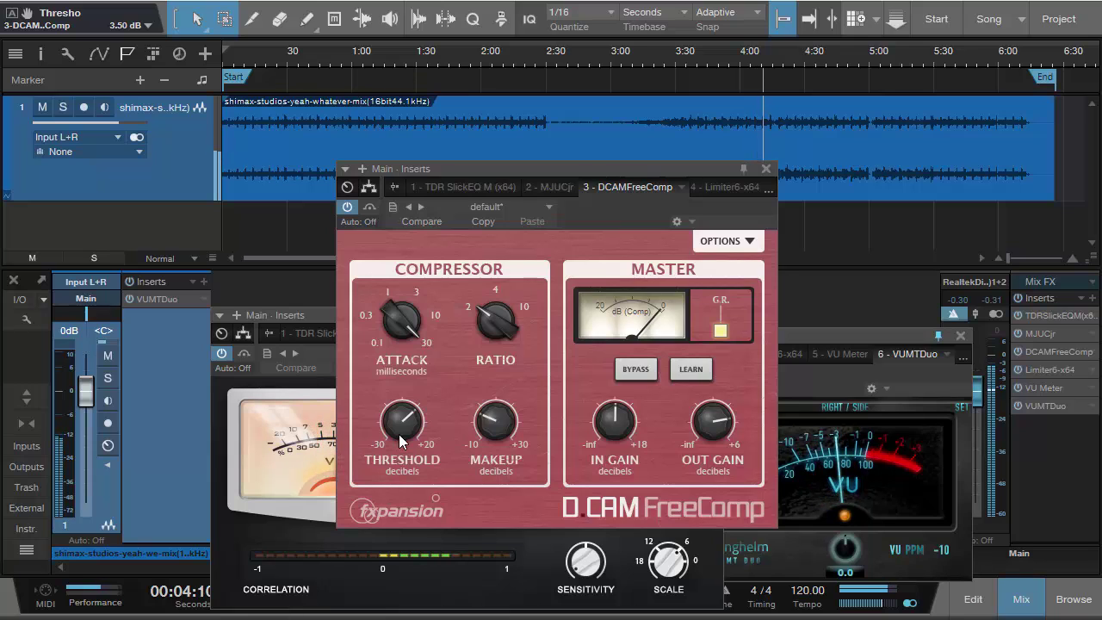
left_click_drag(398, 434, 396, 438)
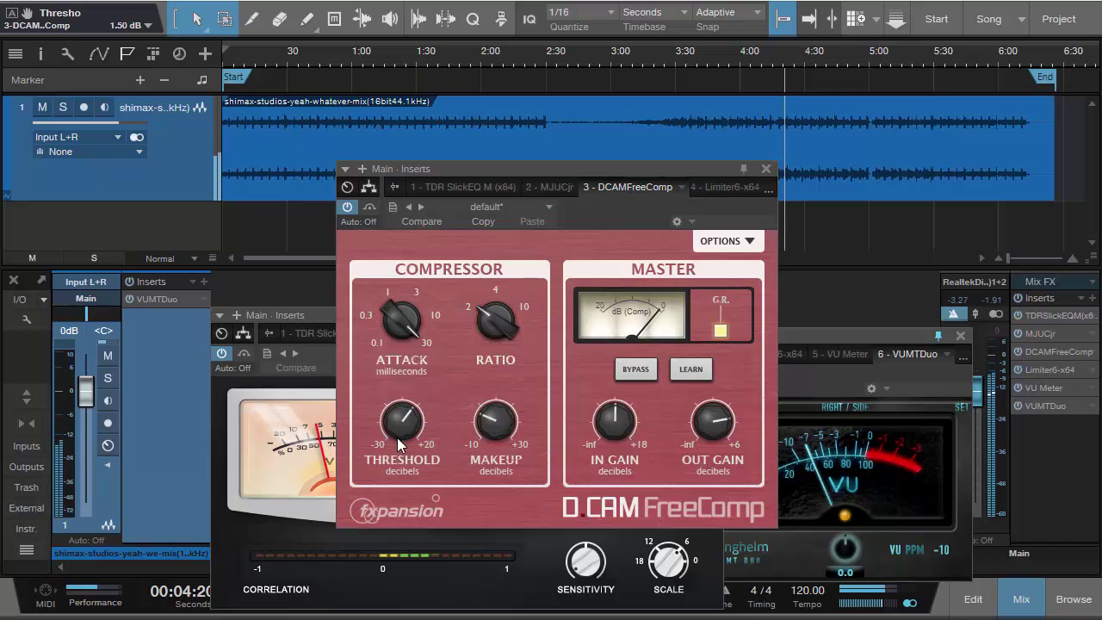
left_click(377, 71)
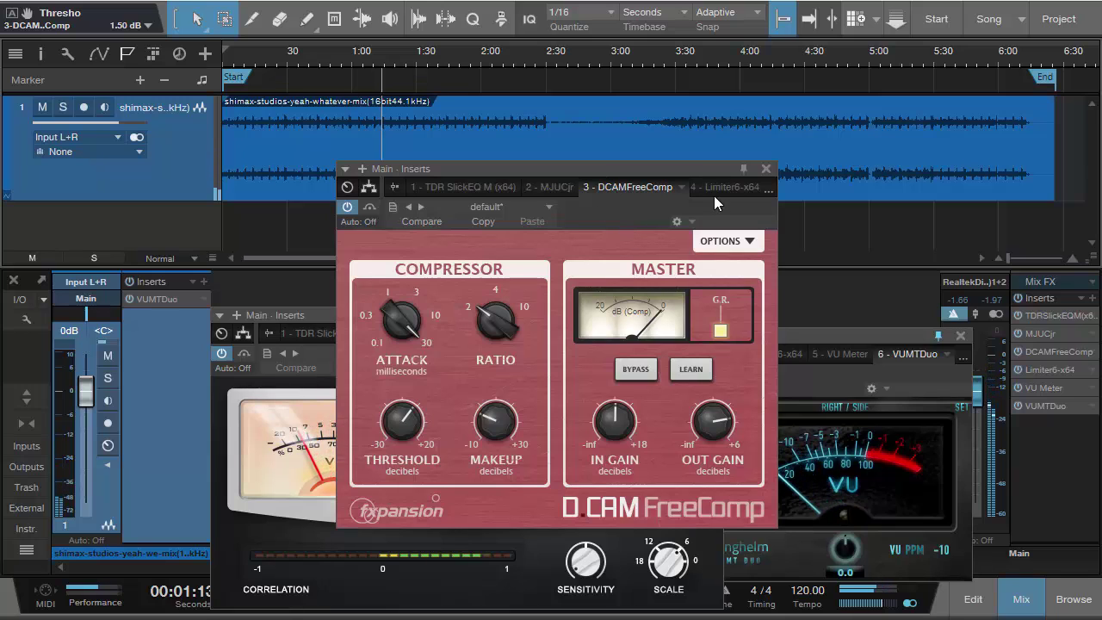
left_click(765, 169)
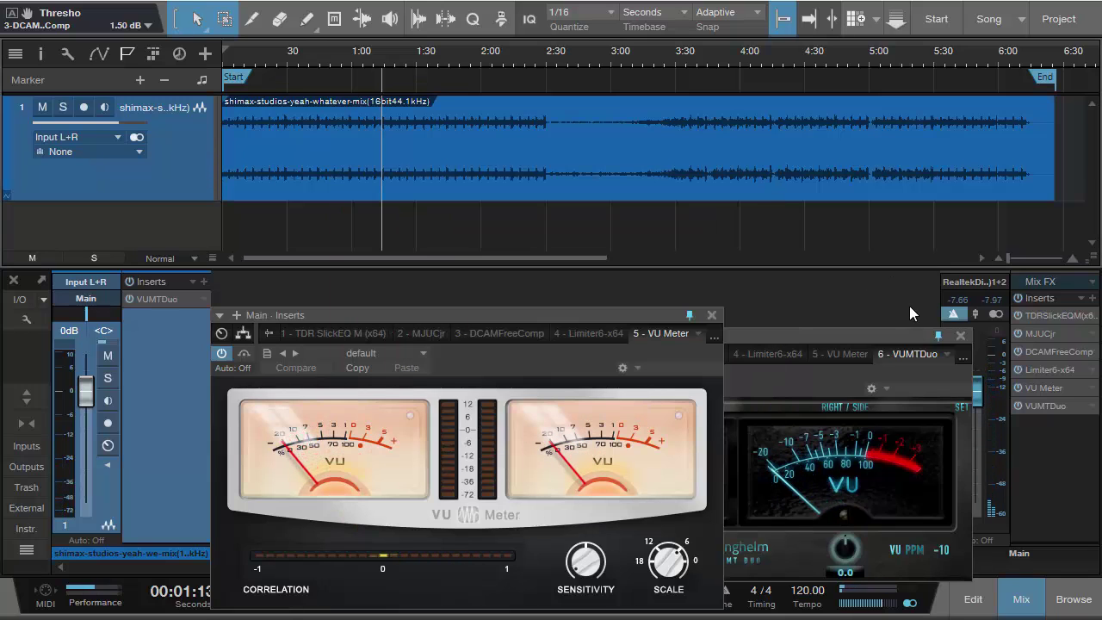
Open Limiter6 on the Main bus and arrange its window and the VU Meter side by side
left_click(1036, 368)
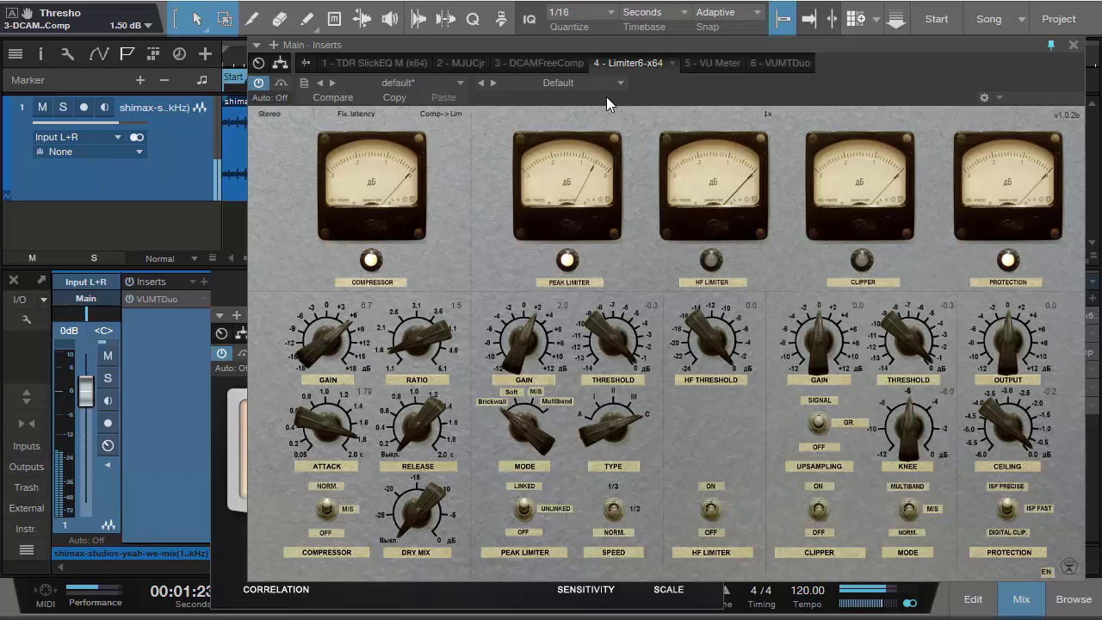
left_click_drag(684, 93, 929, 91)
left_click_drag(412, 318, 212, 302)
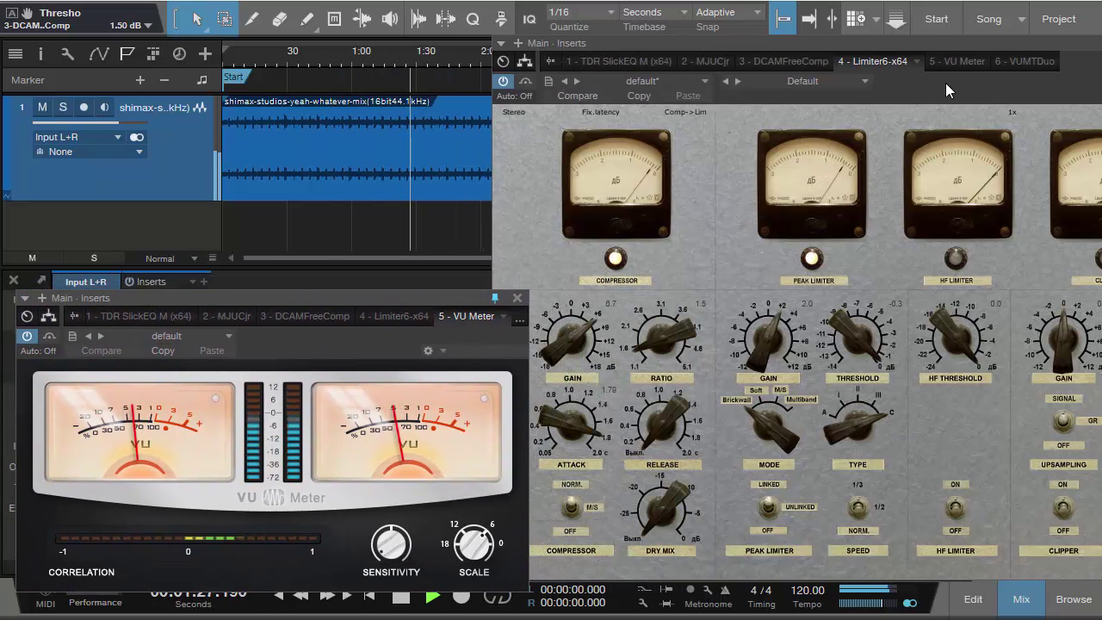
left_click_drag(947, 84, 997, 97)
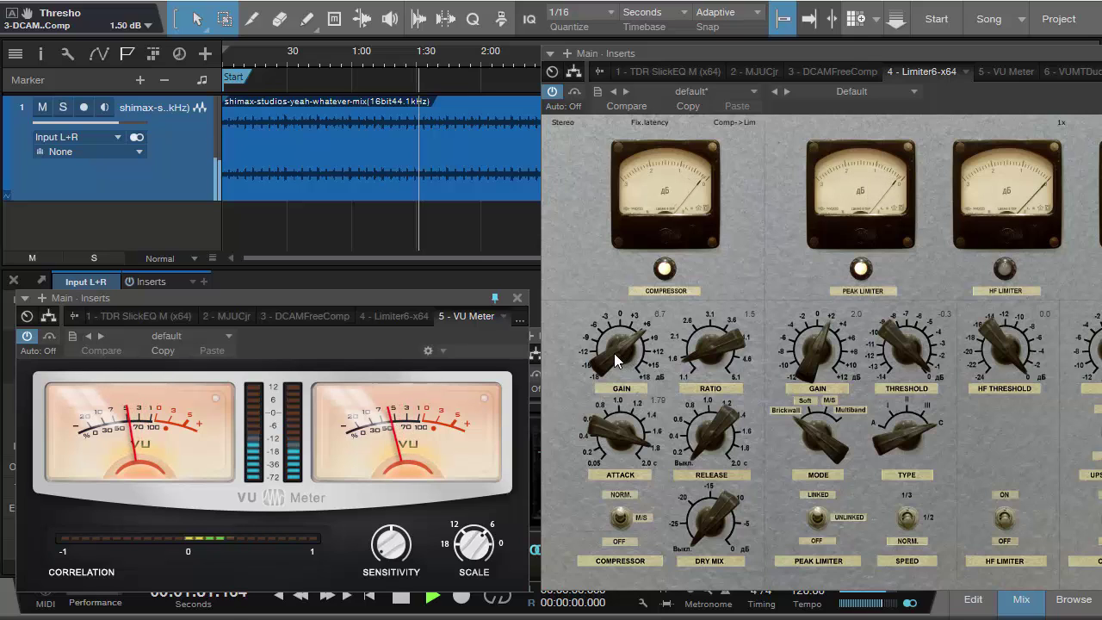
Set Limiter6's compressor gain to 8.6 dB and its peak limiter gain to 3.2 dB
left_click_drag(609, 352, 608, 341)
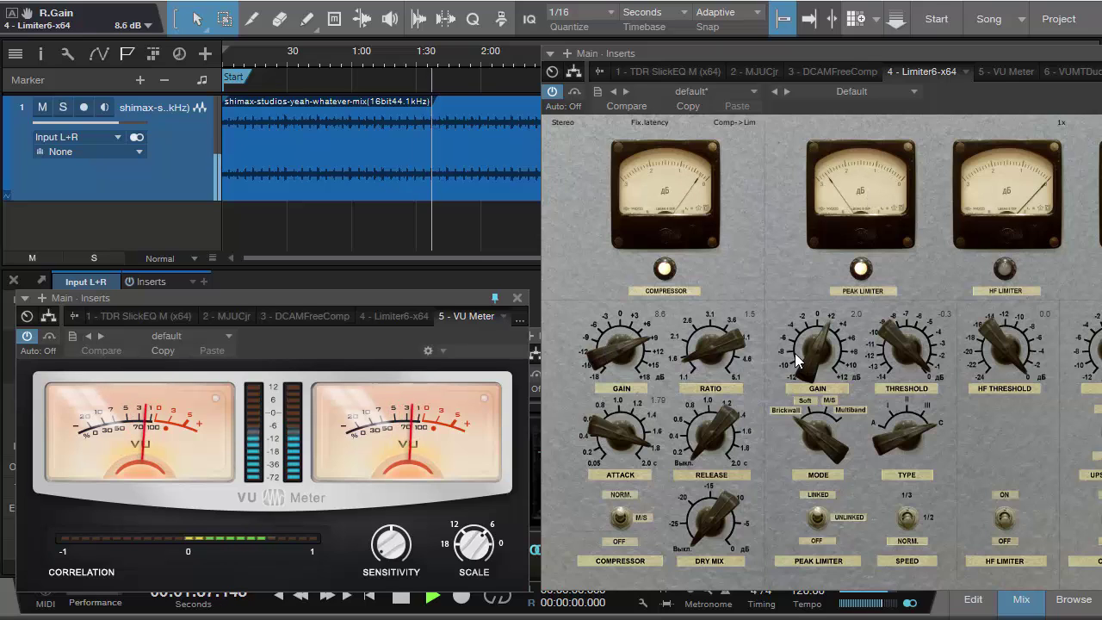
left_click_drag(812, 372, 810, 368)
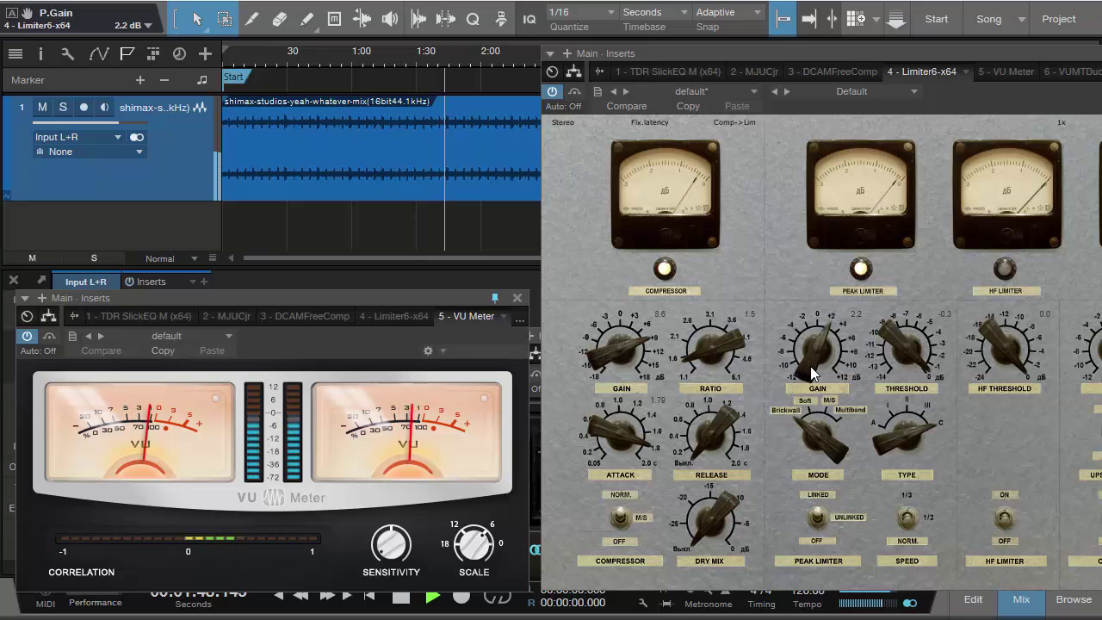
left_click_drag(817, 374, 806, 349)
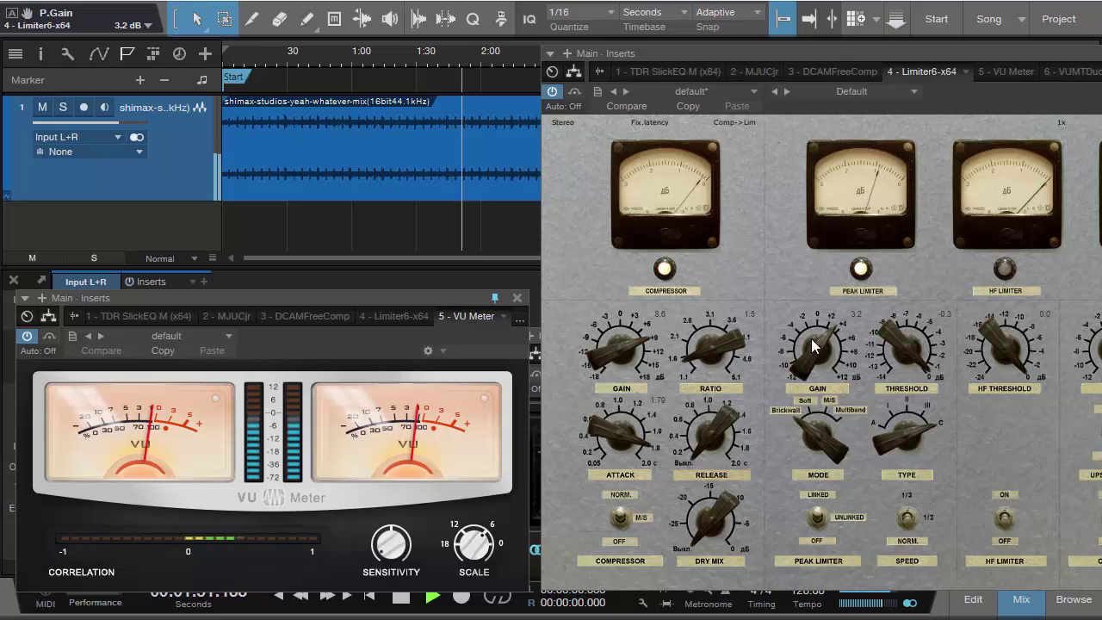
Play the louder section from about 3:50 and set Limiter6's compressor gain to 7.9 dB
left_click_drag(966, 94, 1015, 291)
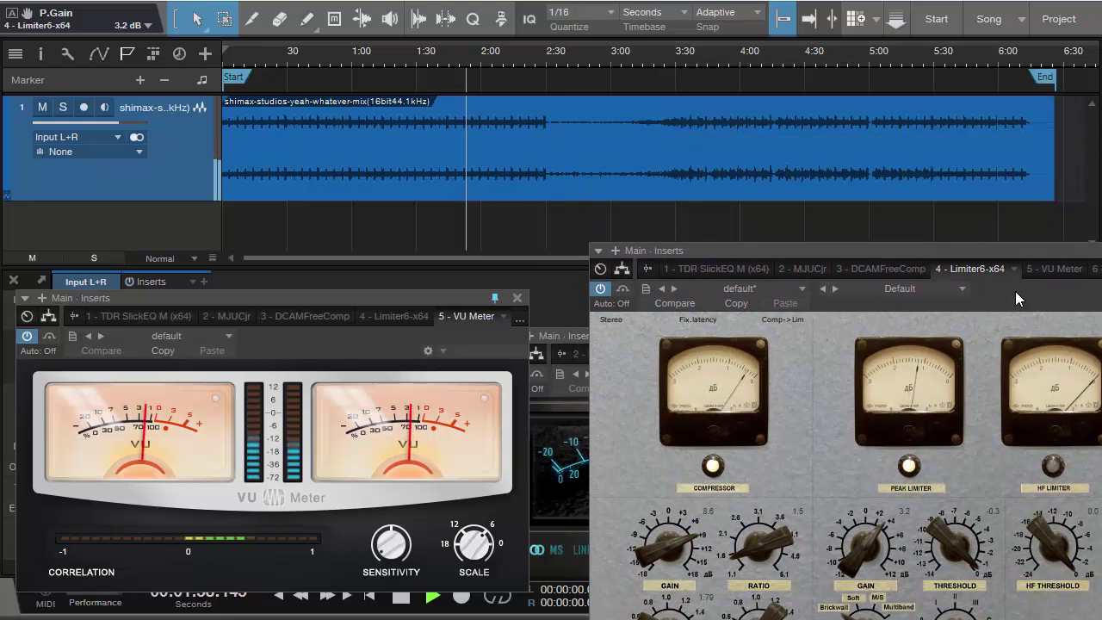
left_click(718, 70)
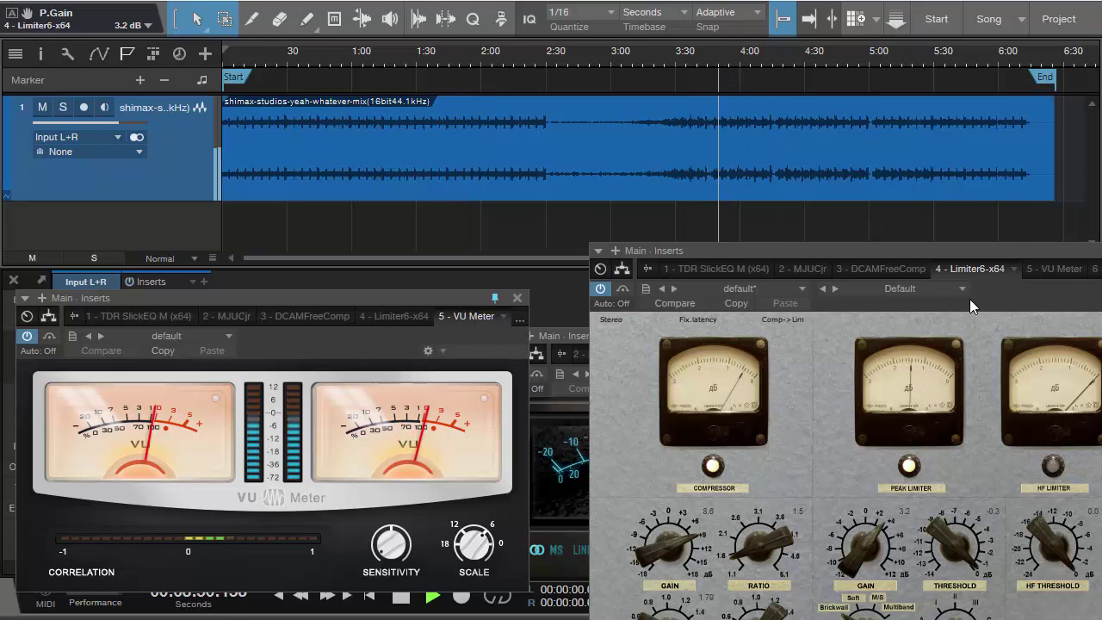
left_click_drag(1012, 301, 964, 194)
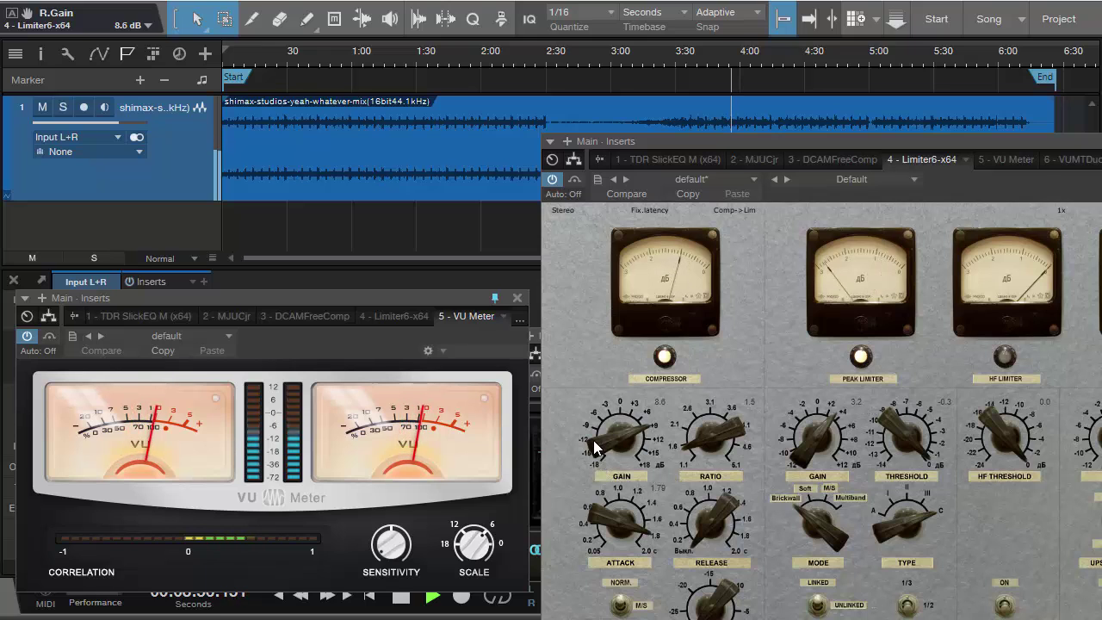
left_click_drag(593, 440, 590, 445)
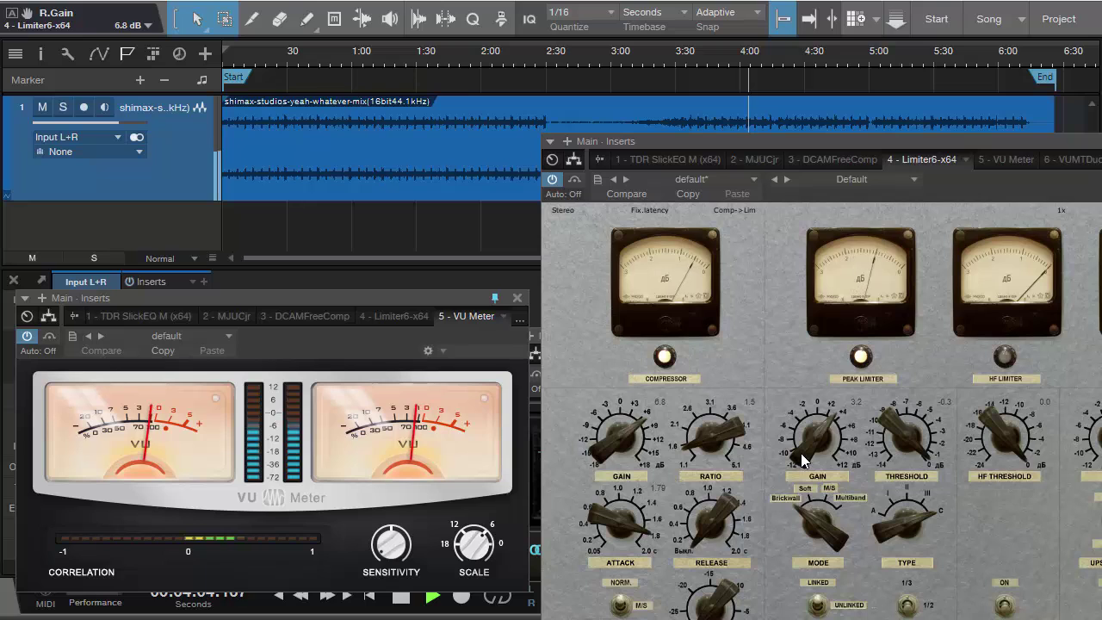
mouse_move(589, 449)
left_mouse_down()
mouse_move(586, 437)
mouse_move(597, 463)
left_mouse_up()
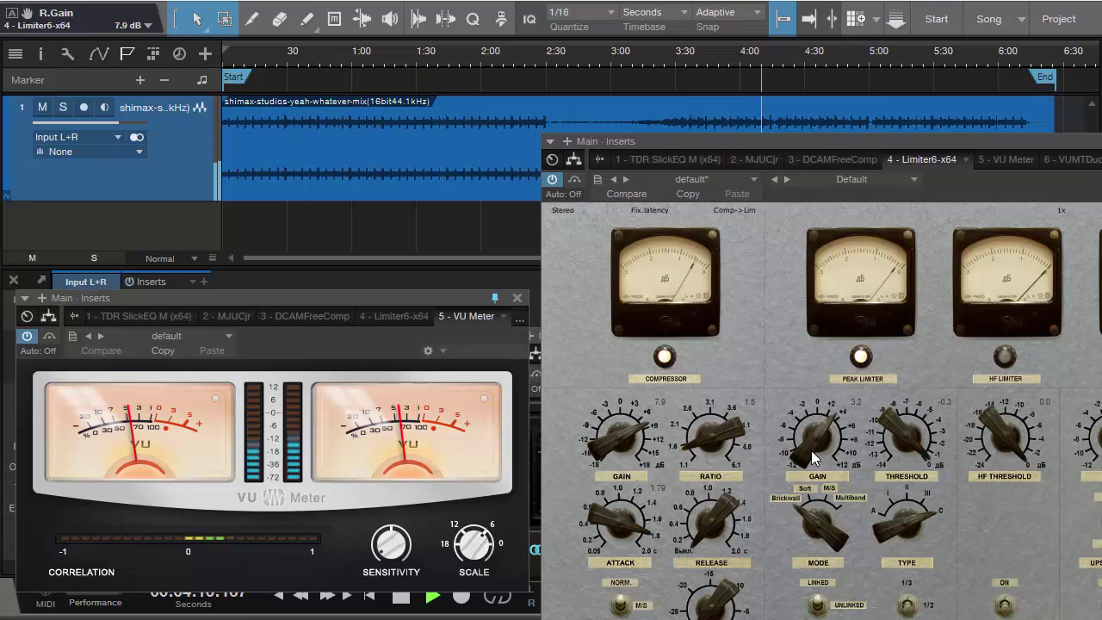
Set Limiter6's peak limiter meter range to 12 dB and its gain to 3.7 dB, also checking the song from about 2:10
left_click_drag(802, 446, 801, 440)
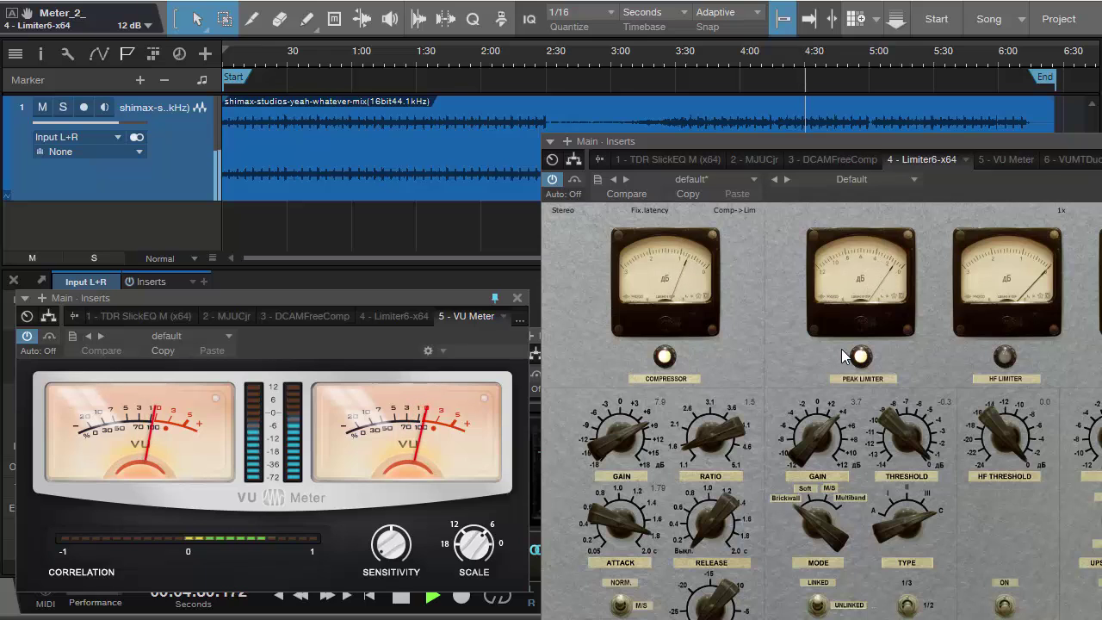
left_click_drag(822, 460, 776, 392)
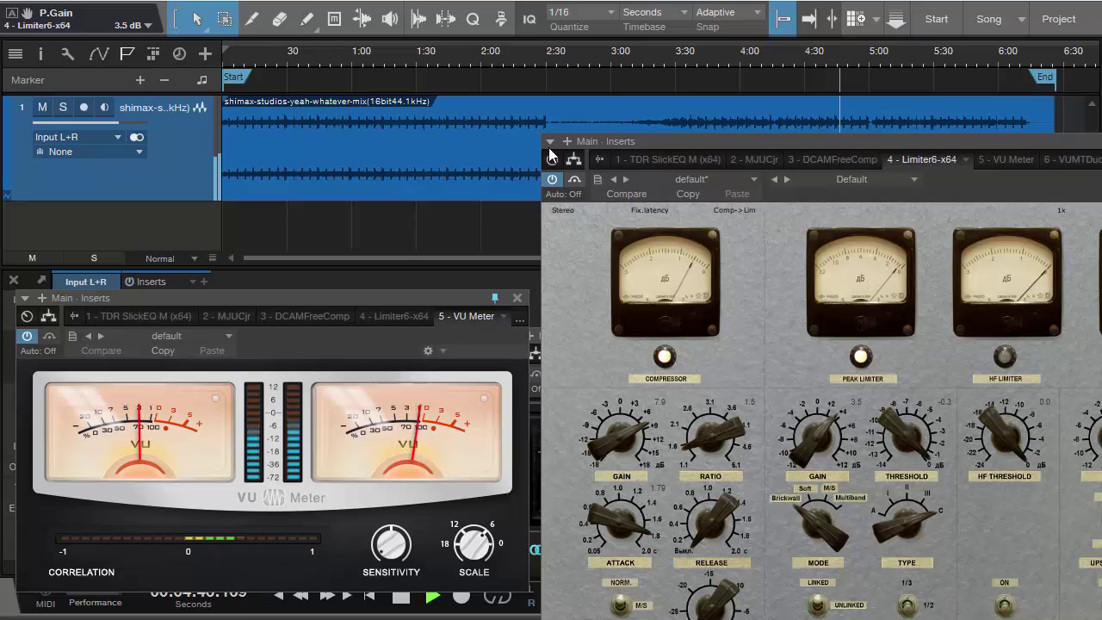
left_click(501, 63)
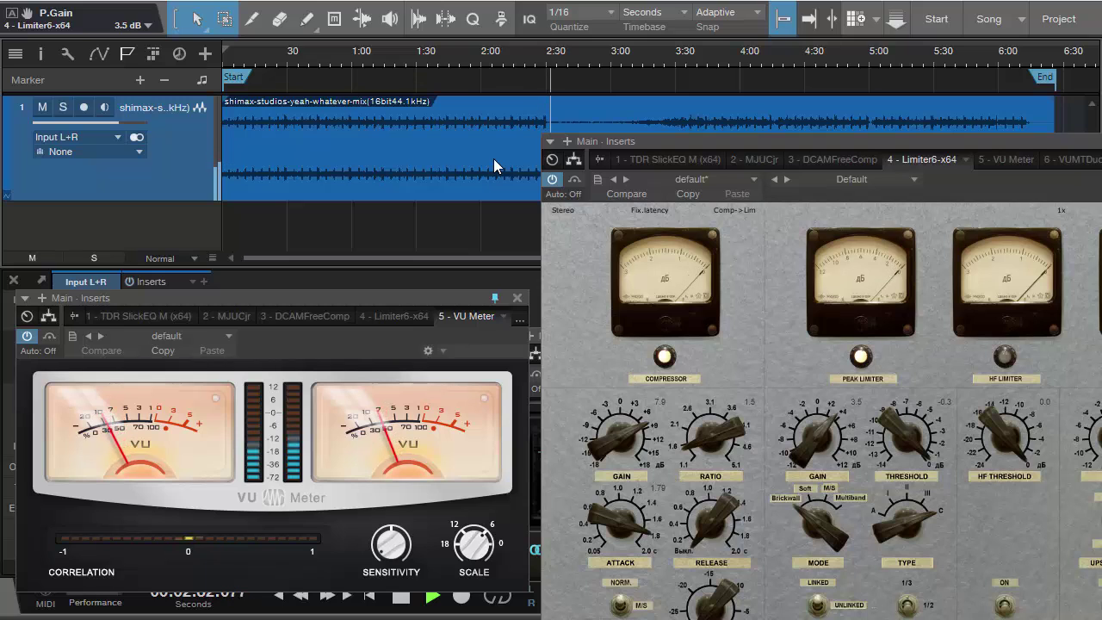
left_click_drag(792, 473, 799, 460)
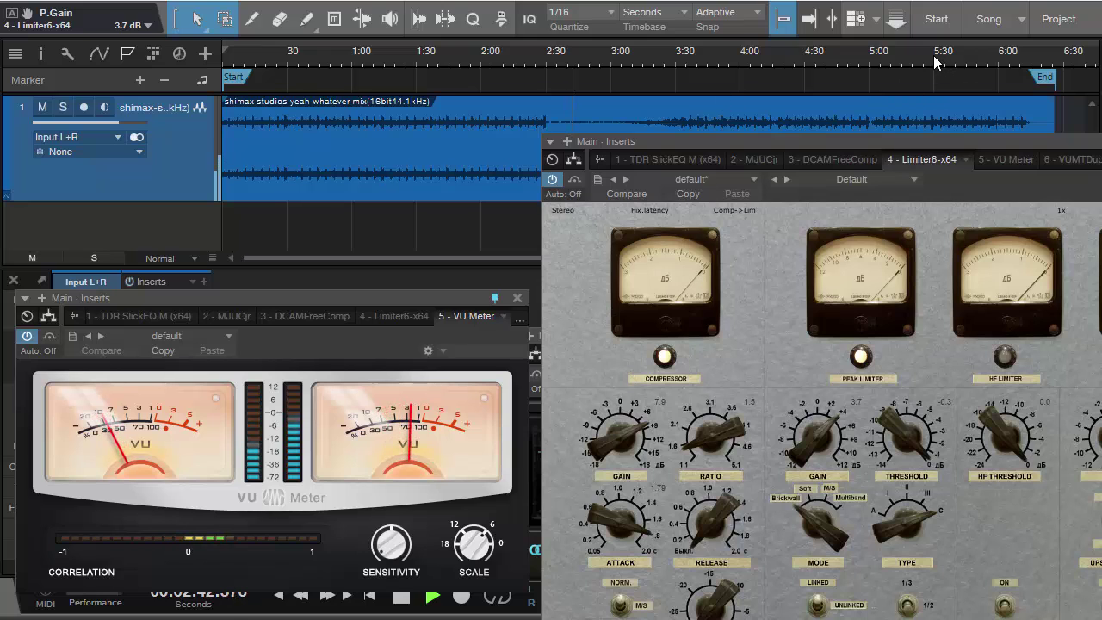
Compare the VU and limiter levels while playing from about 5:30, 3:15, 3:35, 3:50 and 1:00
left_click(937, 58)
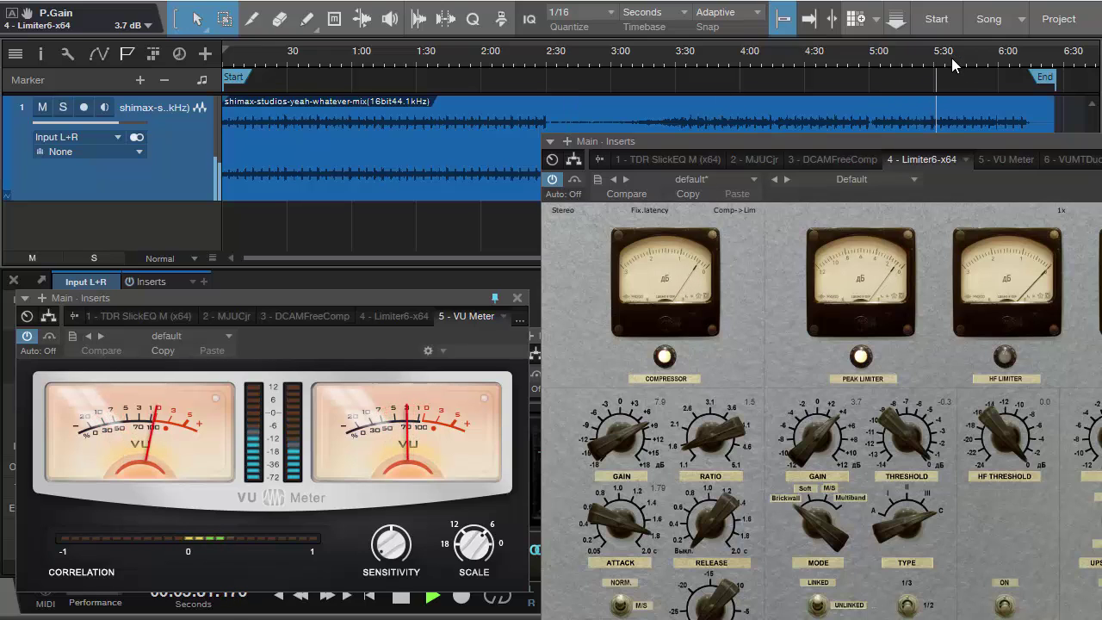
left_click(641, 60)
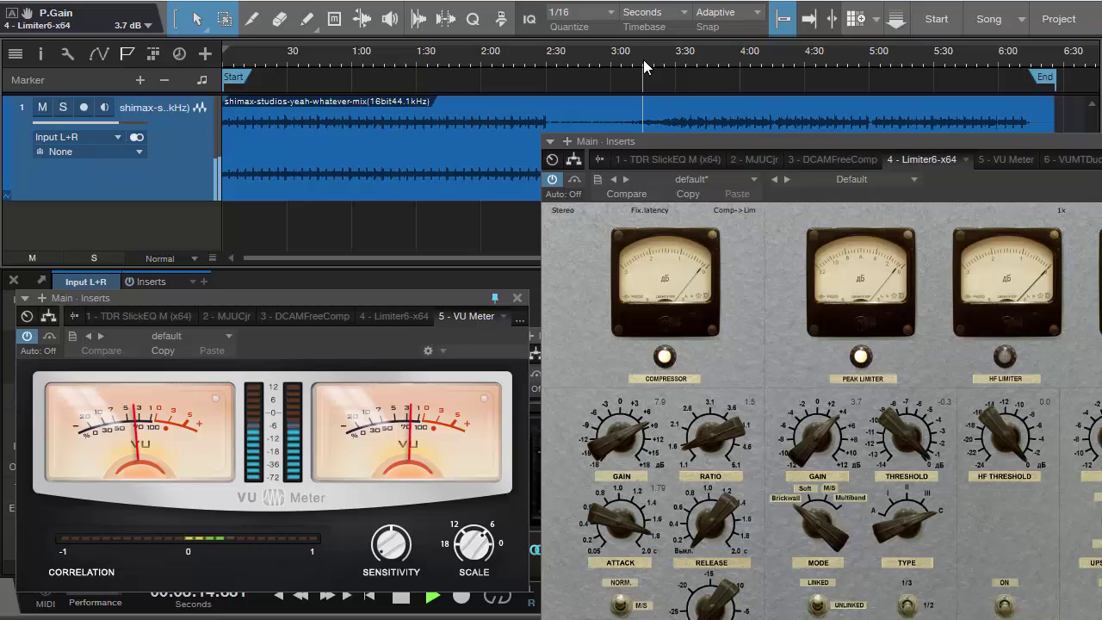
left_click(682, 59)
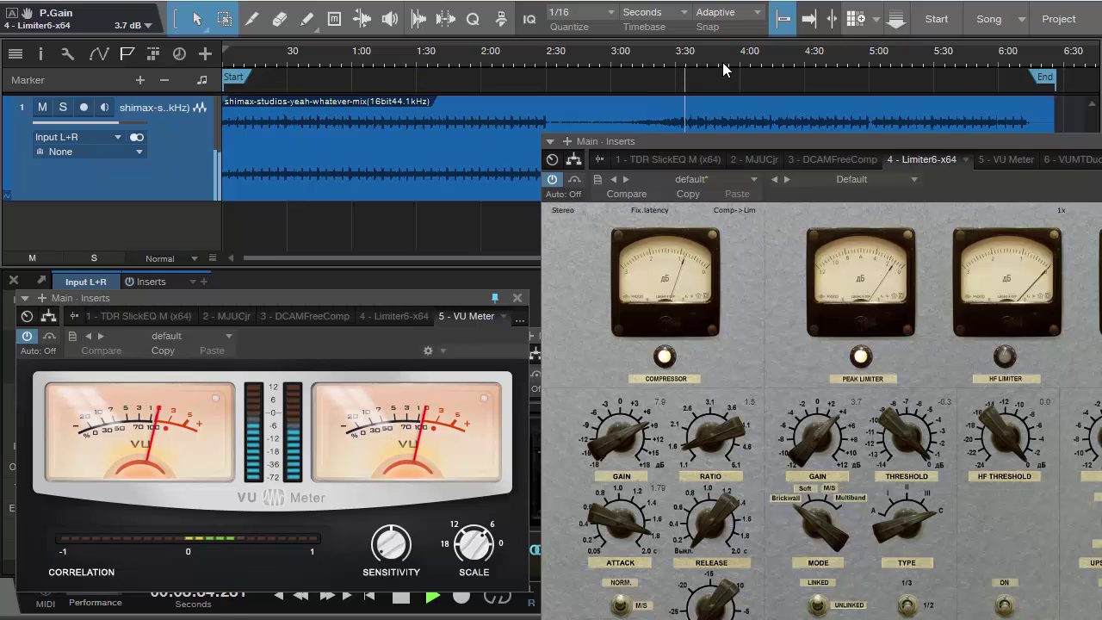
left_click(723, 62)
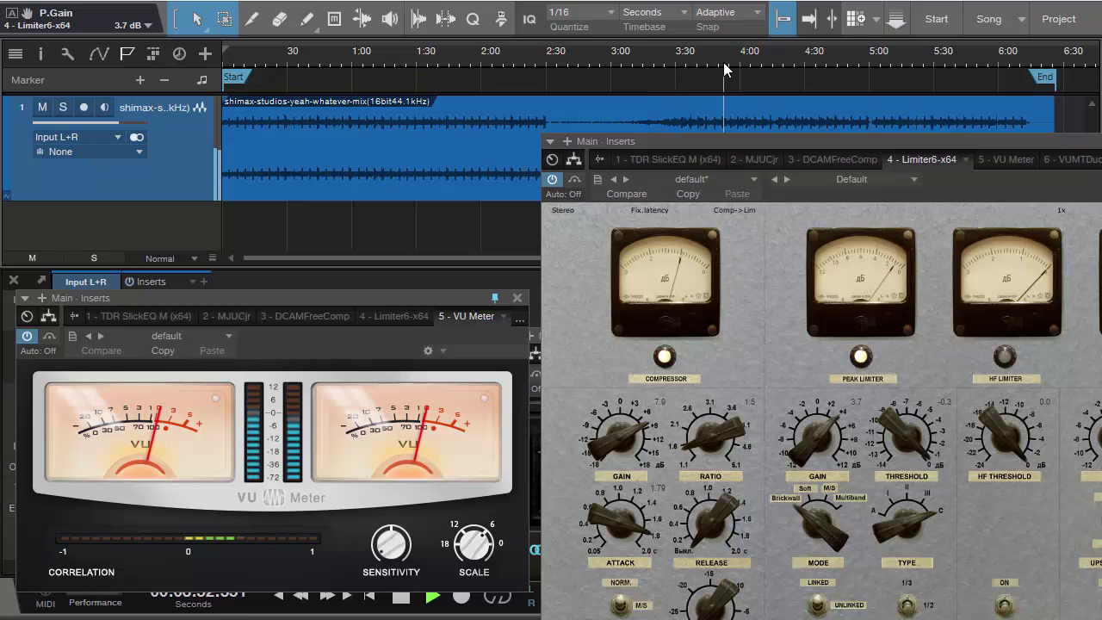
left_click(350, 60)
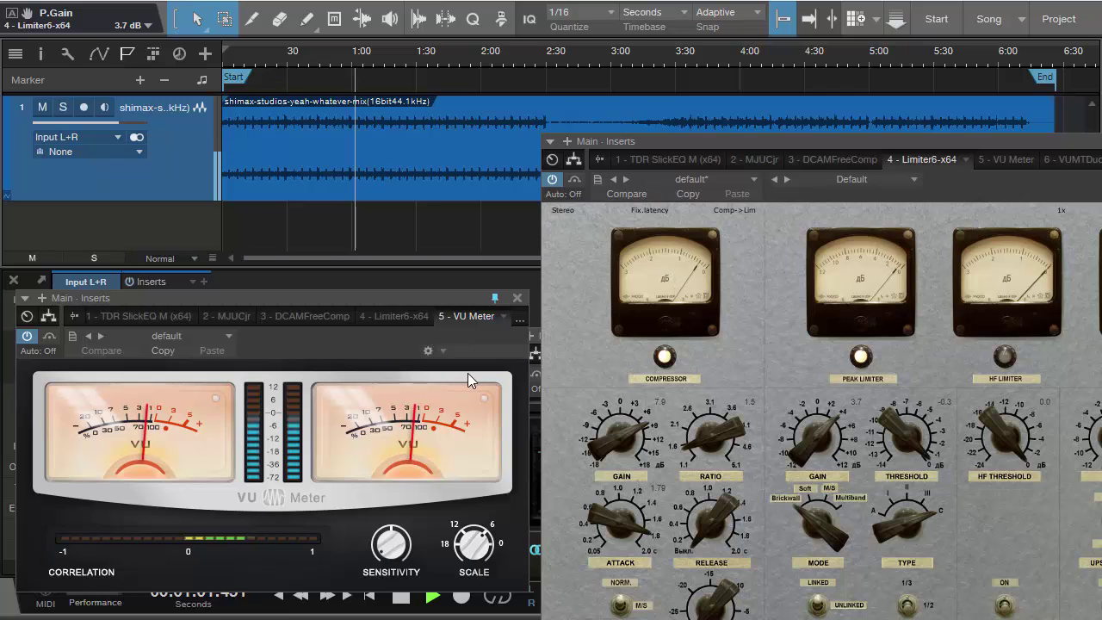
Stop playback and close the Limiter6 window
key("space")
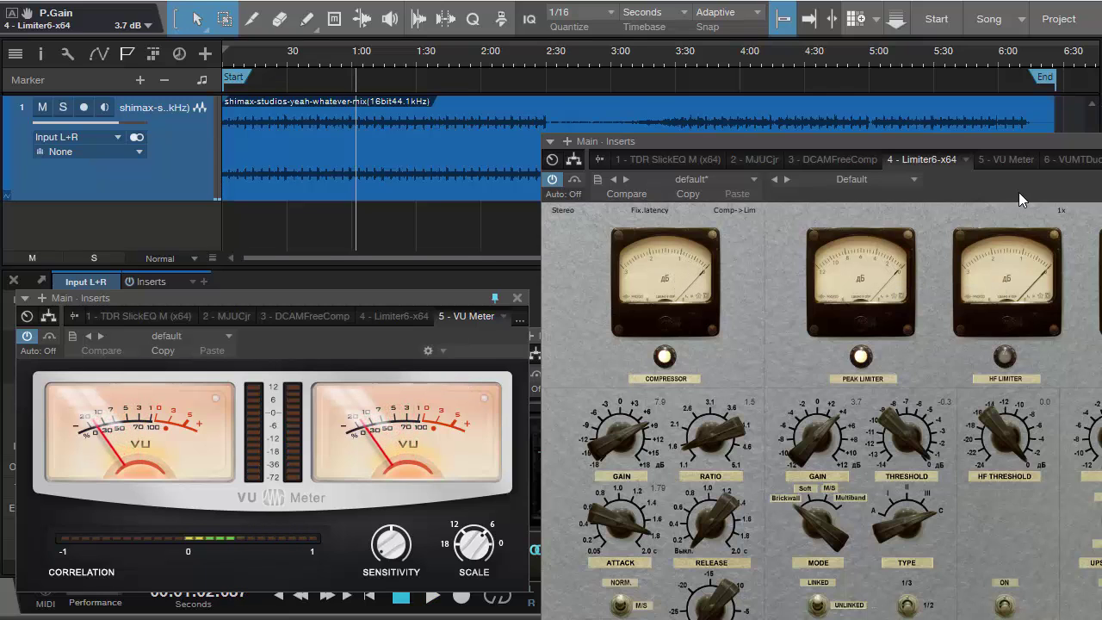
left_click_drag(1041, 186, 676, 93)
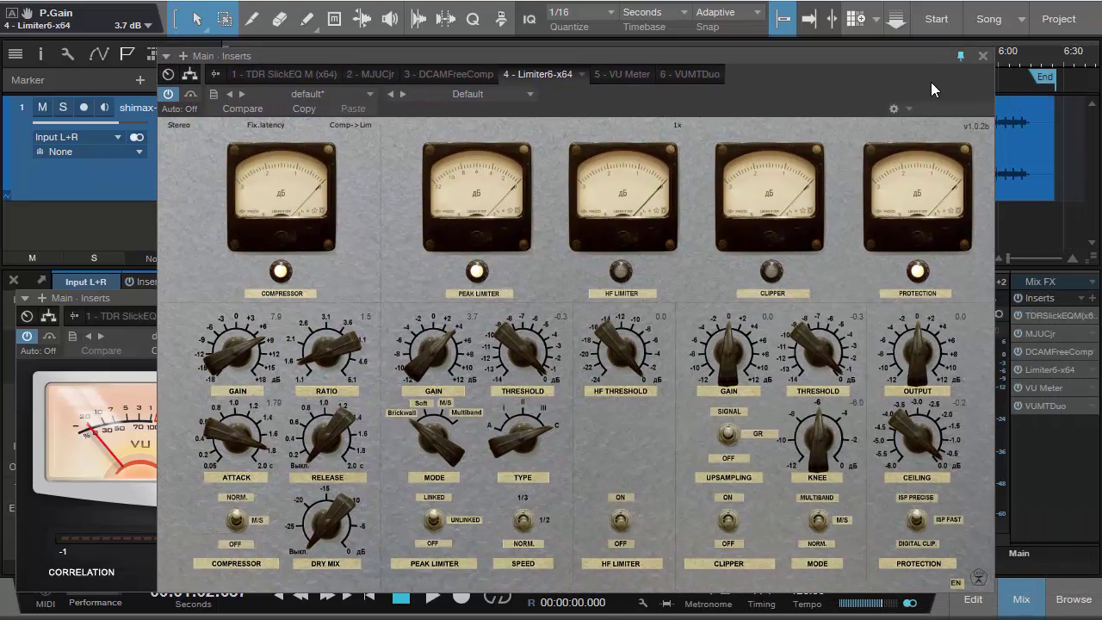
left_click(983, 56)
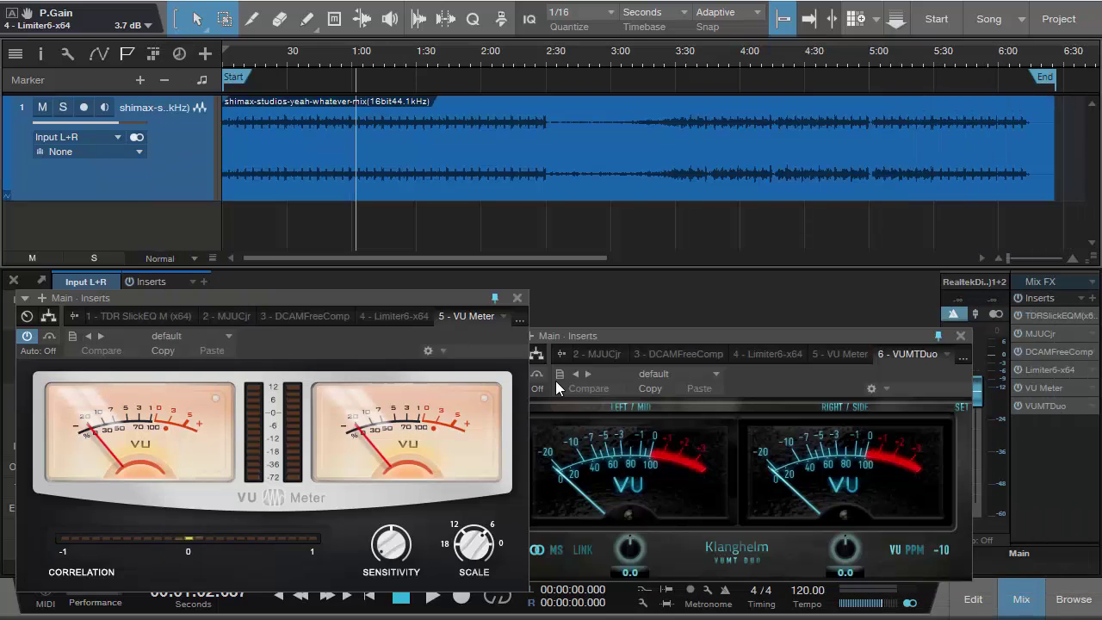
Arrange the VU Meter and VUMTDuo windows over the mixer so VUMTDuo's dials sit beside the VU Meter's right-channel dial
left_click_drag(639, 339, 683, 337)
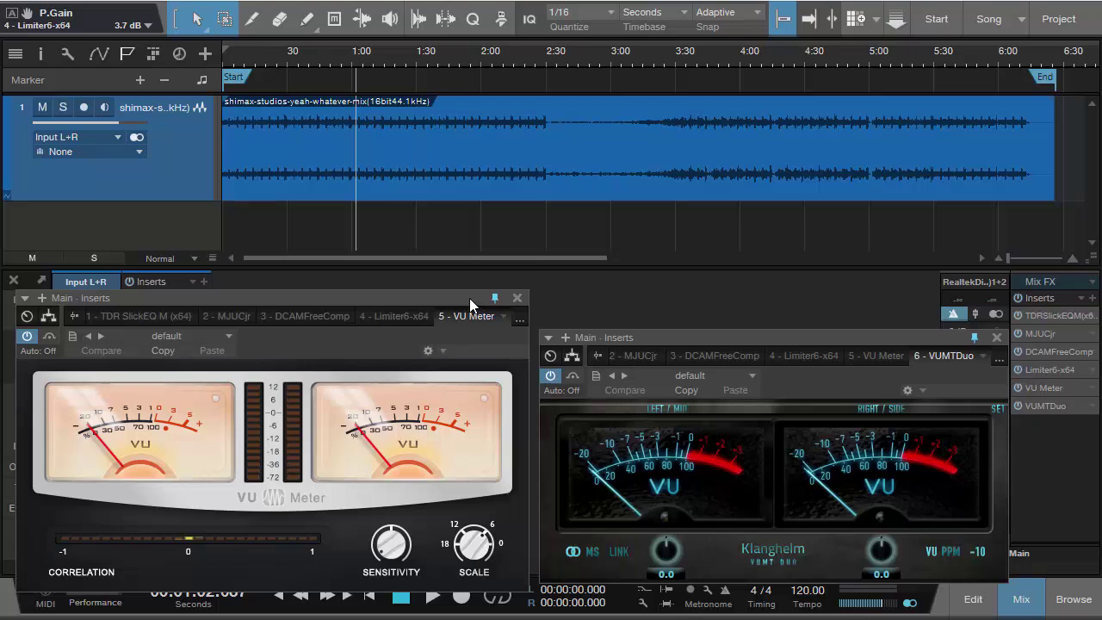
left_click_drag(467, 296, 641, 256)
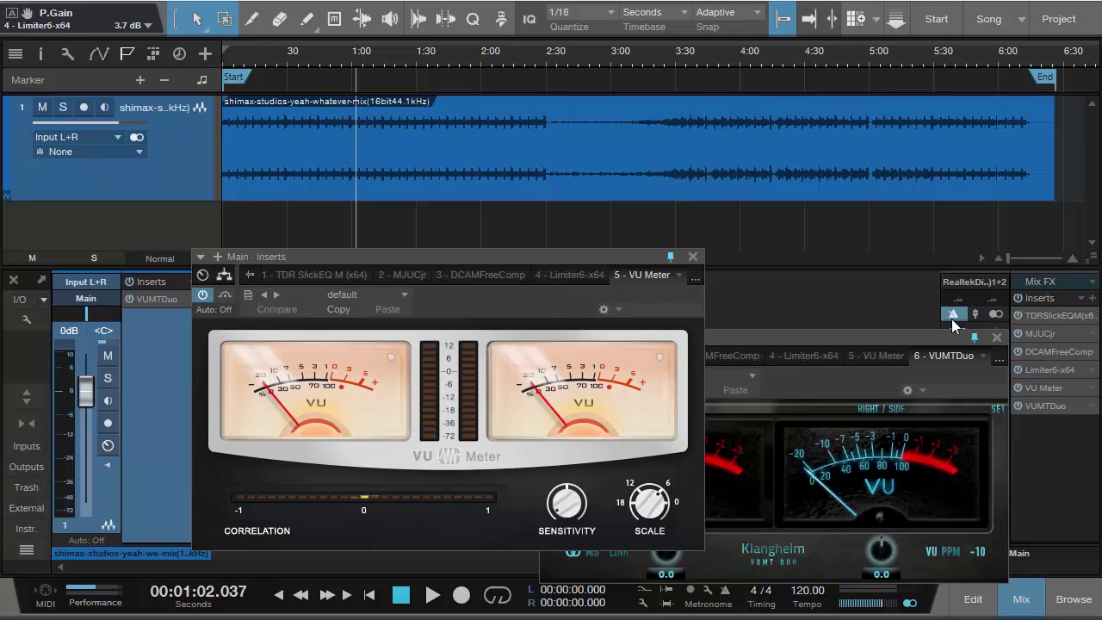
left_click_drag(867, 341, 777, 315)
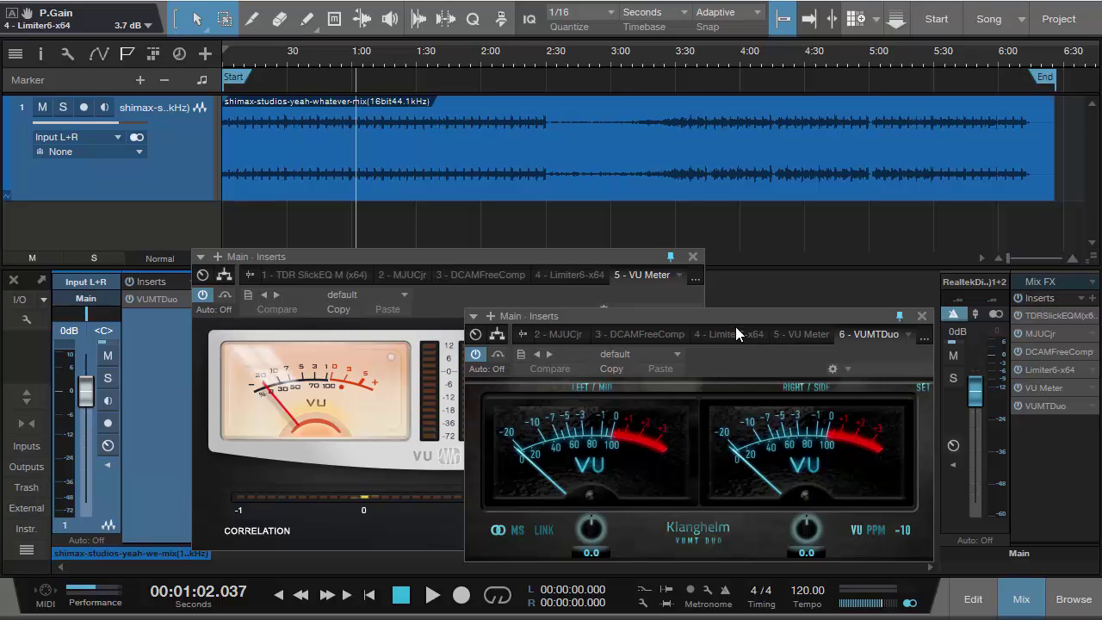
left_click_drag(769, 318, 741, 292)
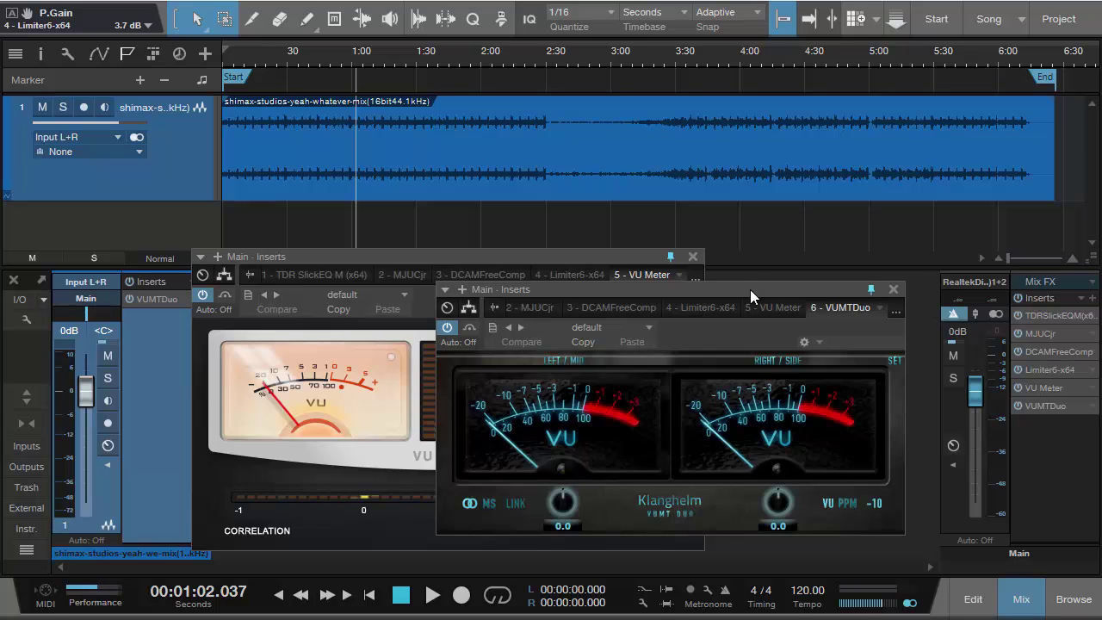
mouse_move(749, 289)
left_mouse_down()
mouse_move(759, 271)
mouse_move(747, 275)
left_mouse_up()
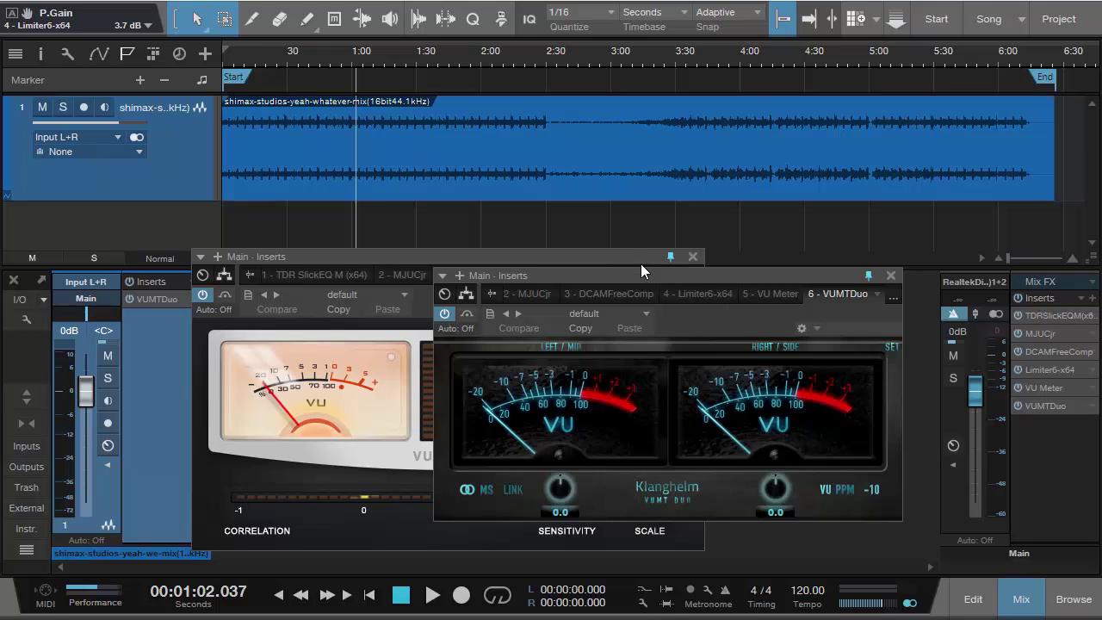
left_click_drag(643, 273, 342, 289)
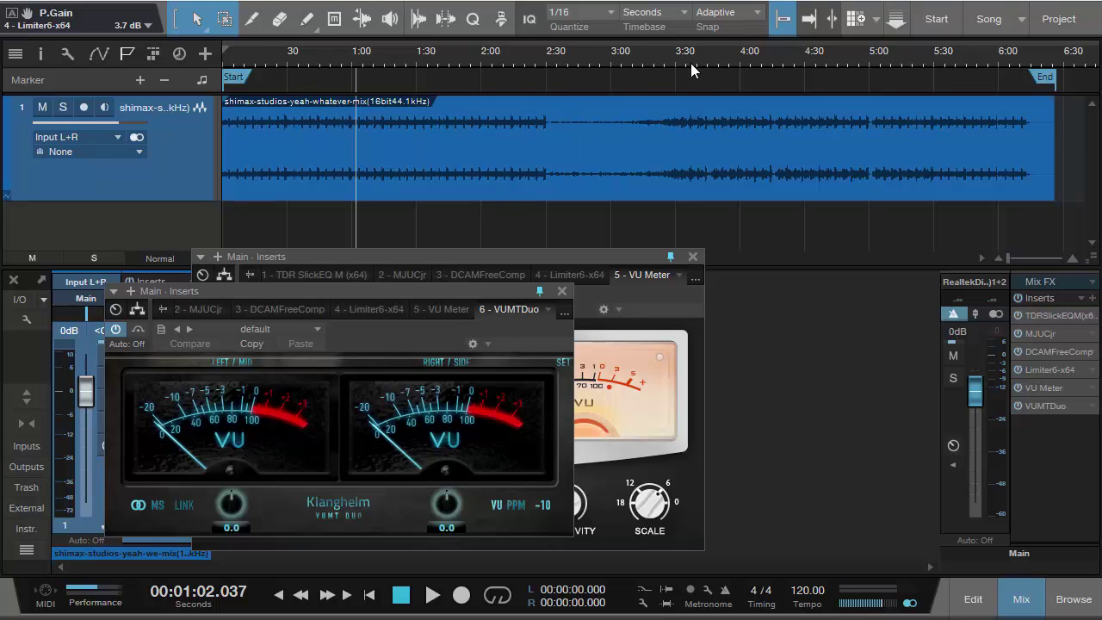
Play the song from about 3:50 to compare the VUMTDuo and VU Meter levels, then stop playback
left_click(719, 53)
key("space")
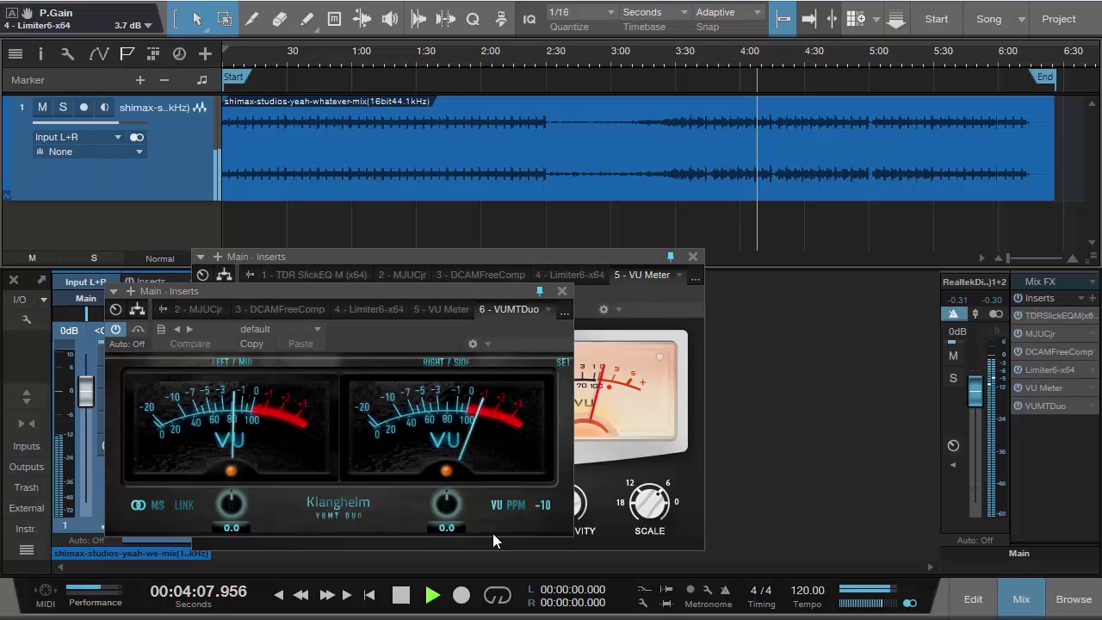
left_click(401, 595)
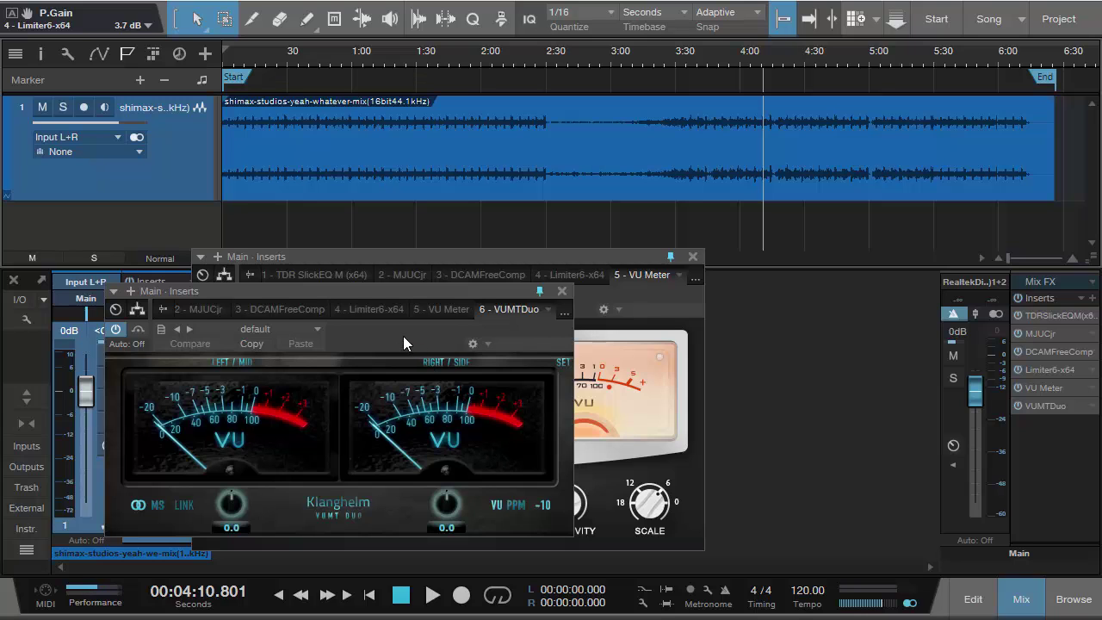
Close the VUMTDuo and VU Meter windows to clear the mixer view
left_click_drag(414, 336, 667, 347)
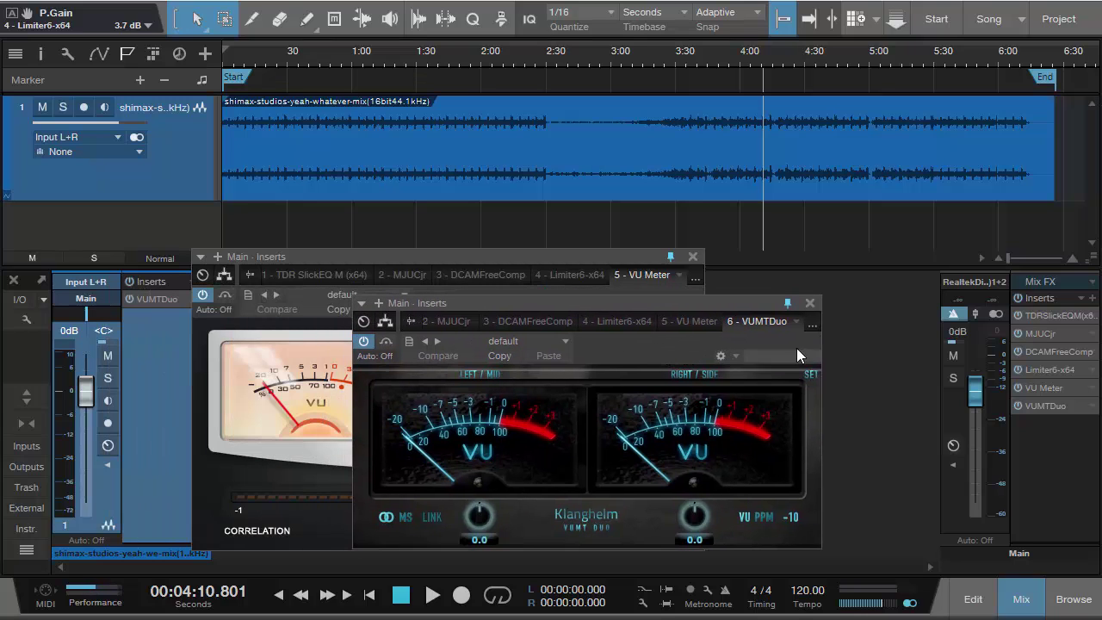
left_click(813, 298)
left_click(693, 256)
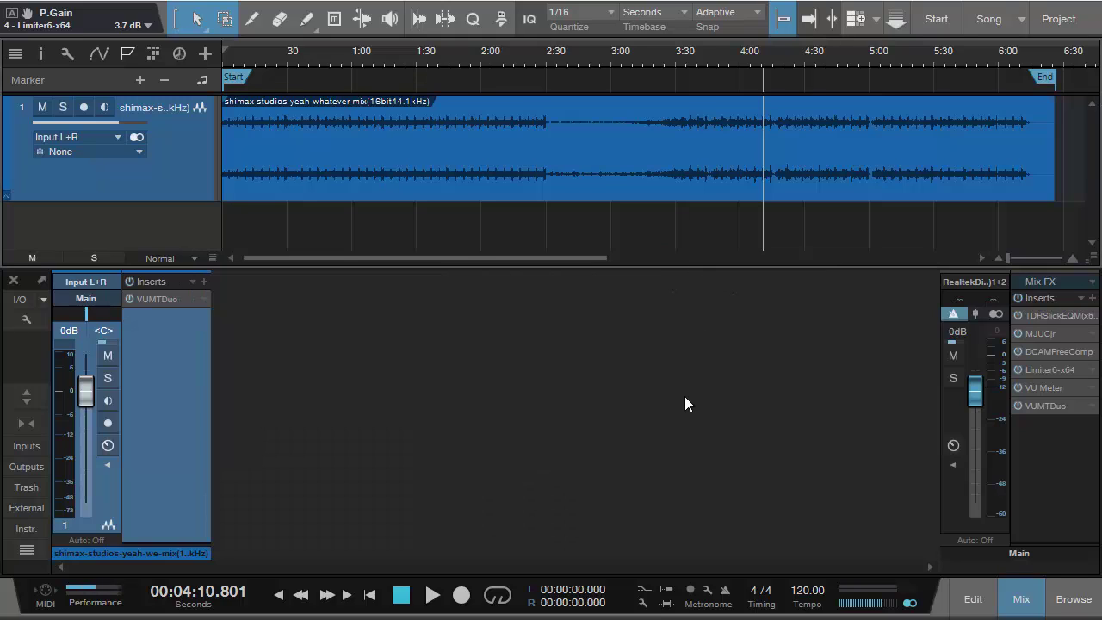